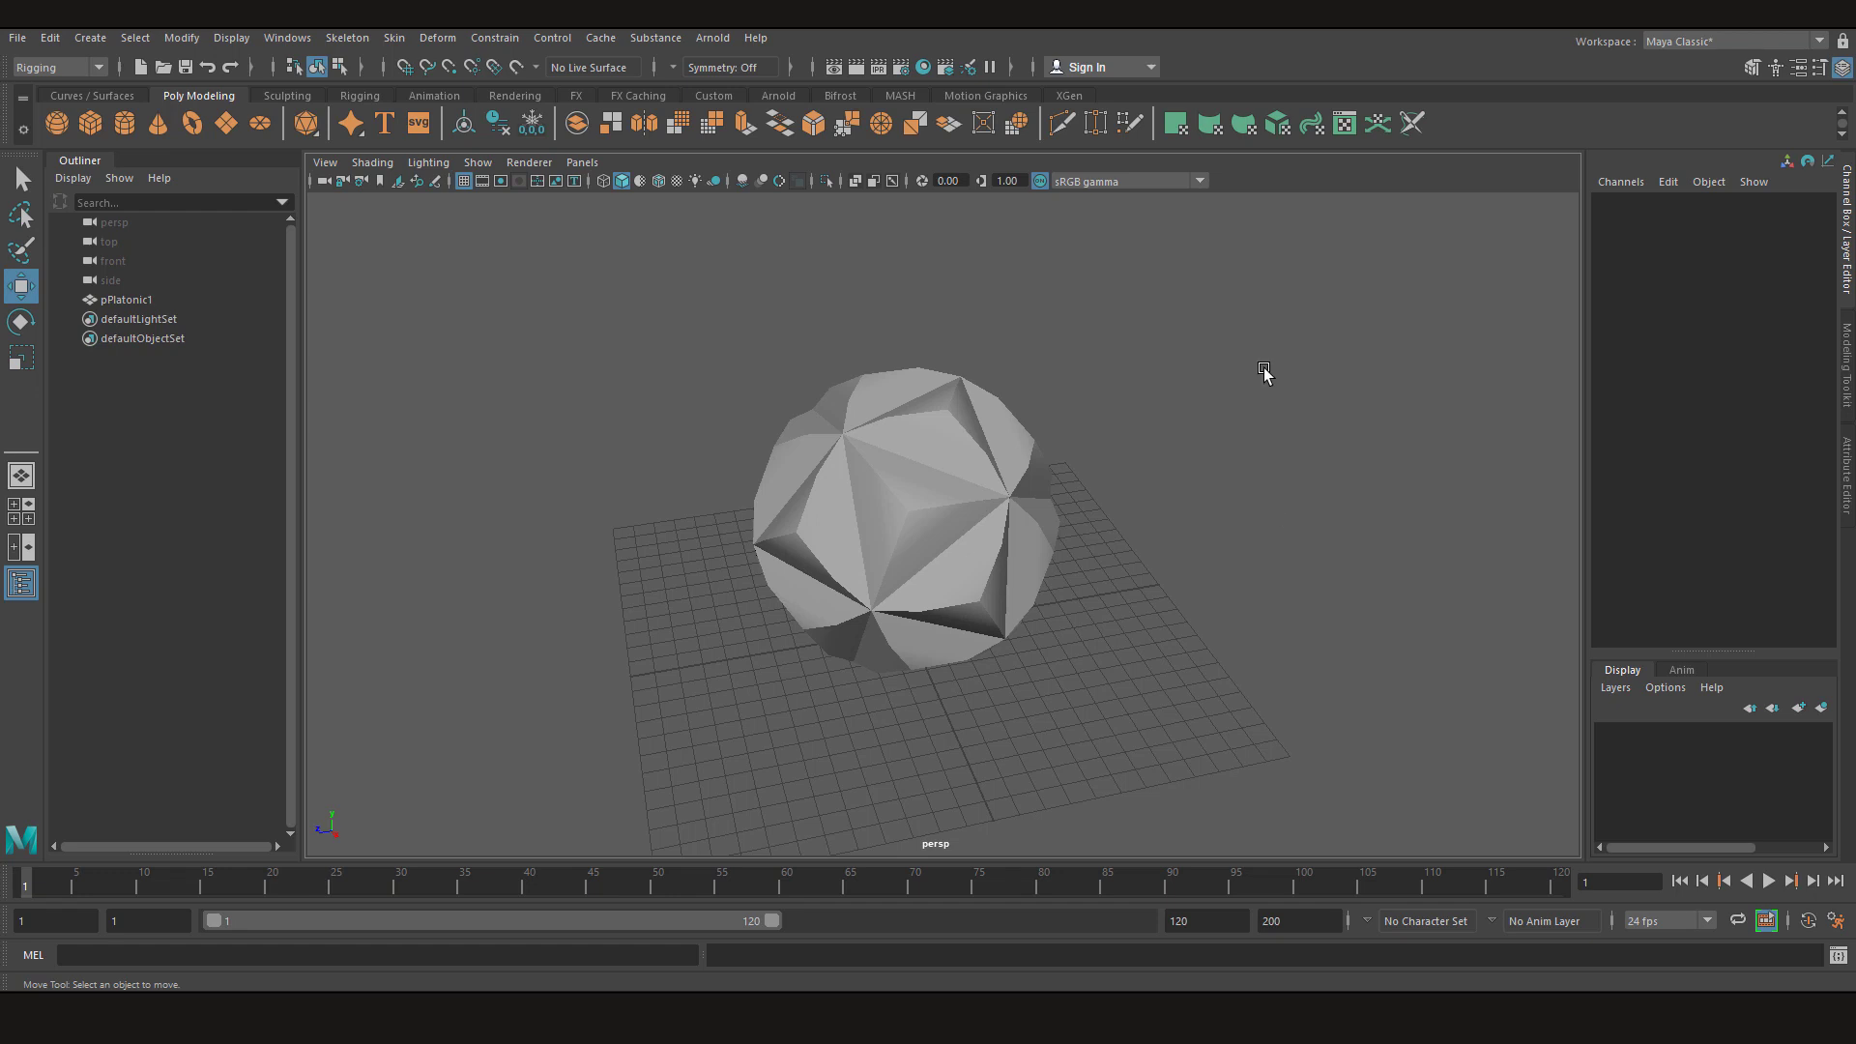
Bring up the hotbox and preview its centre marking menu
key(space)
click(1313, 377)
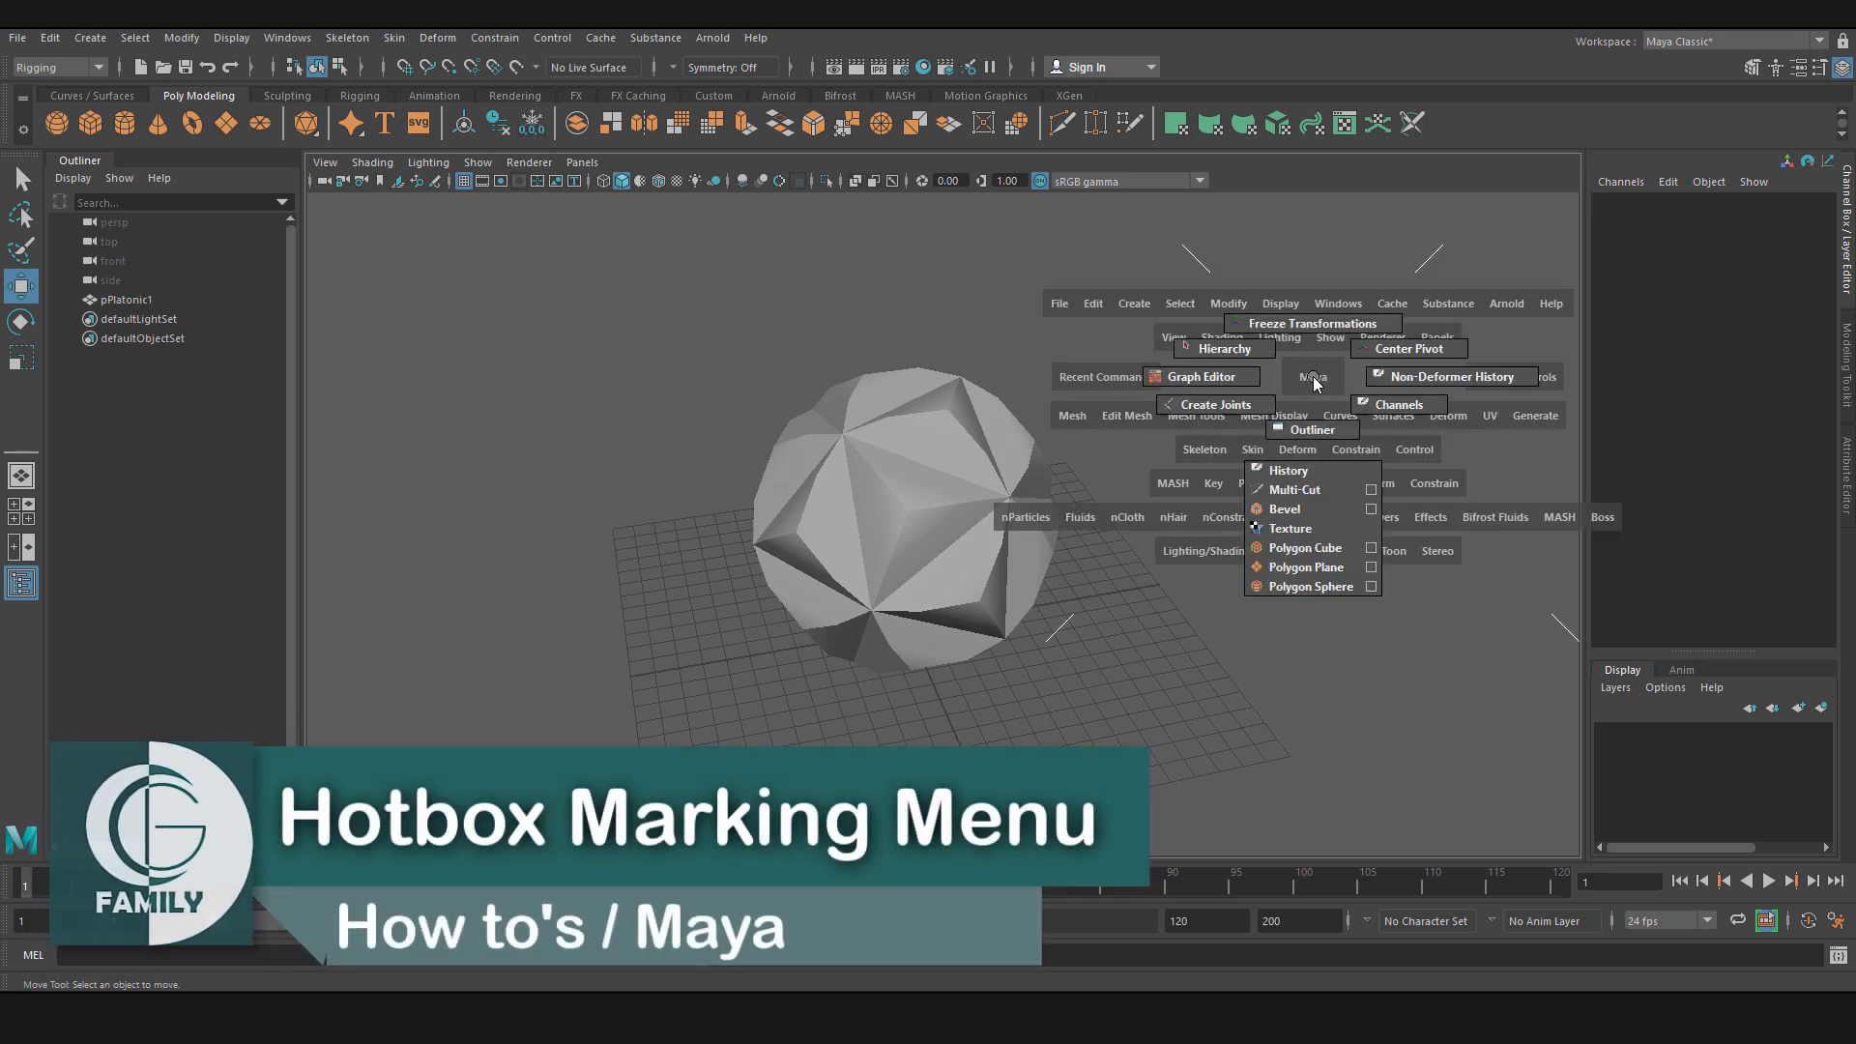
mouse_move(1313, 375)
mouse_down()
mouse_move(1234, 356)
mouse_move(1223, 424)
mouse_move(1269, 336)
mouse_move(1224, 370)
mouse_move(1309, 441)
mouse_move(1382, 359)
mouse_move(1265, 447)
mouse_move(1257, 477)
mouse_move(1238, 382)
mouse_move(1402, 373)
mouse_move(1388, 486)
mouse_move(1276, 472)
mouse_move(1267, 387)
mouse_move(1286, 377)
mouse_move(1256, 384)
mouse_move(1286, 334)
mouse_move(1339, 334)
mouse_move(1359, 464)
mouse_move(1296, 434)
mouse_move(1315, 568)
mouse_move(1315, 377)
mouse_up()
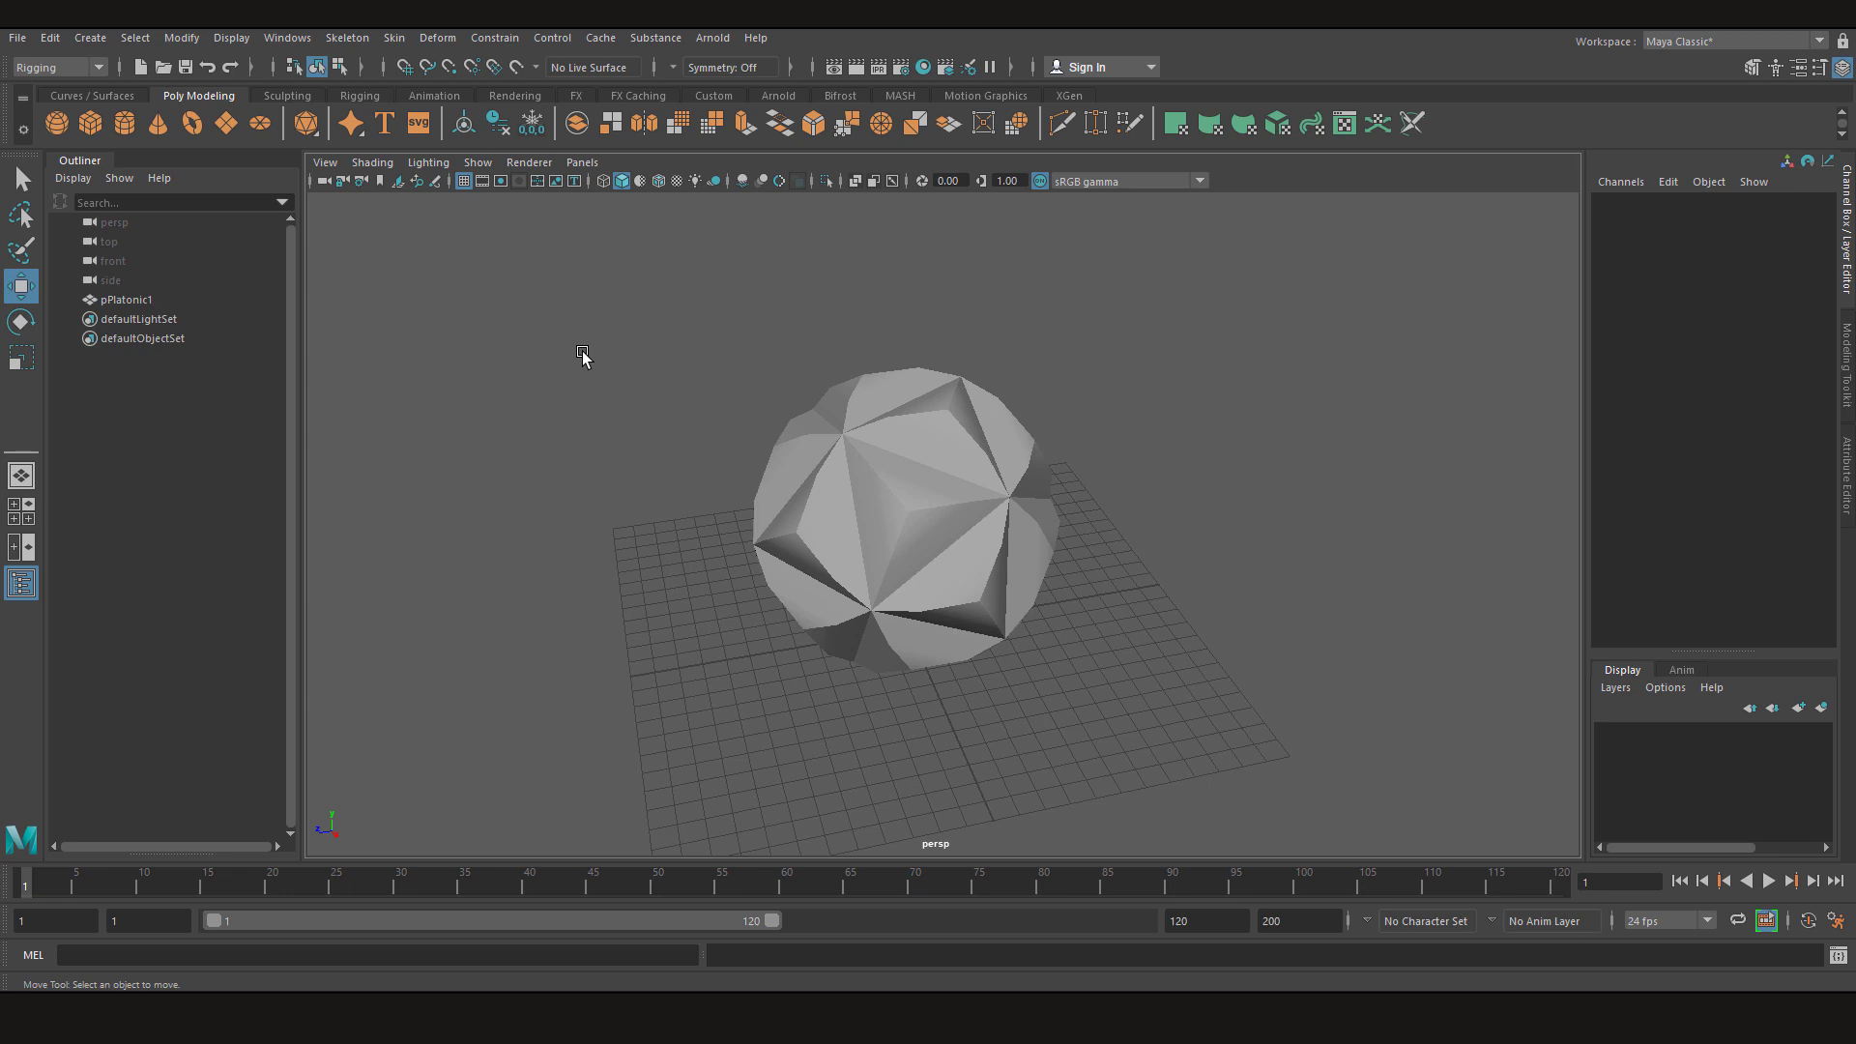
Switch to the Modeling menu set, select pPlatonic1 and pick an edge near its top
key(F3)
key(r)
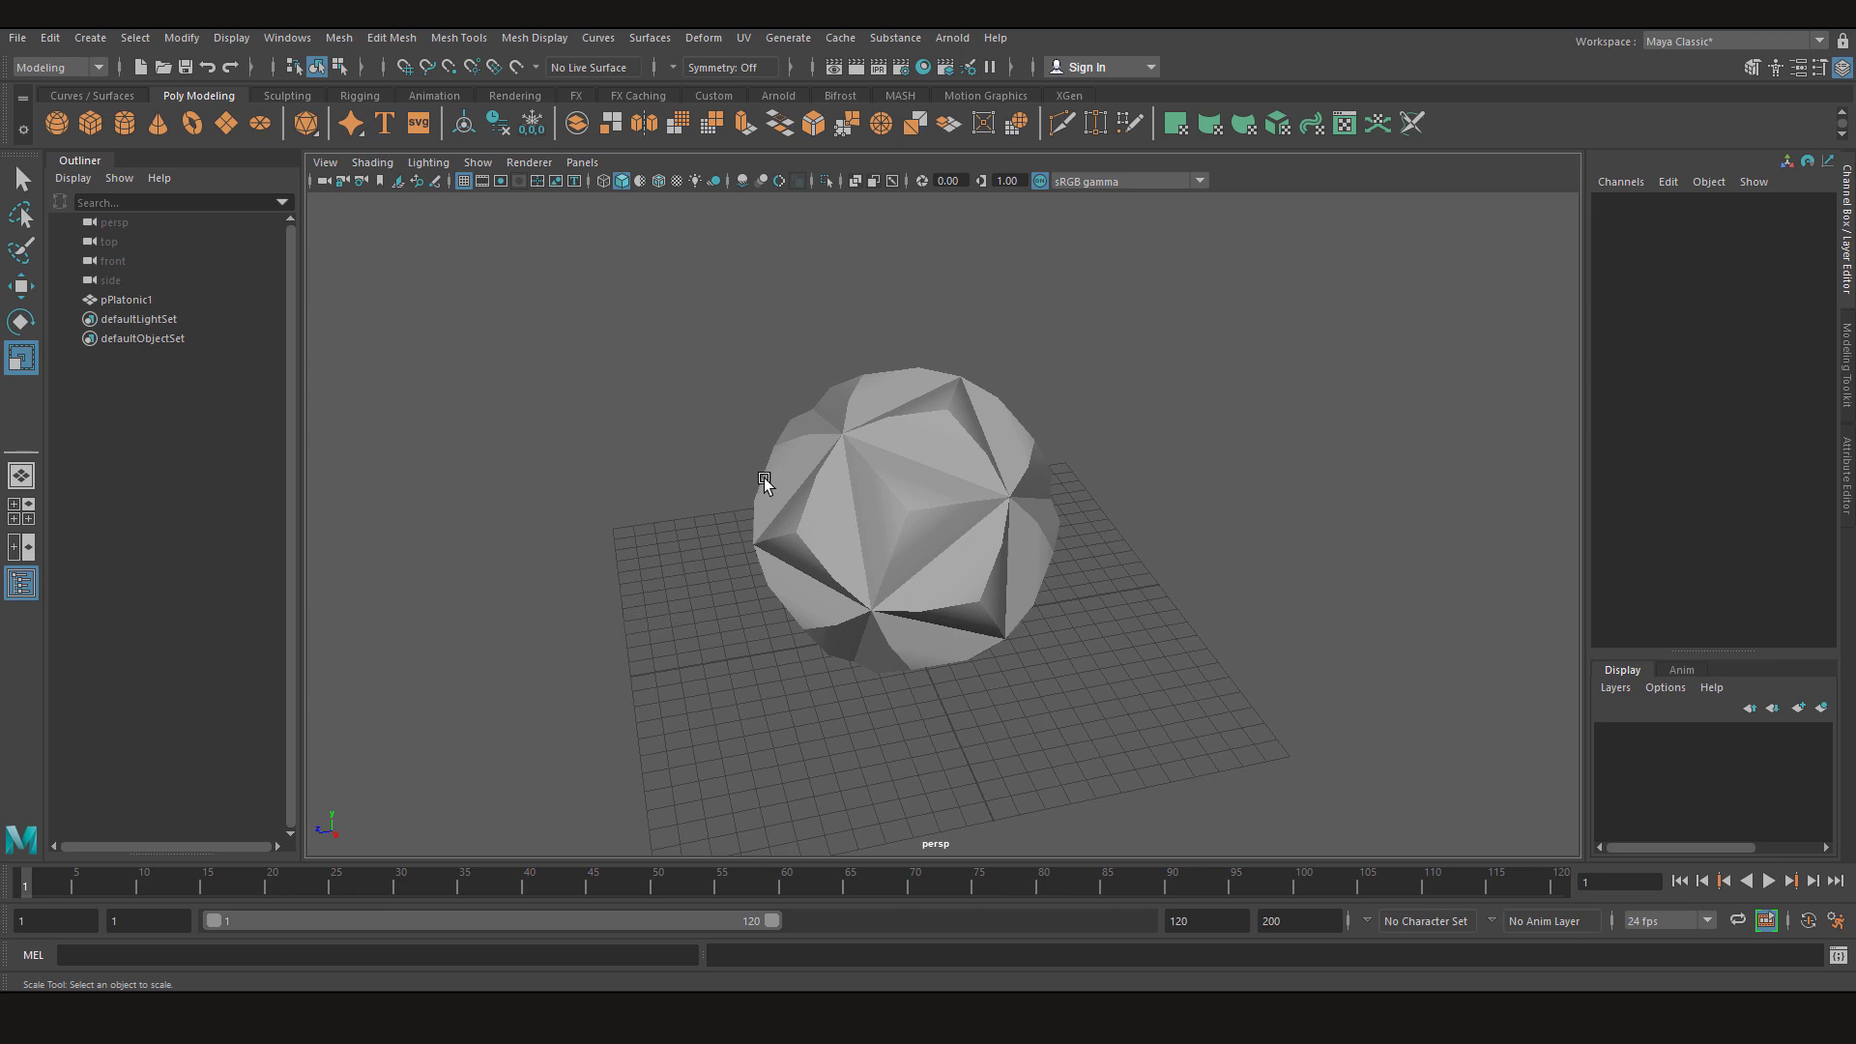
click(900, 497)
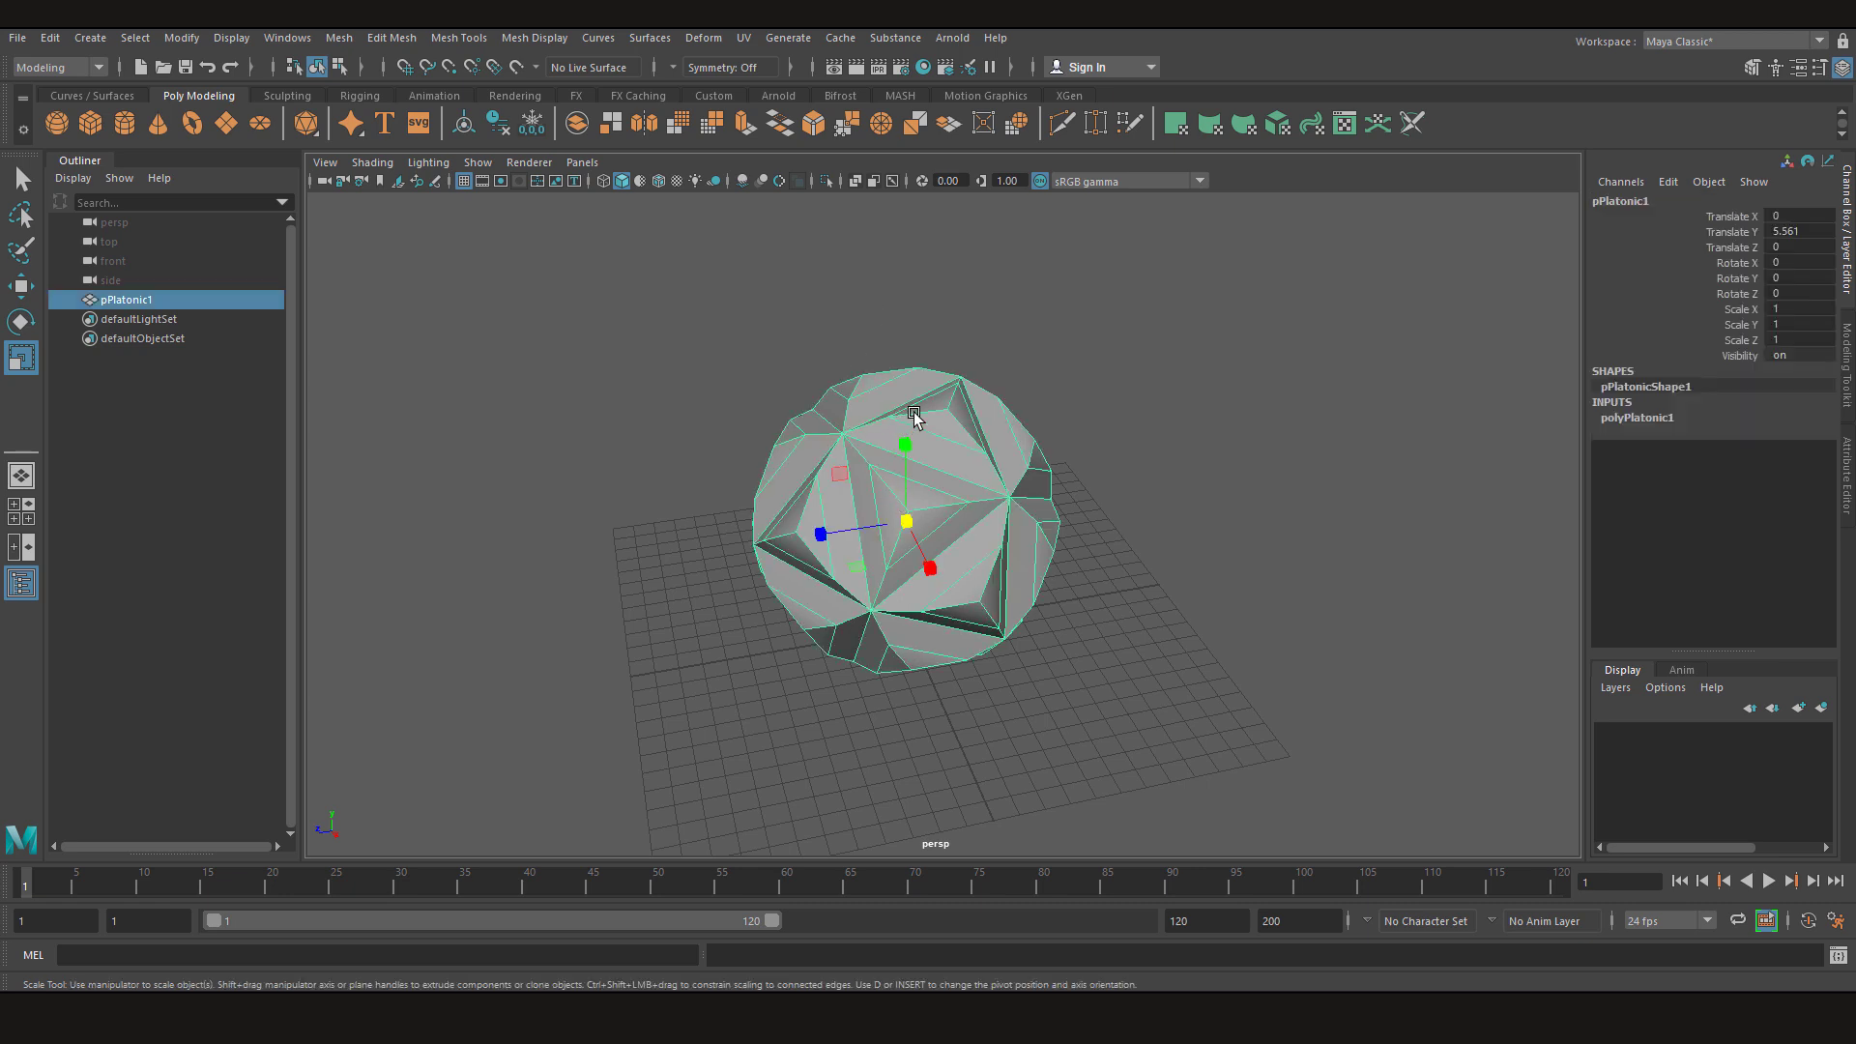
right_drag(914, 416, 911, 383)
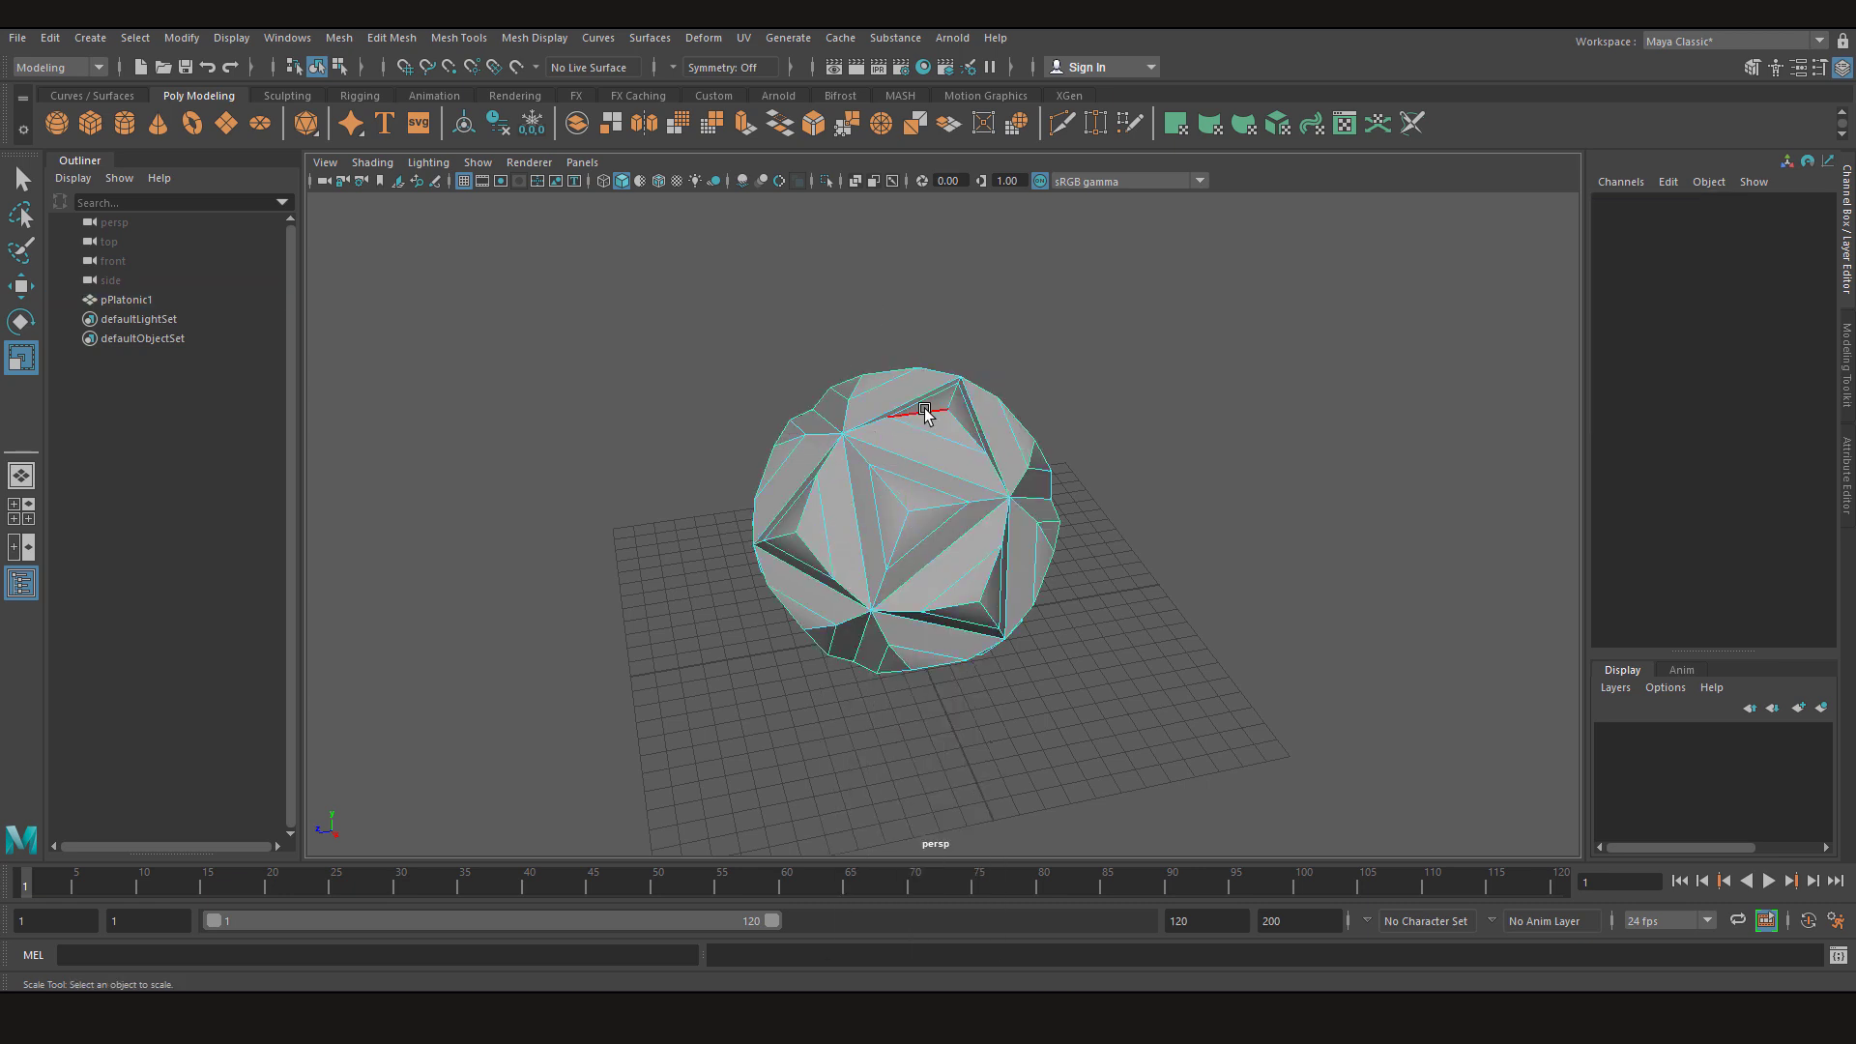
click(925, 414)
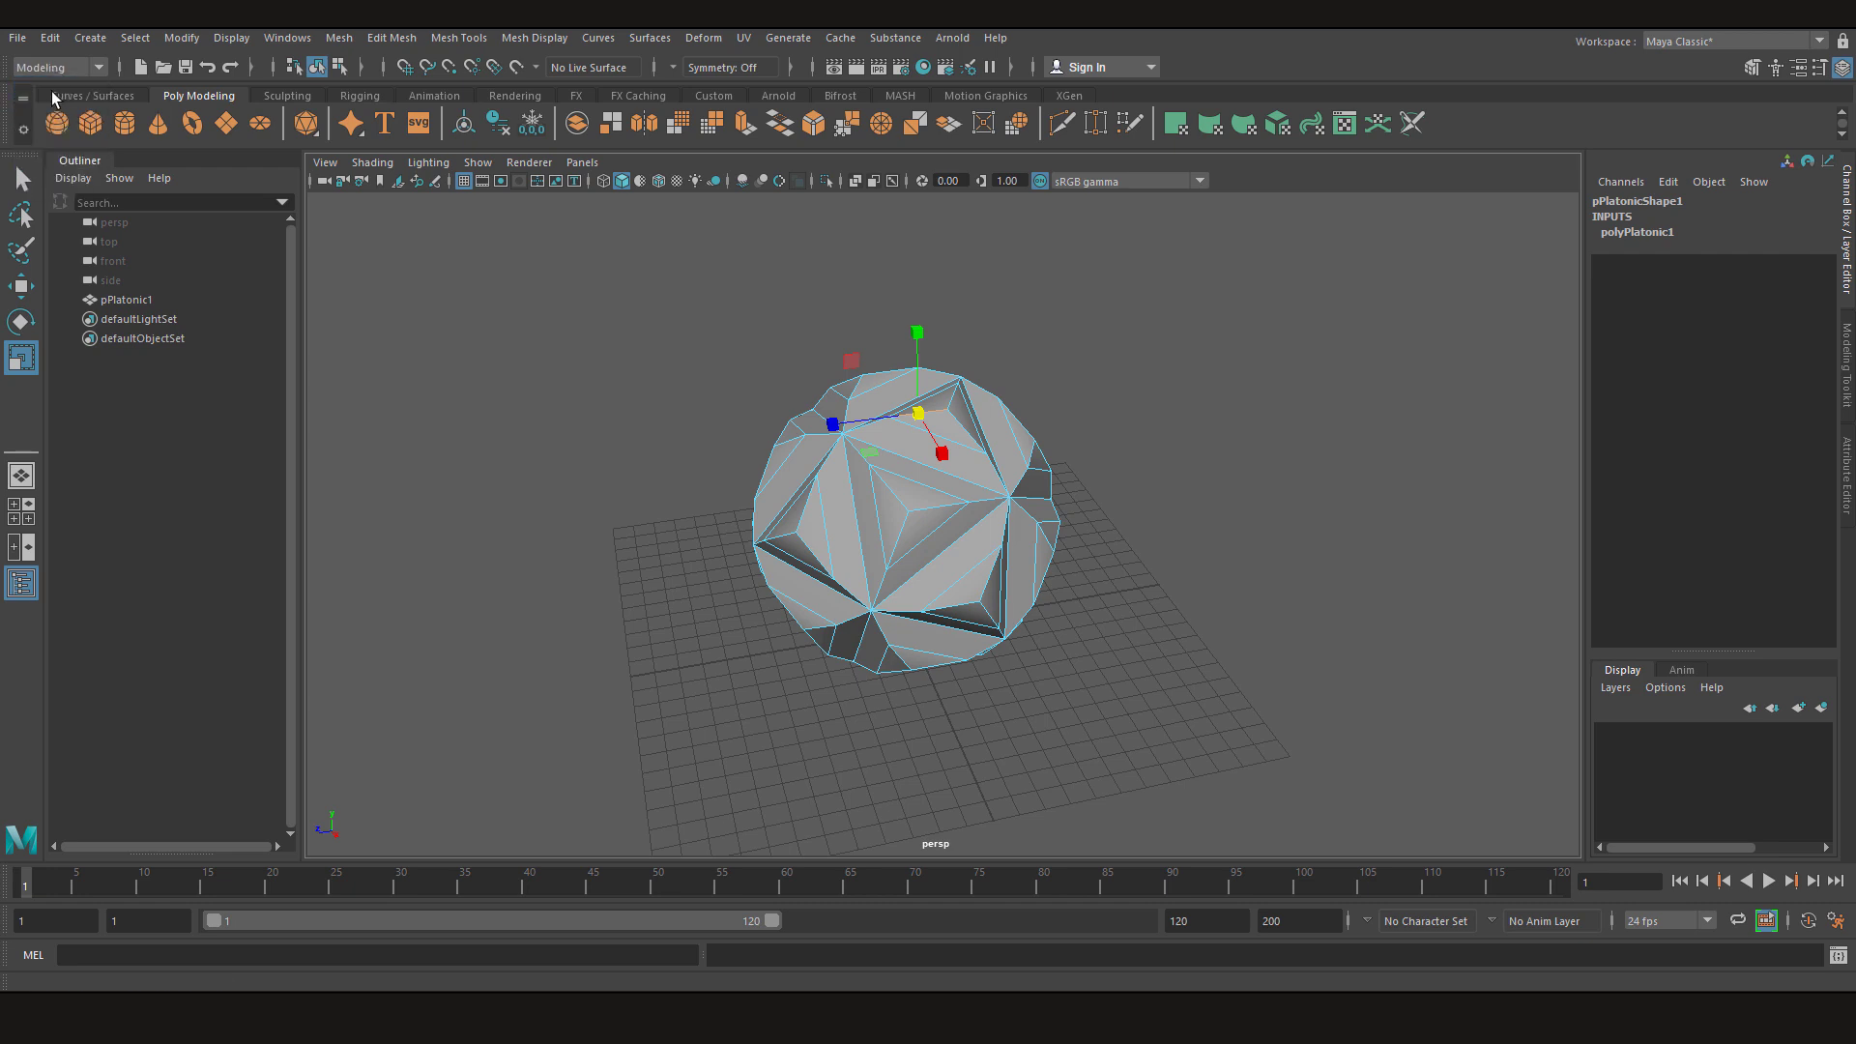
Bevel that edge (offset 0.2, 1 segment) and return the model to Object Mode
click(410, 37)
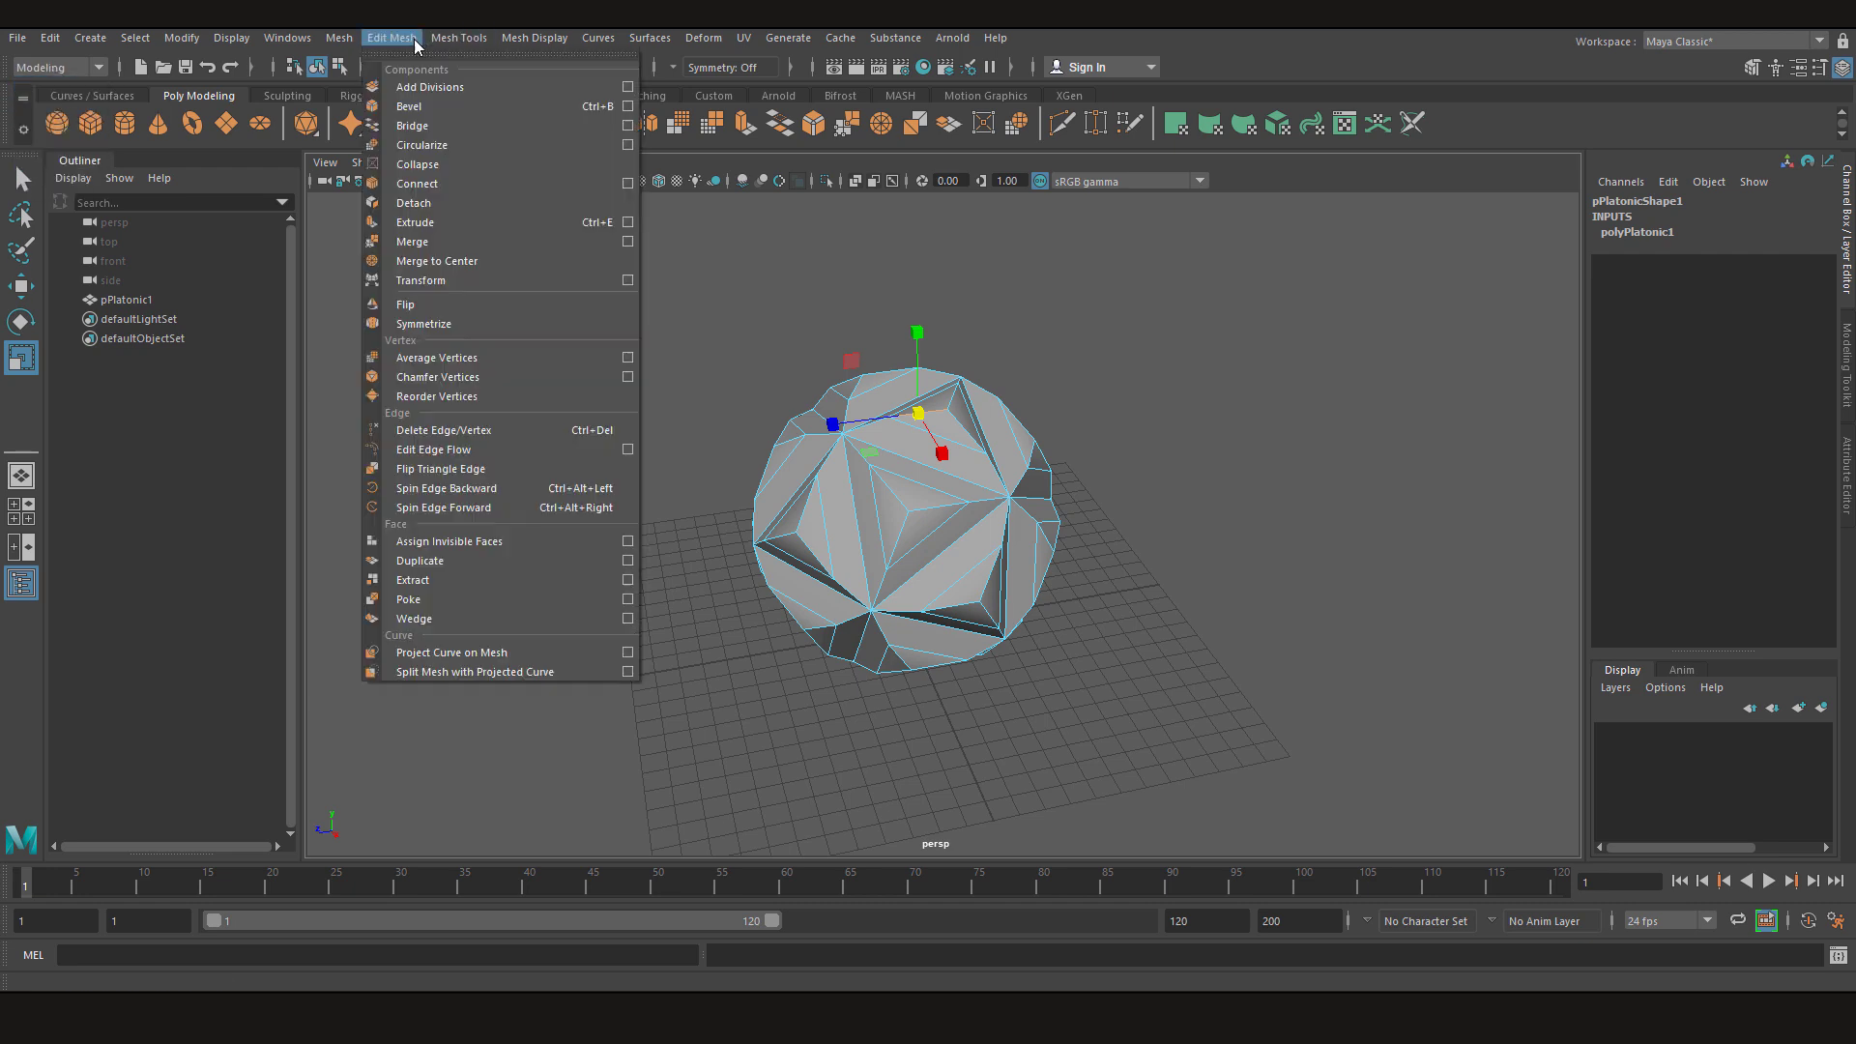
click(422, 106)
key(q)
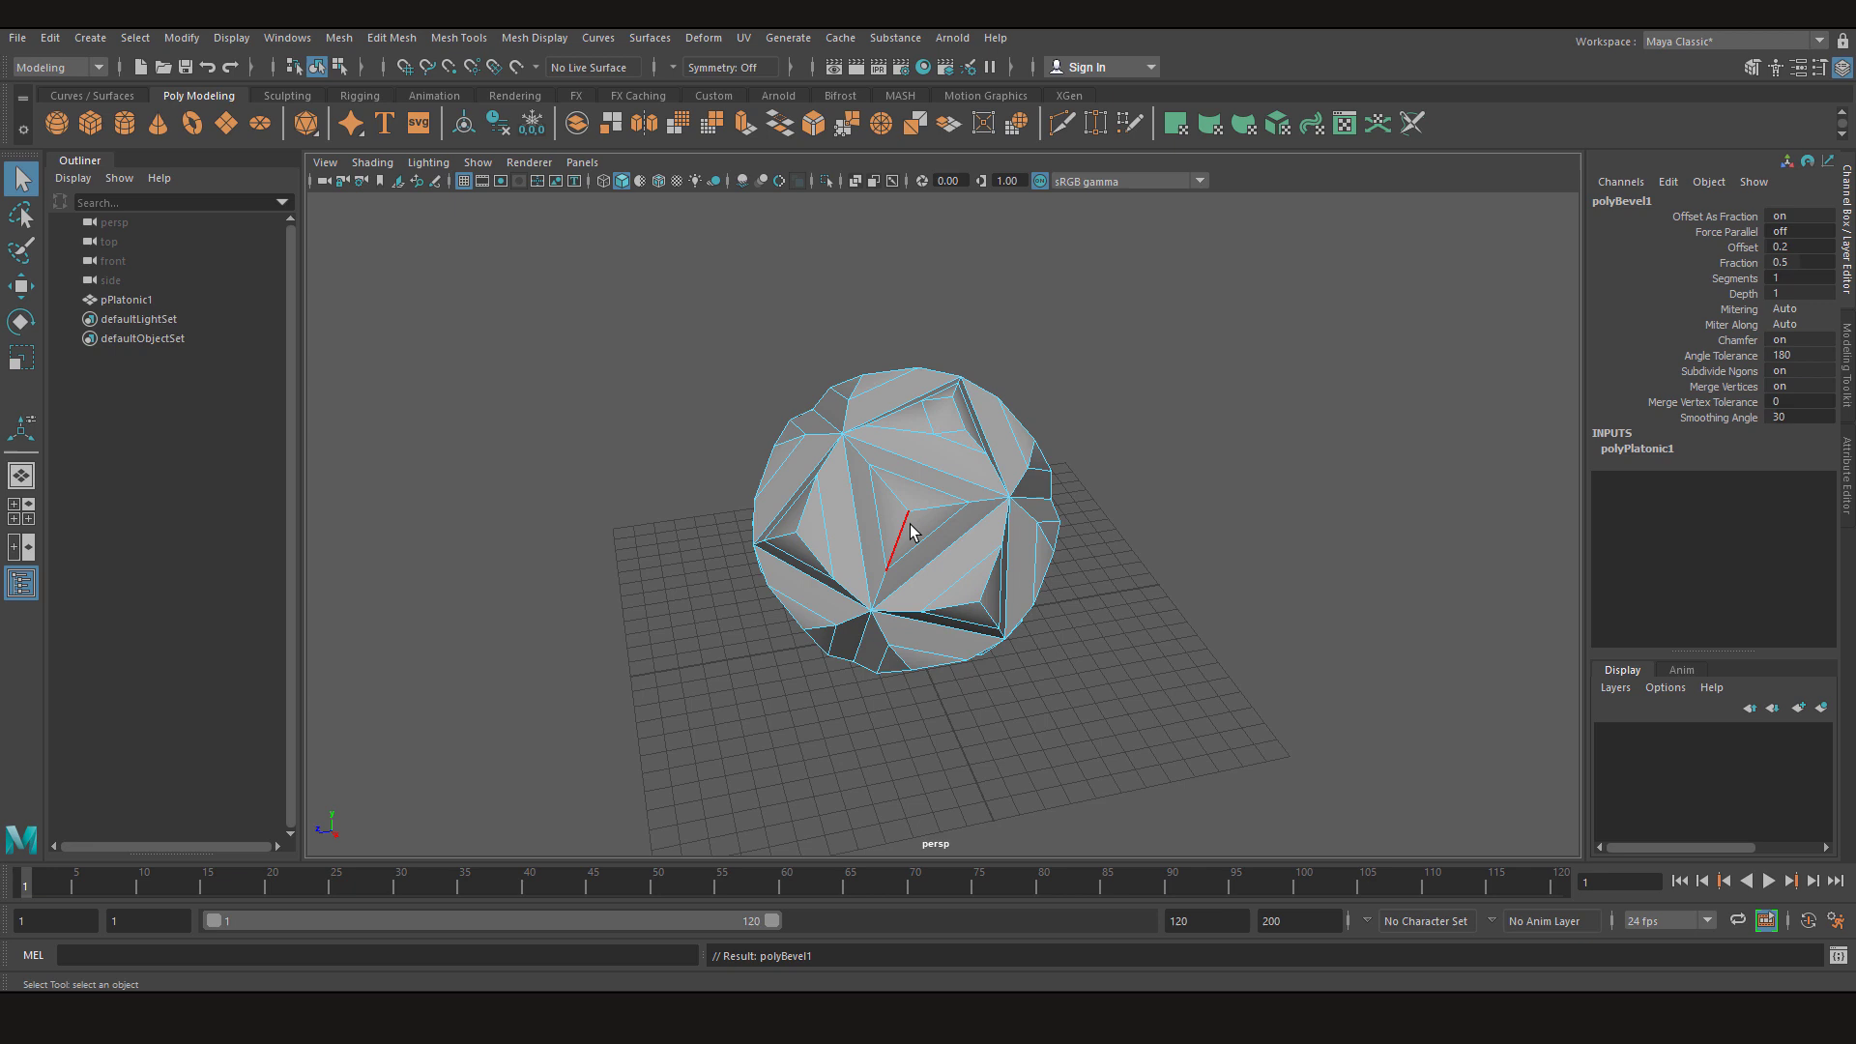
right_drag(912, 468, 891, 329)
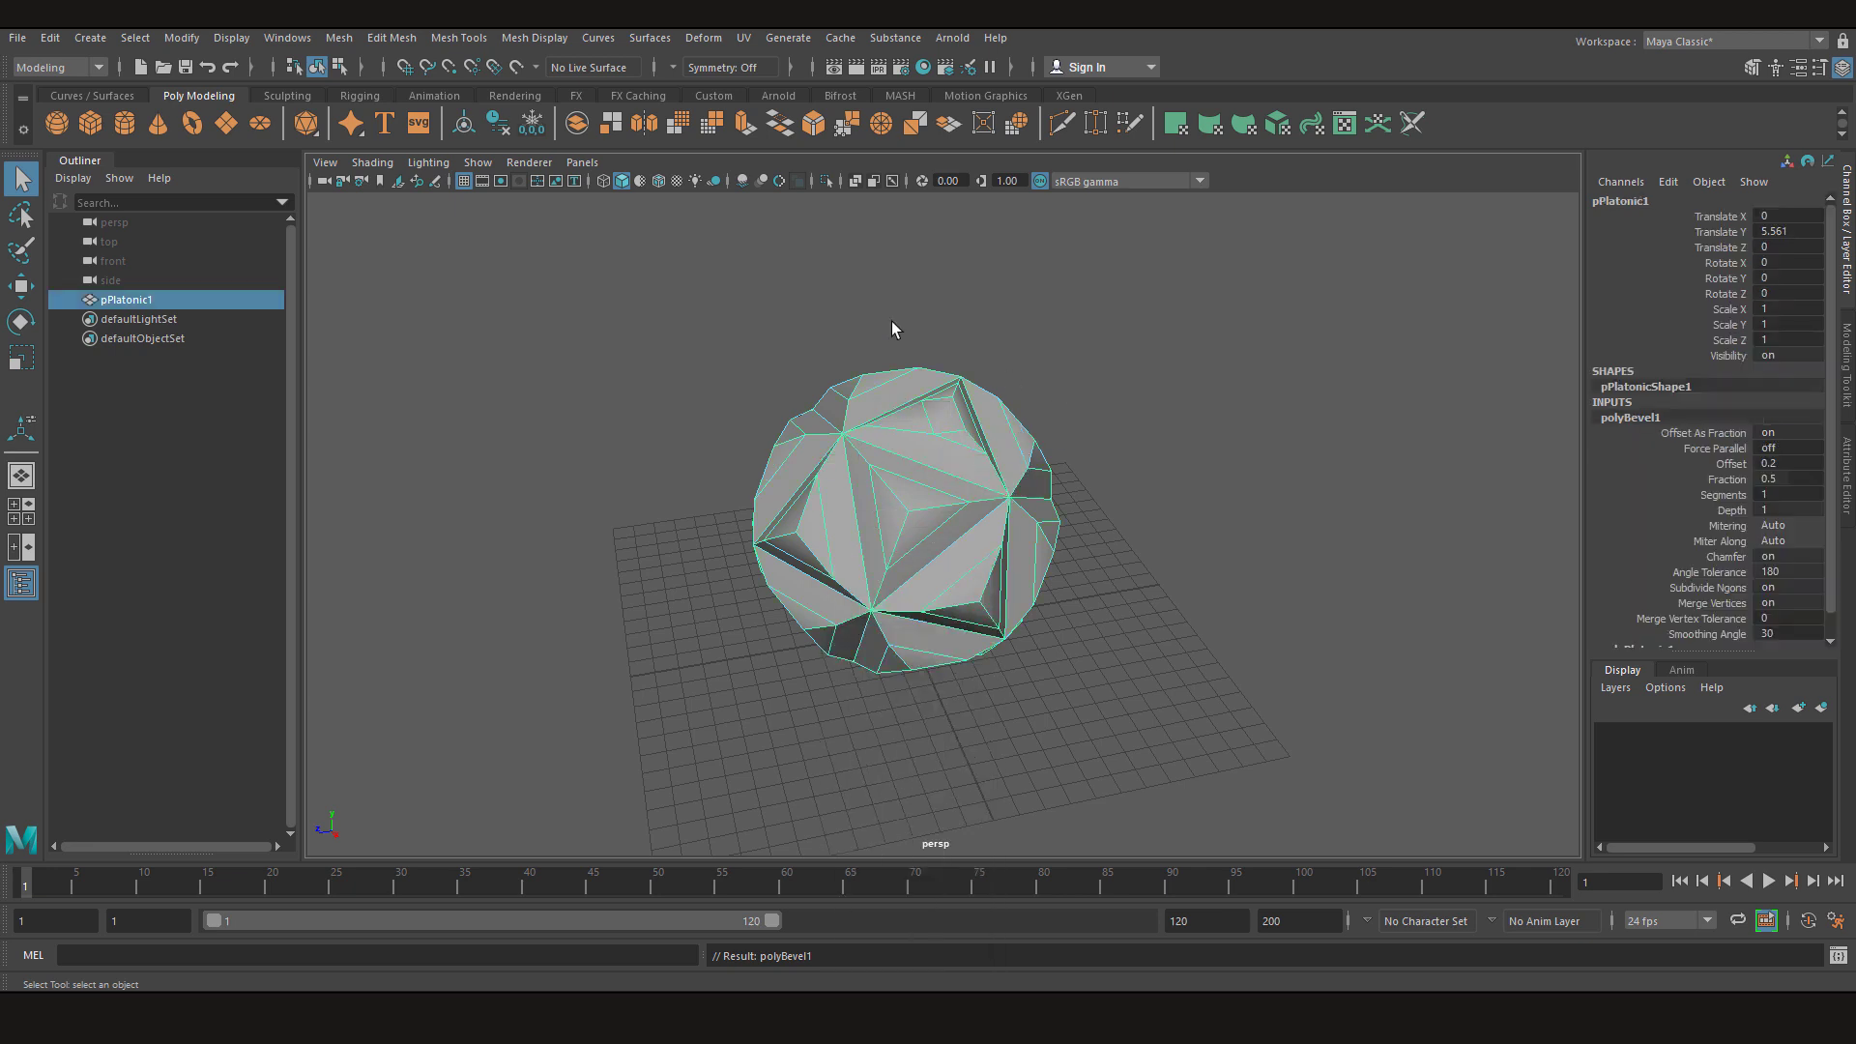
On the Custom shelf, add an Edit Mesh > Bevel shortcut, then delete it again
click(714, 96)
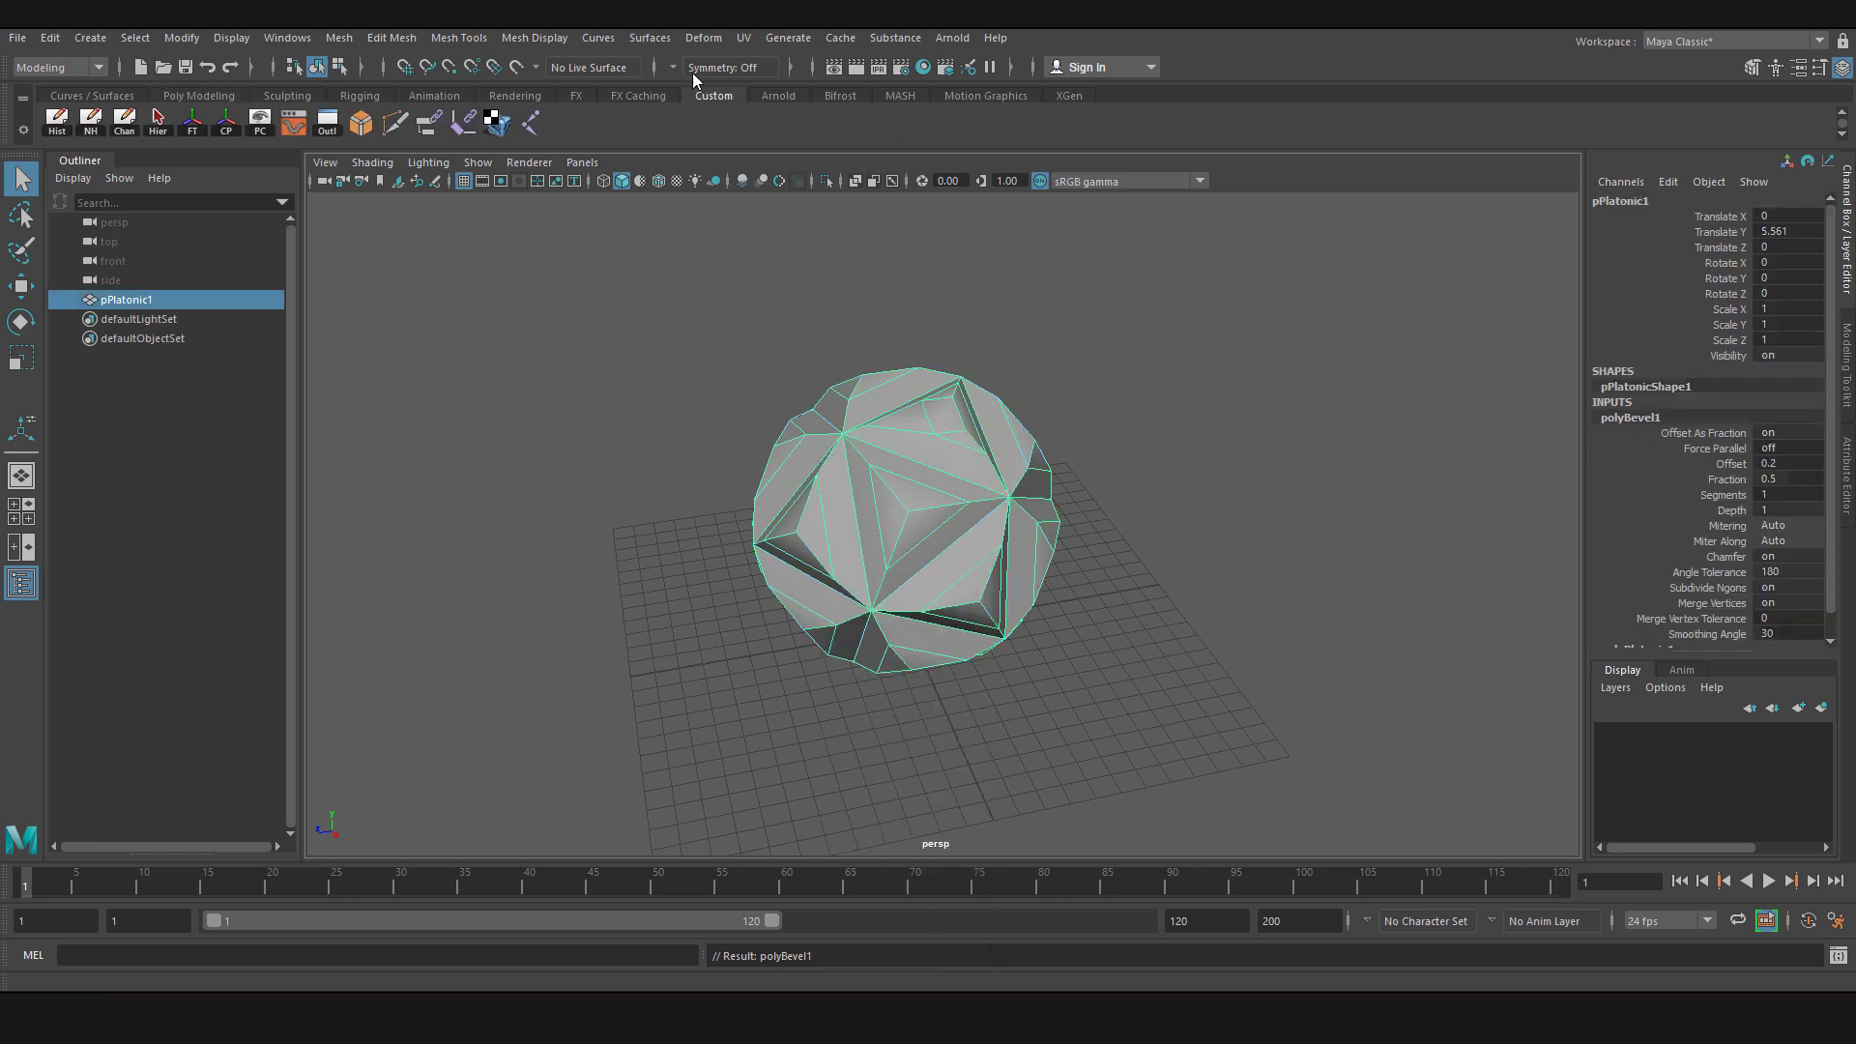
click(387, 38)
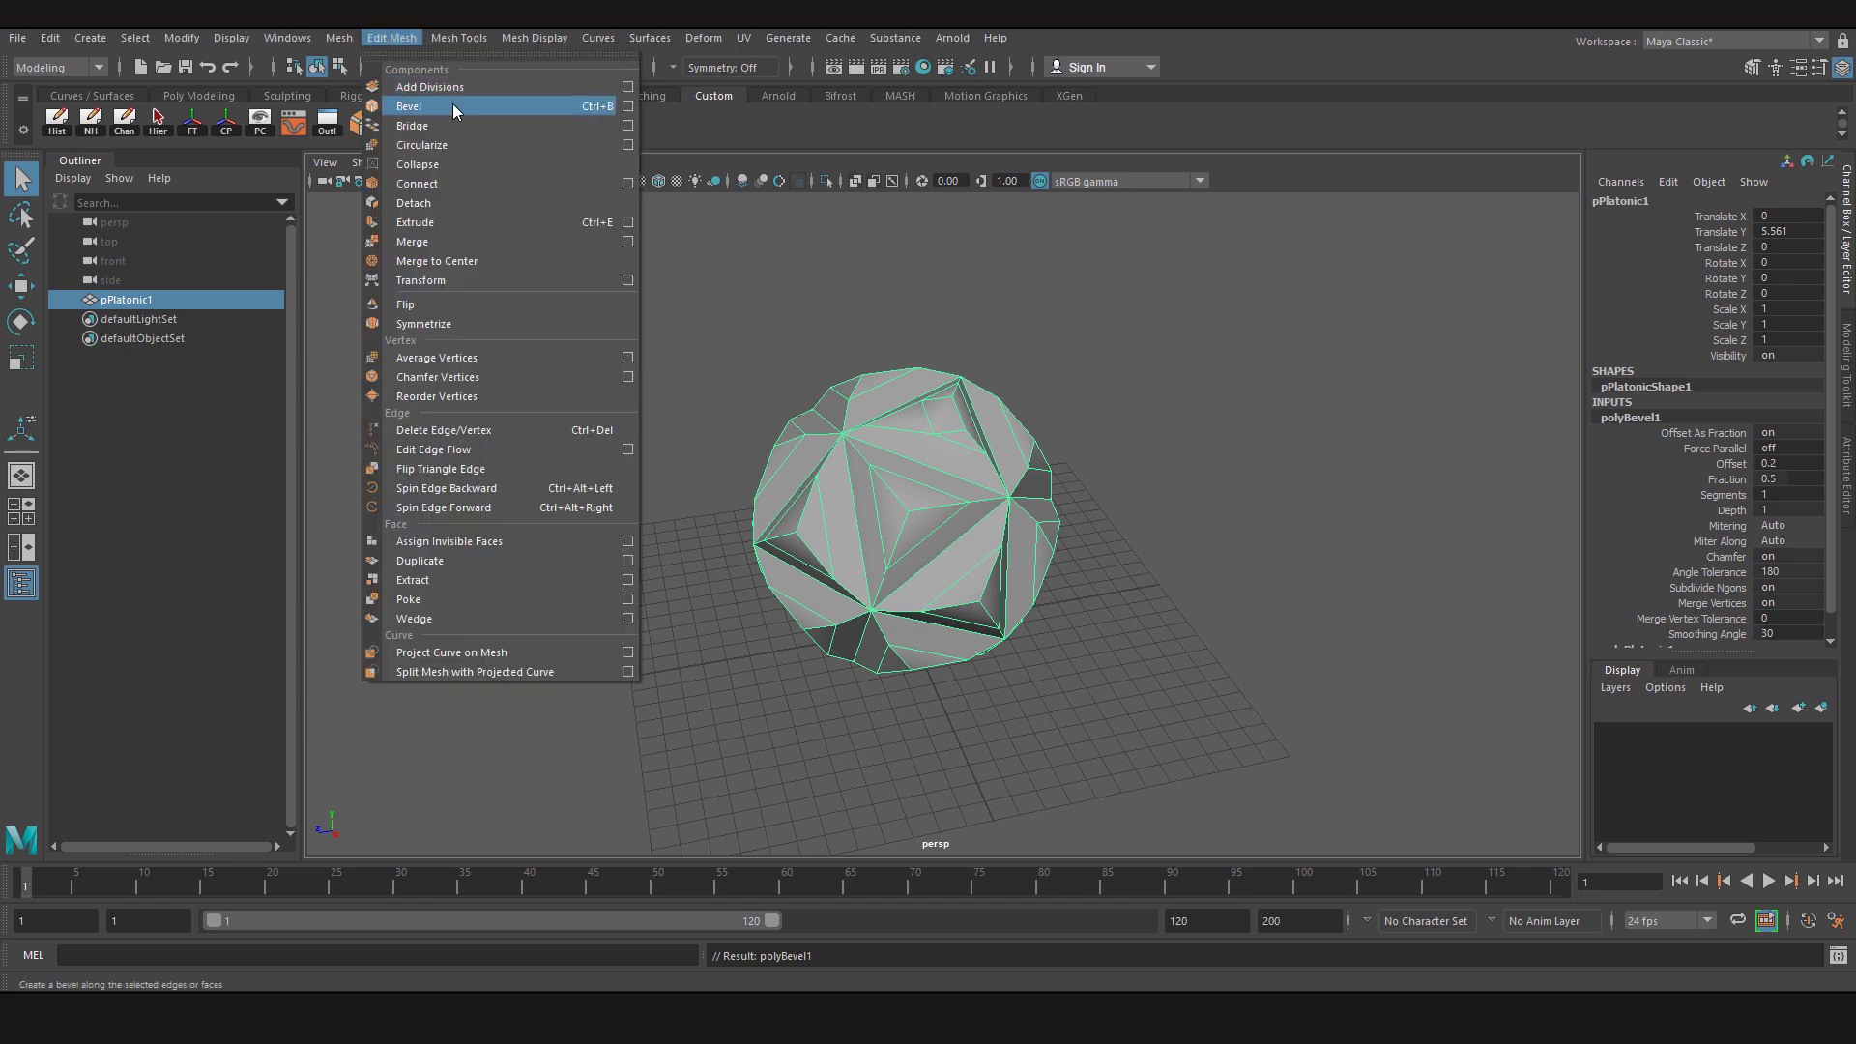
middle_drag(452, 103, 577, 135)
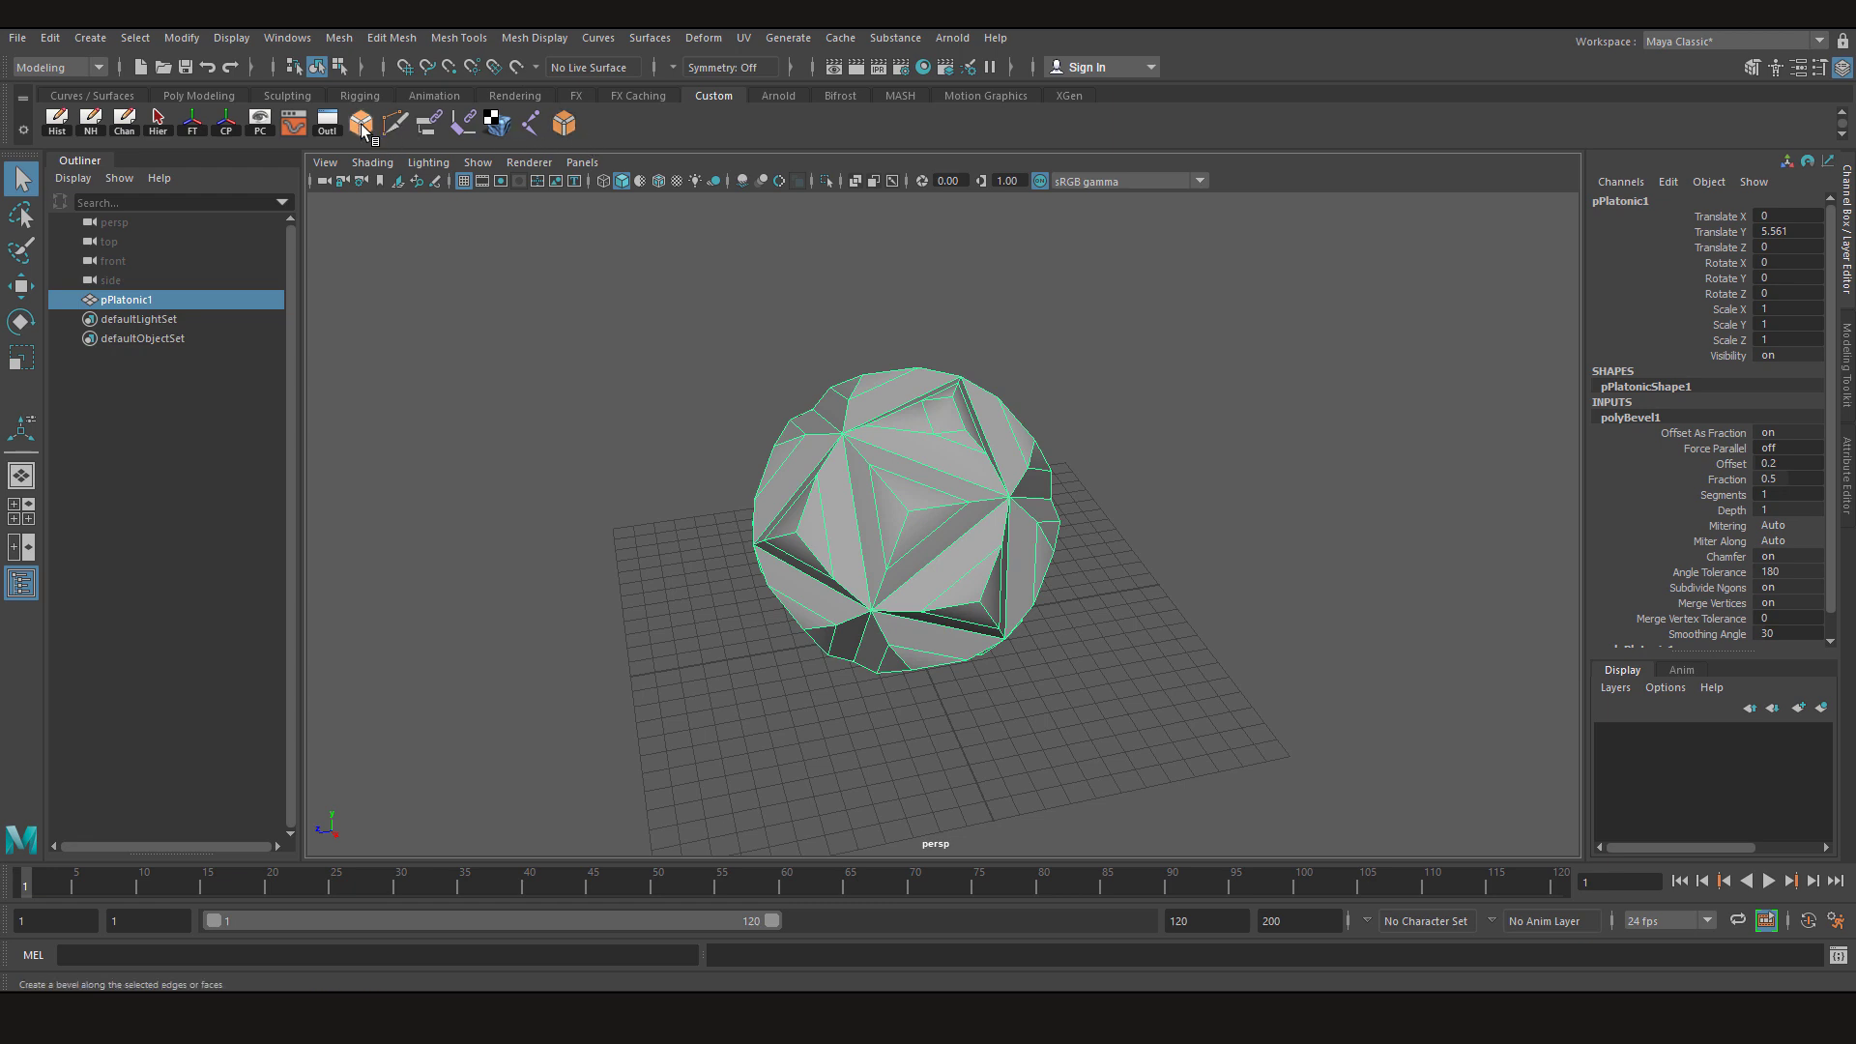
right_click(564, 123)
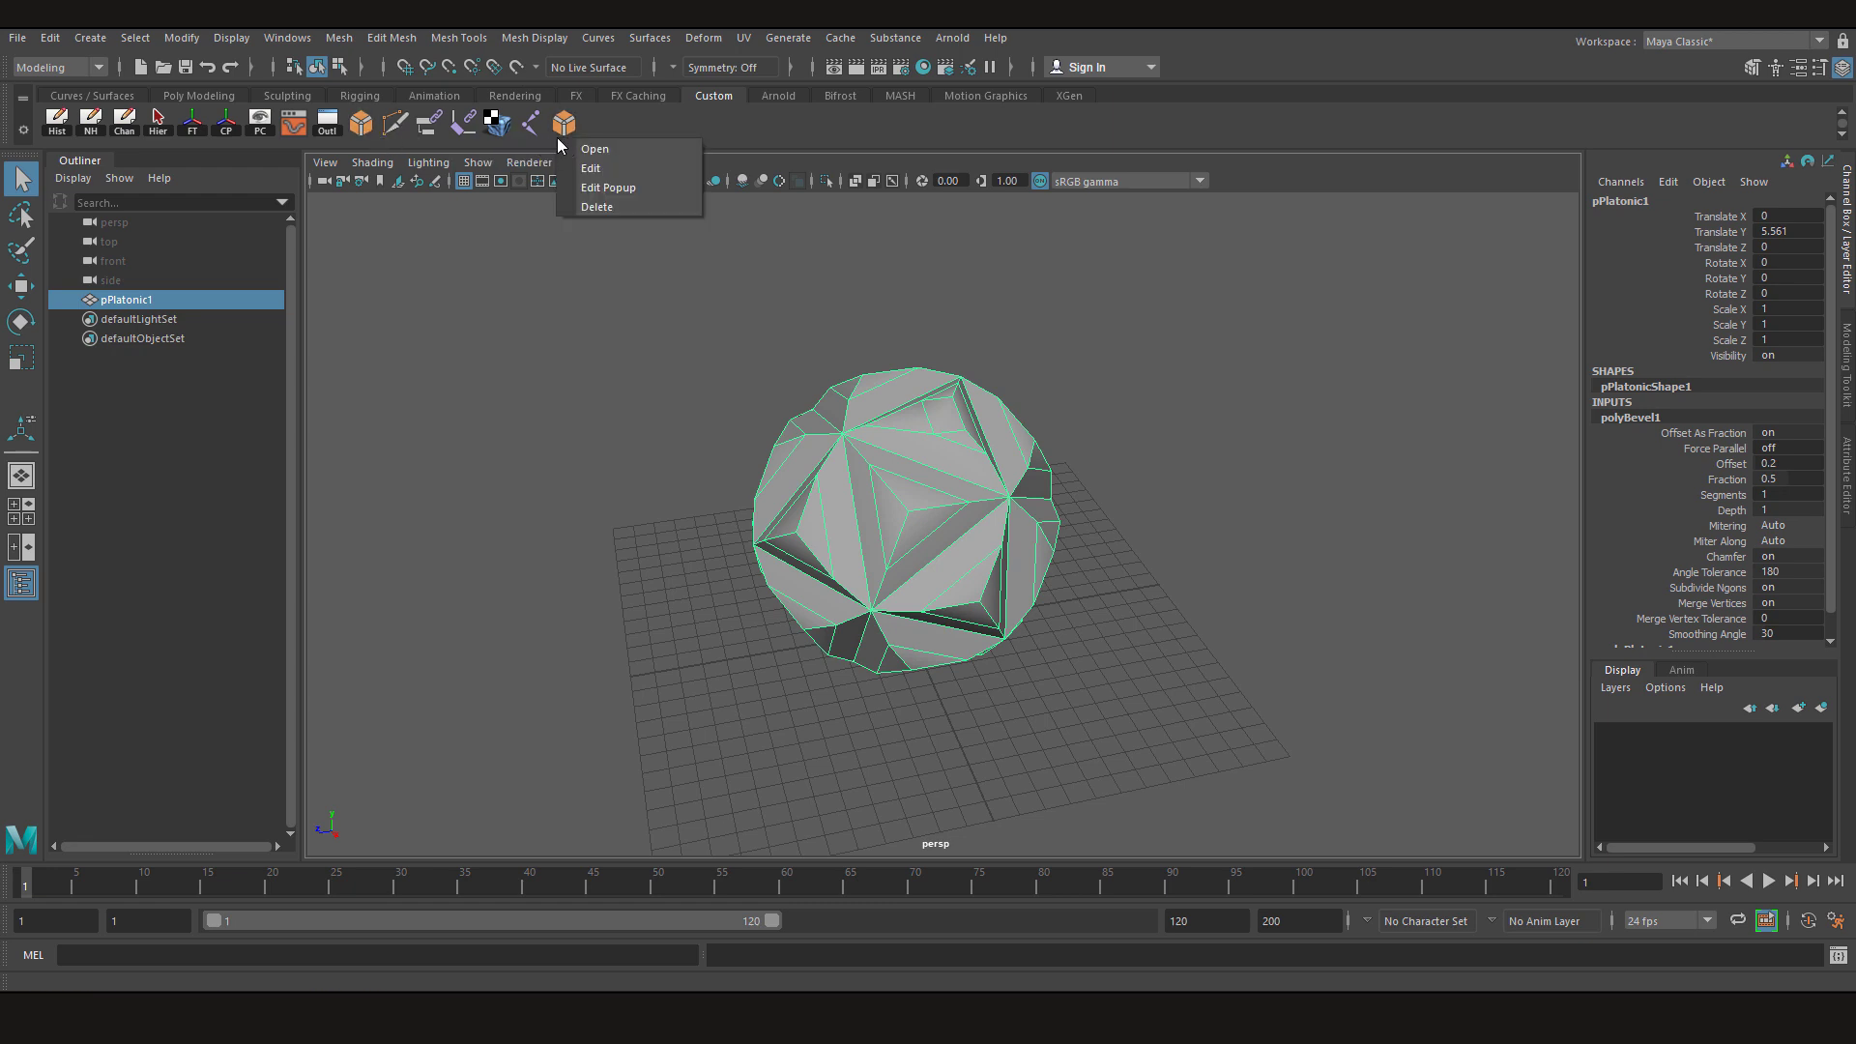
click(600, 207)
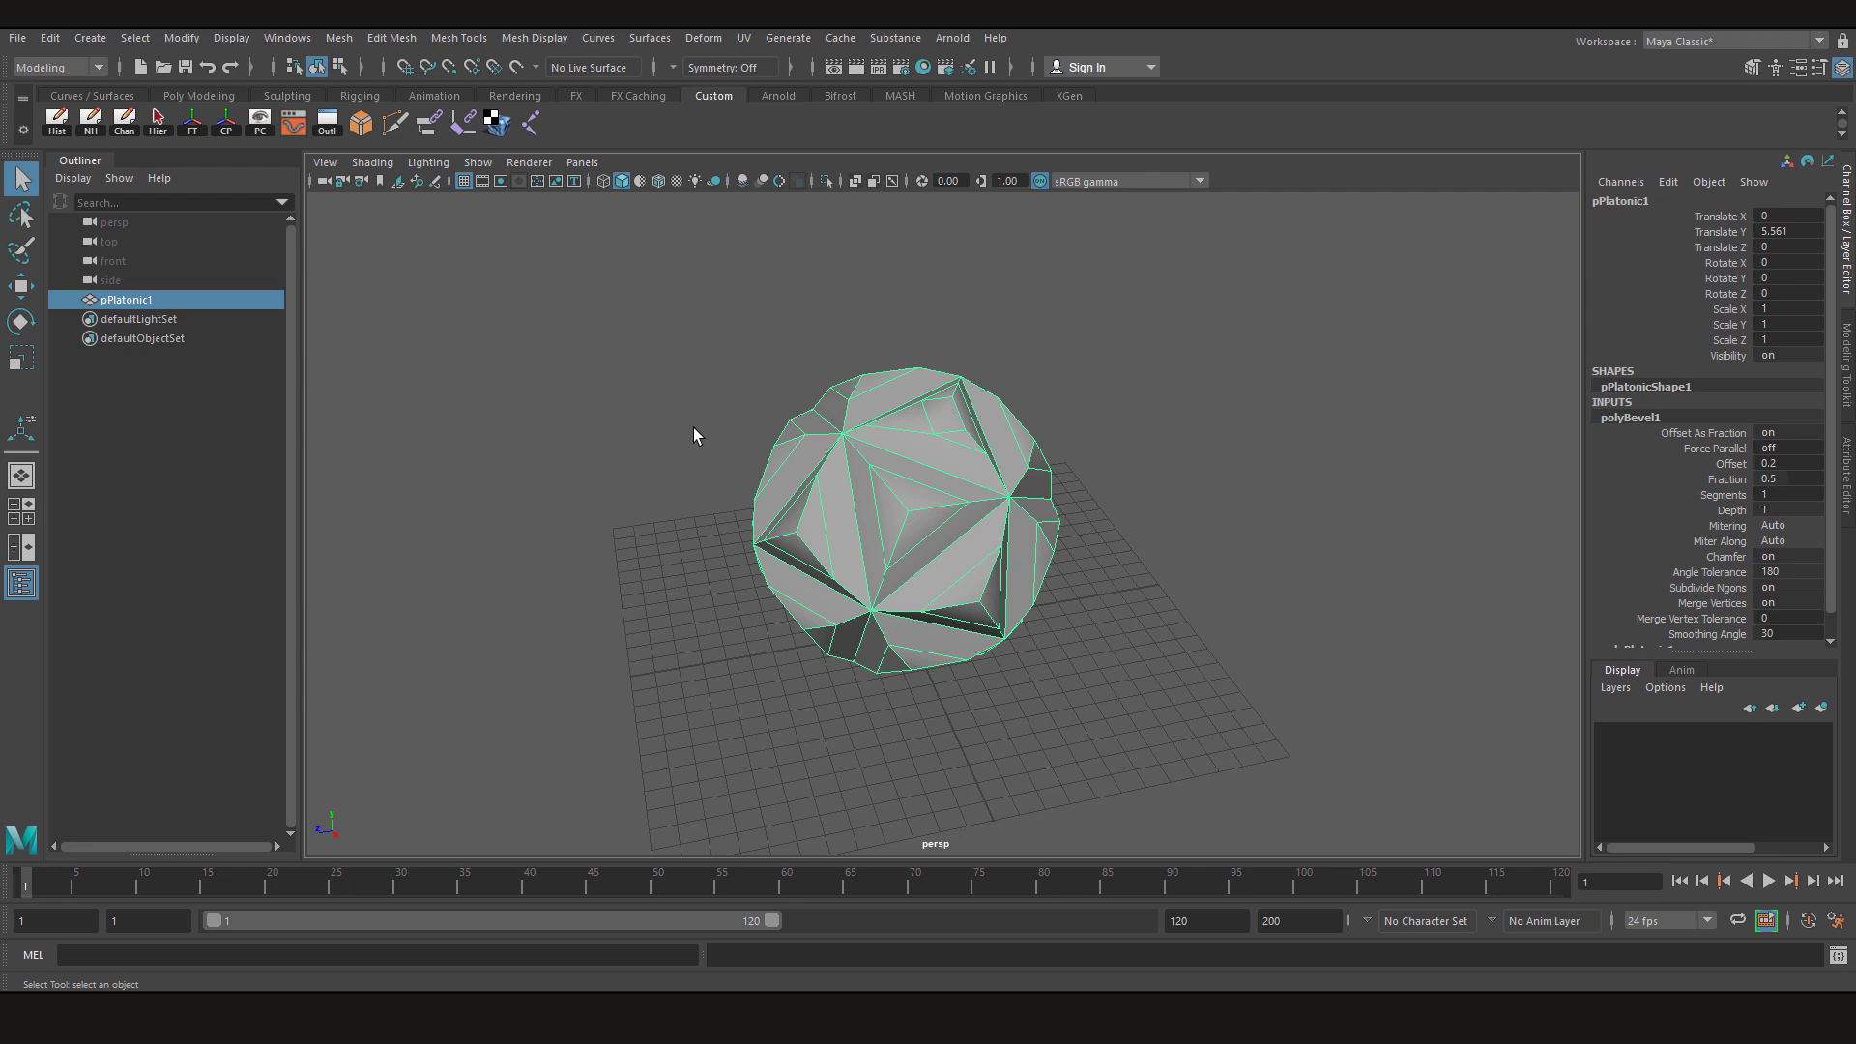
Run Delete Channels on pPlatonic1 and preview the hotbox centre marking menu
click(135, 100)
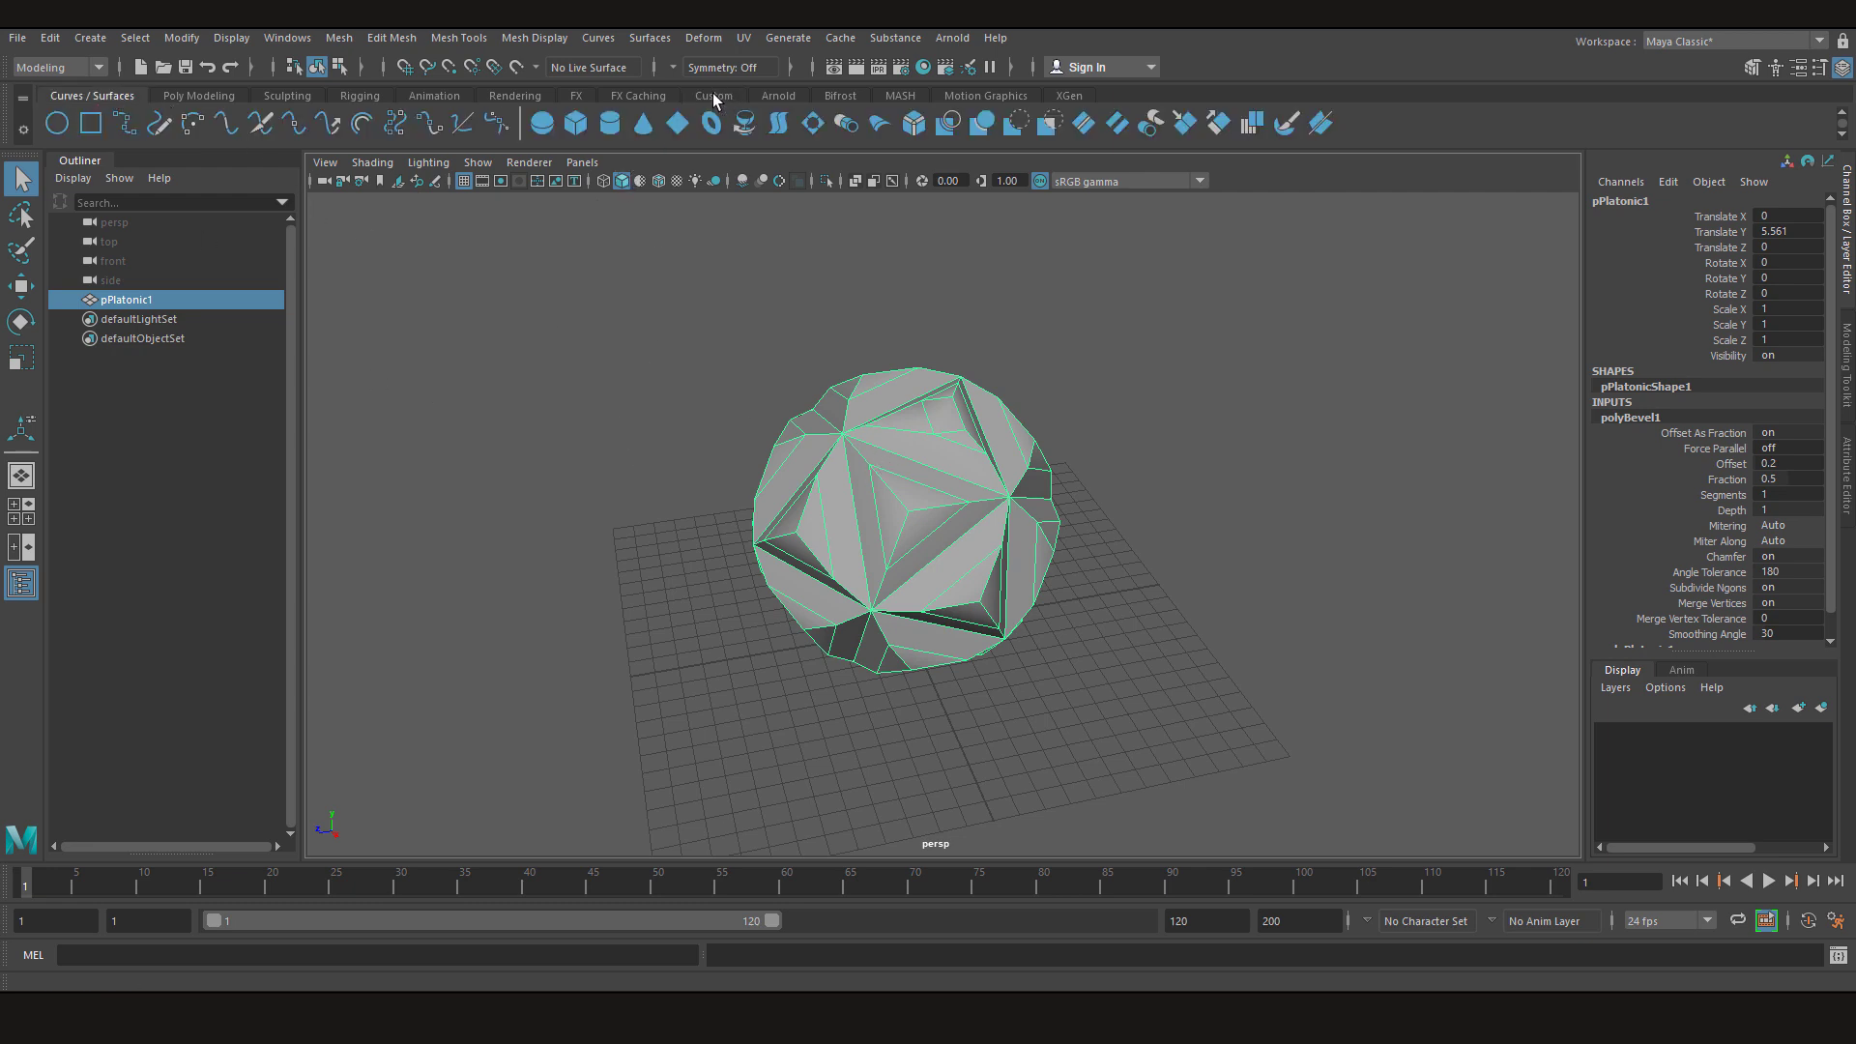
click(714, 96)
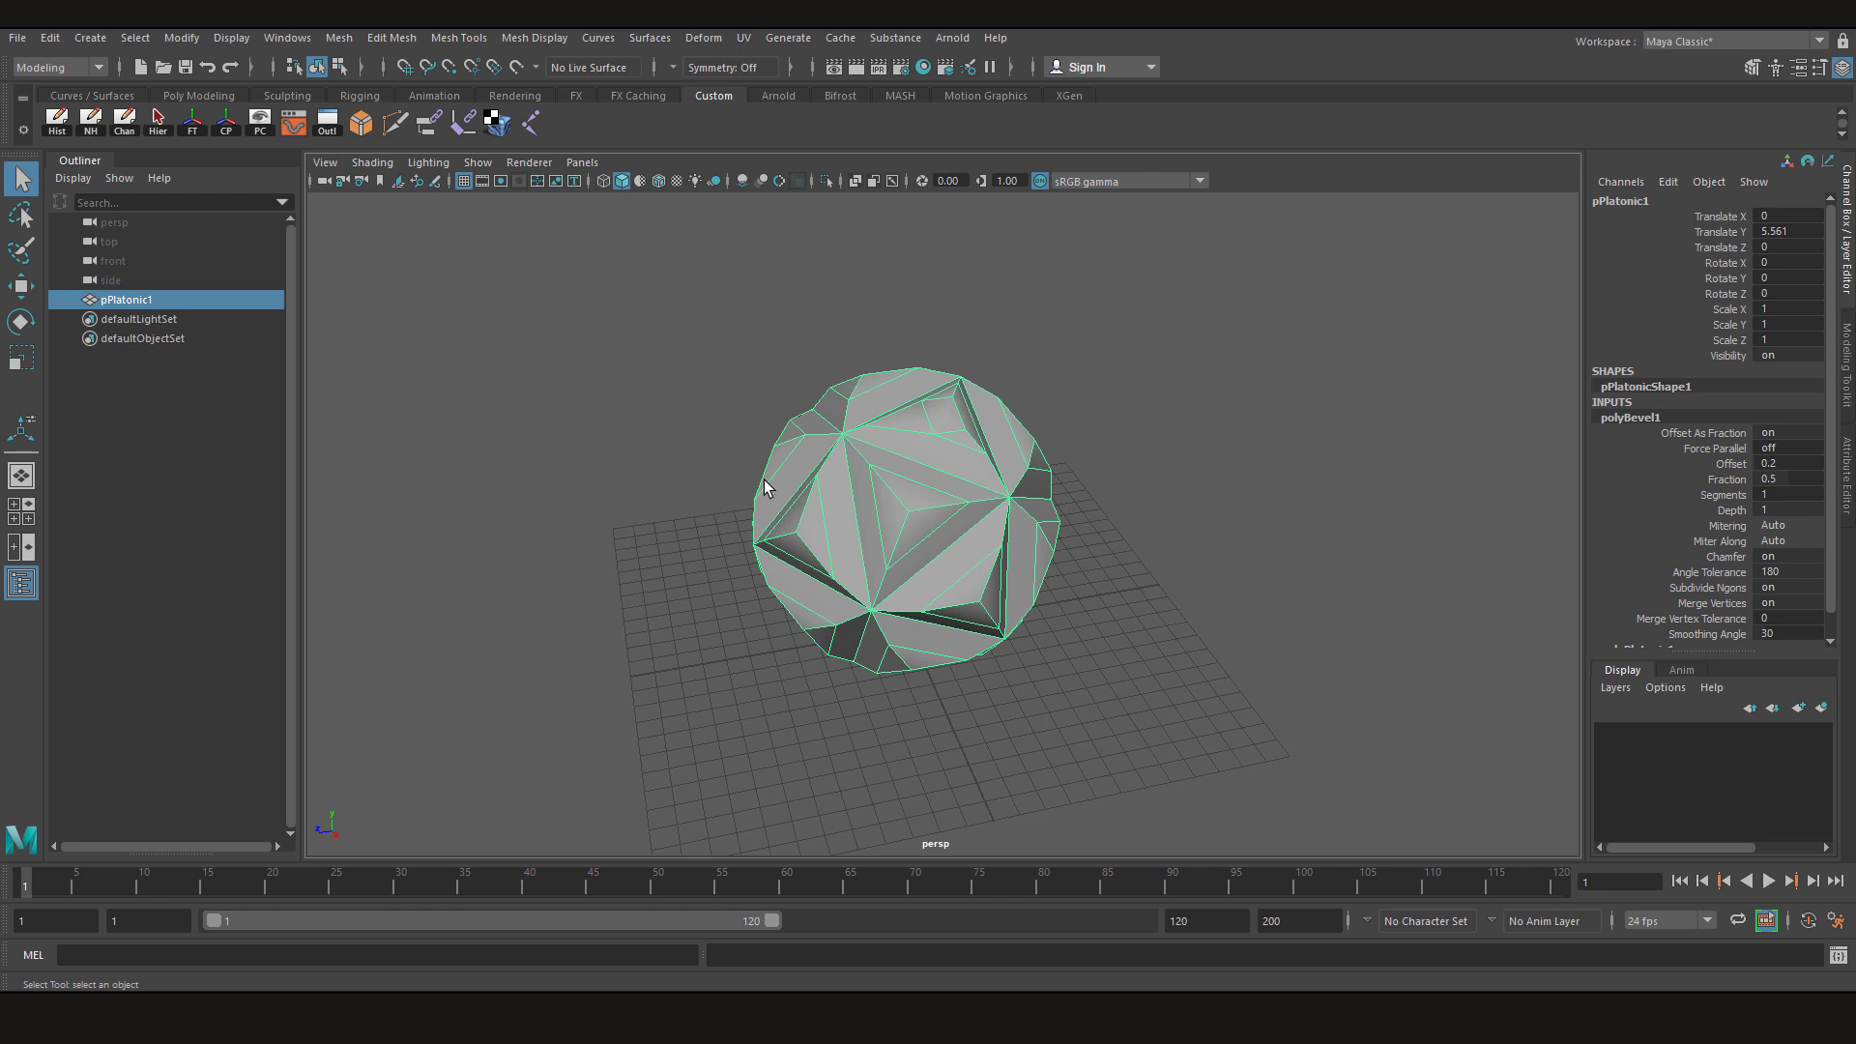
key(alt+shift+d)
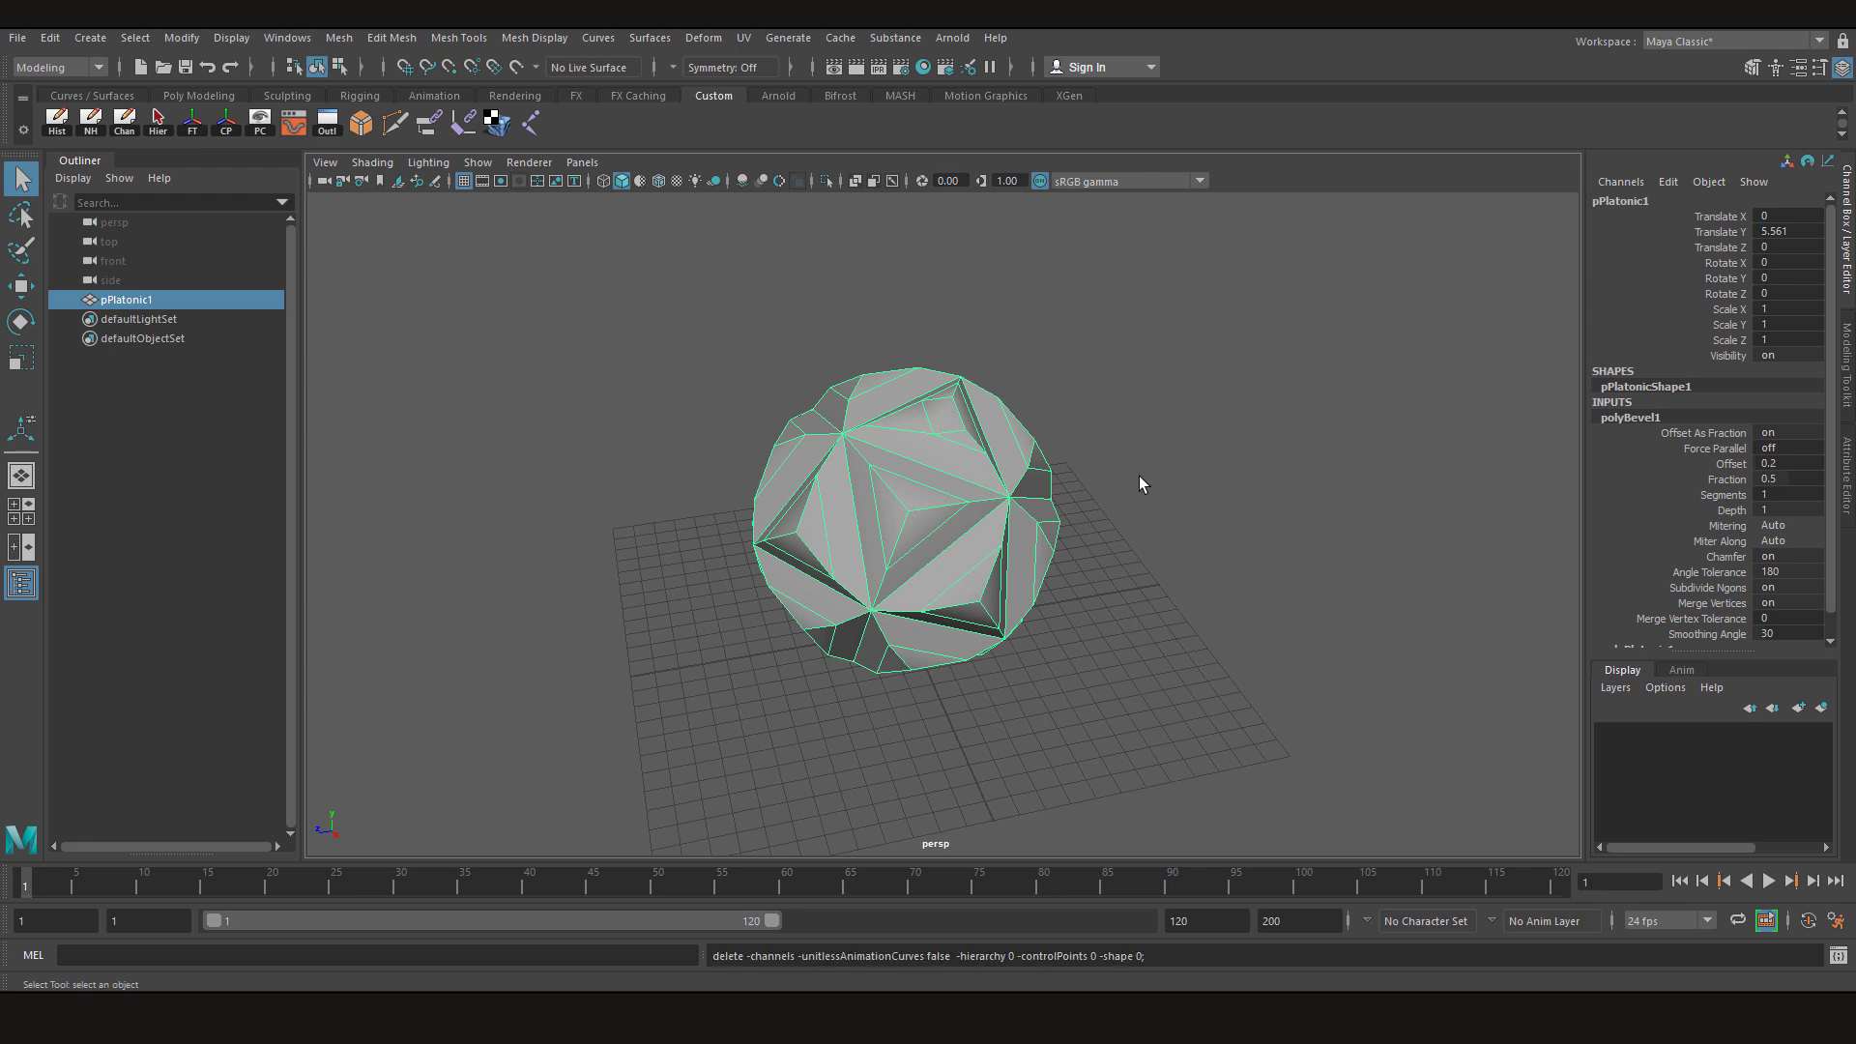
key(space)
mouse_move(1197, 431)
mouse_down()
mouse_move(1160, 303)
mouse_move(1037, 721)
mouse_move(1268, 634)
mouse_move(1192, 443)
mouse_up()
Open the Marking Menu Editor from Windows > Settings/Preferences and move it right
click(377, 38)
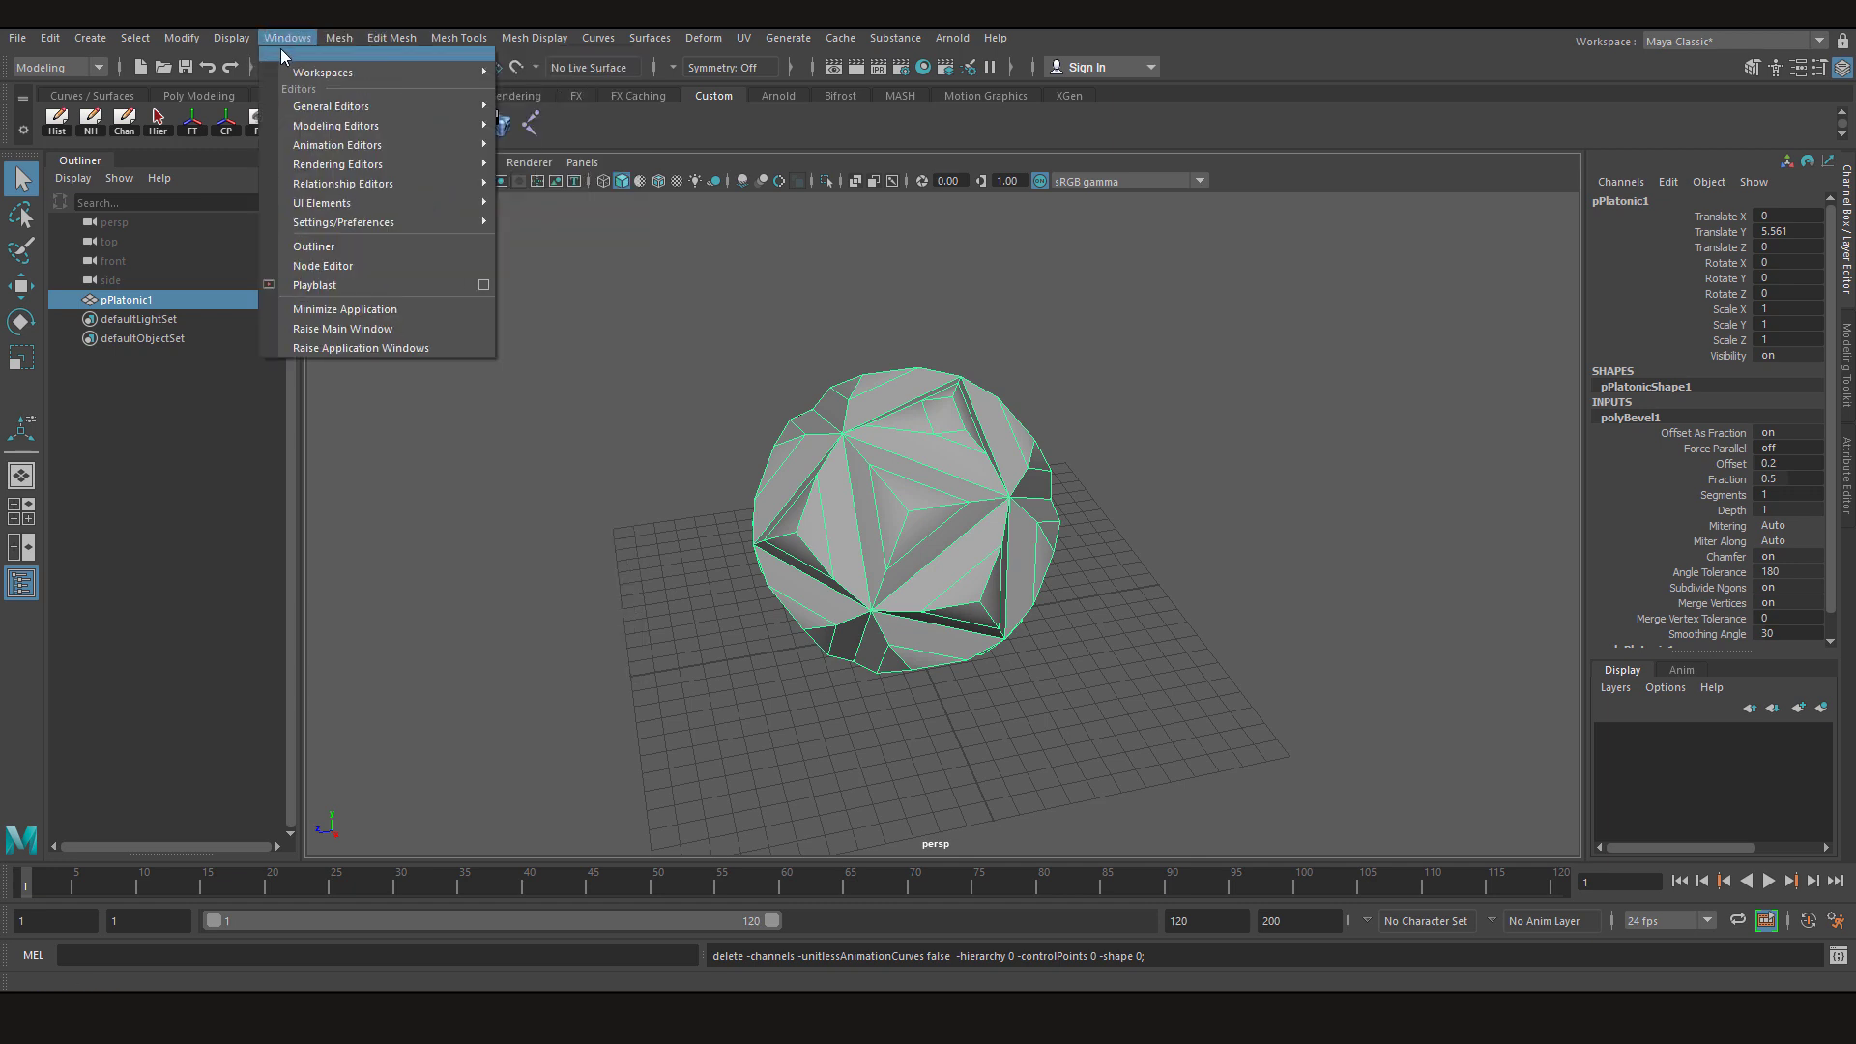
mouse_move(360, 224)
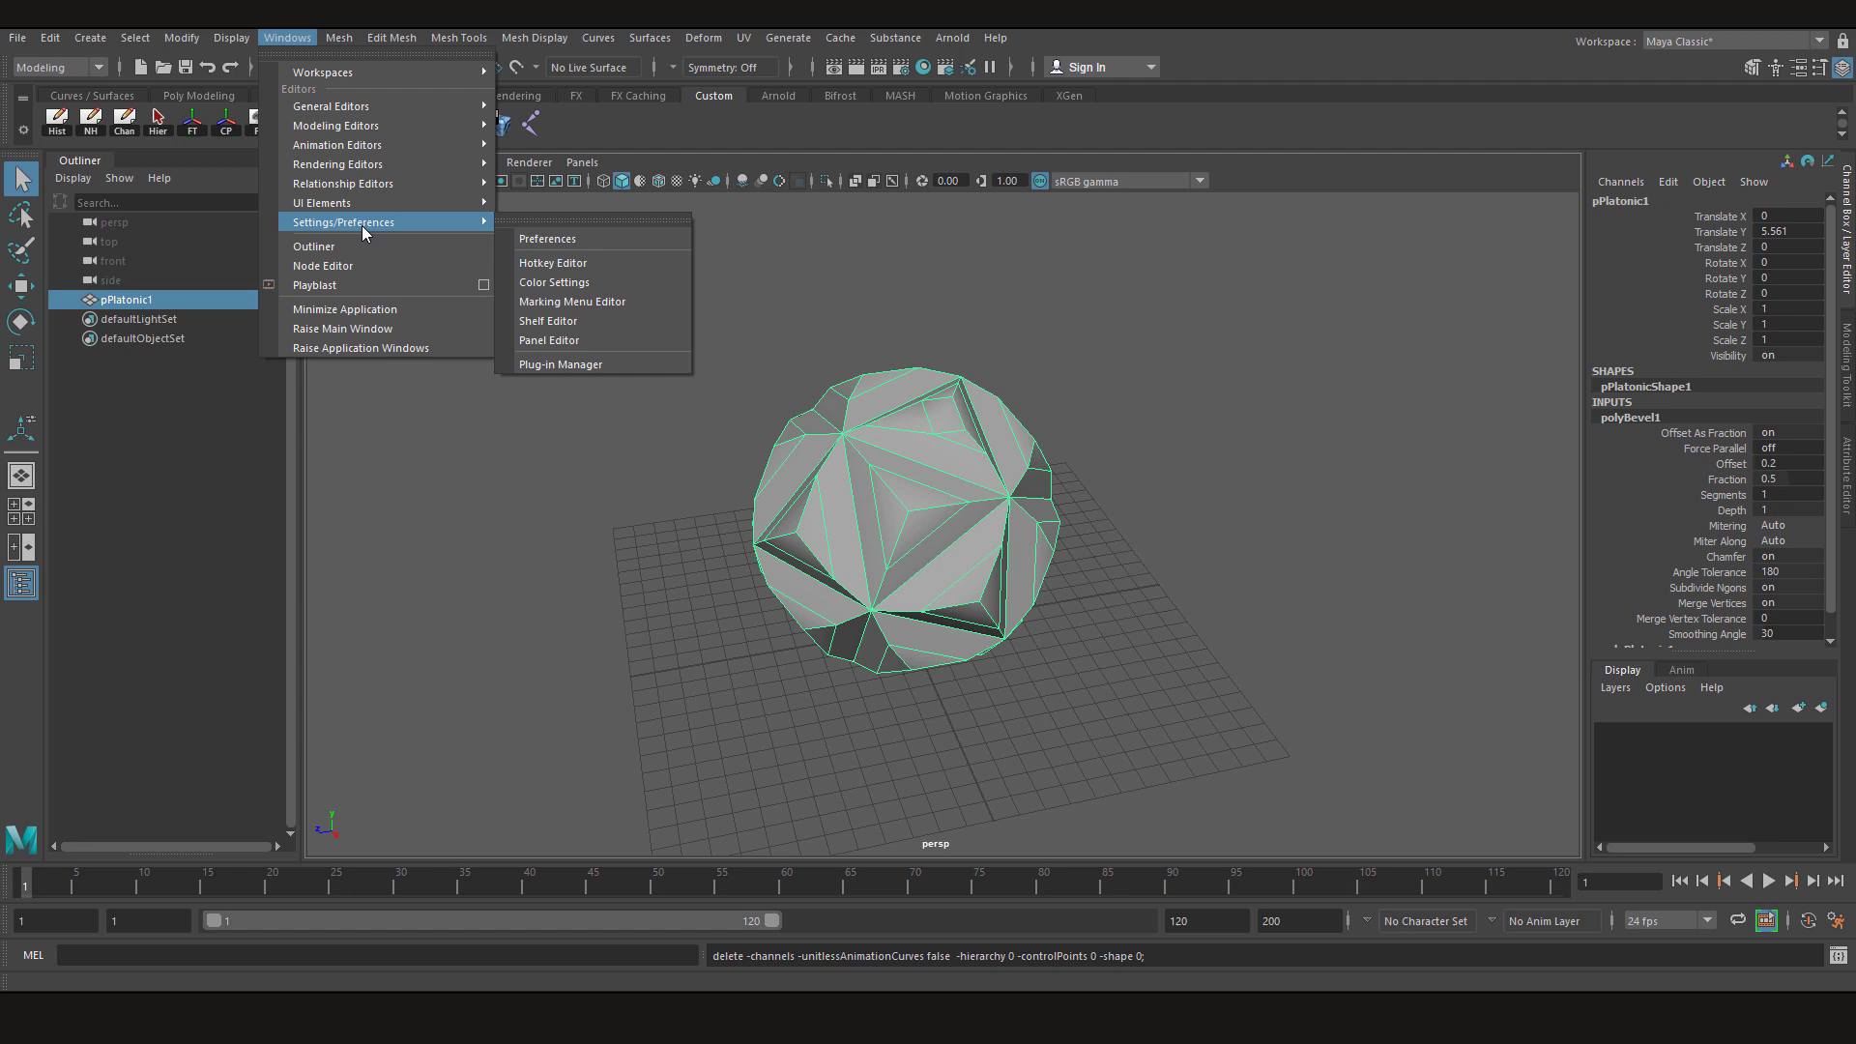
click(624, 303)
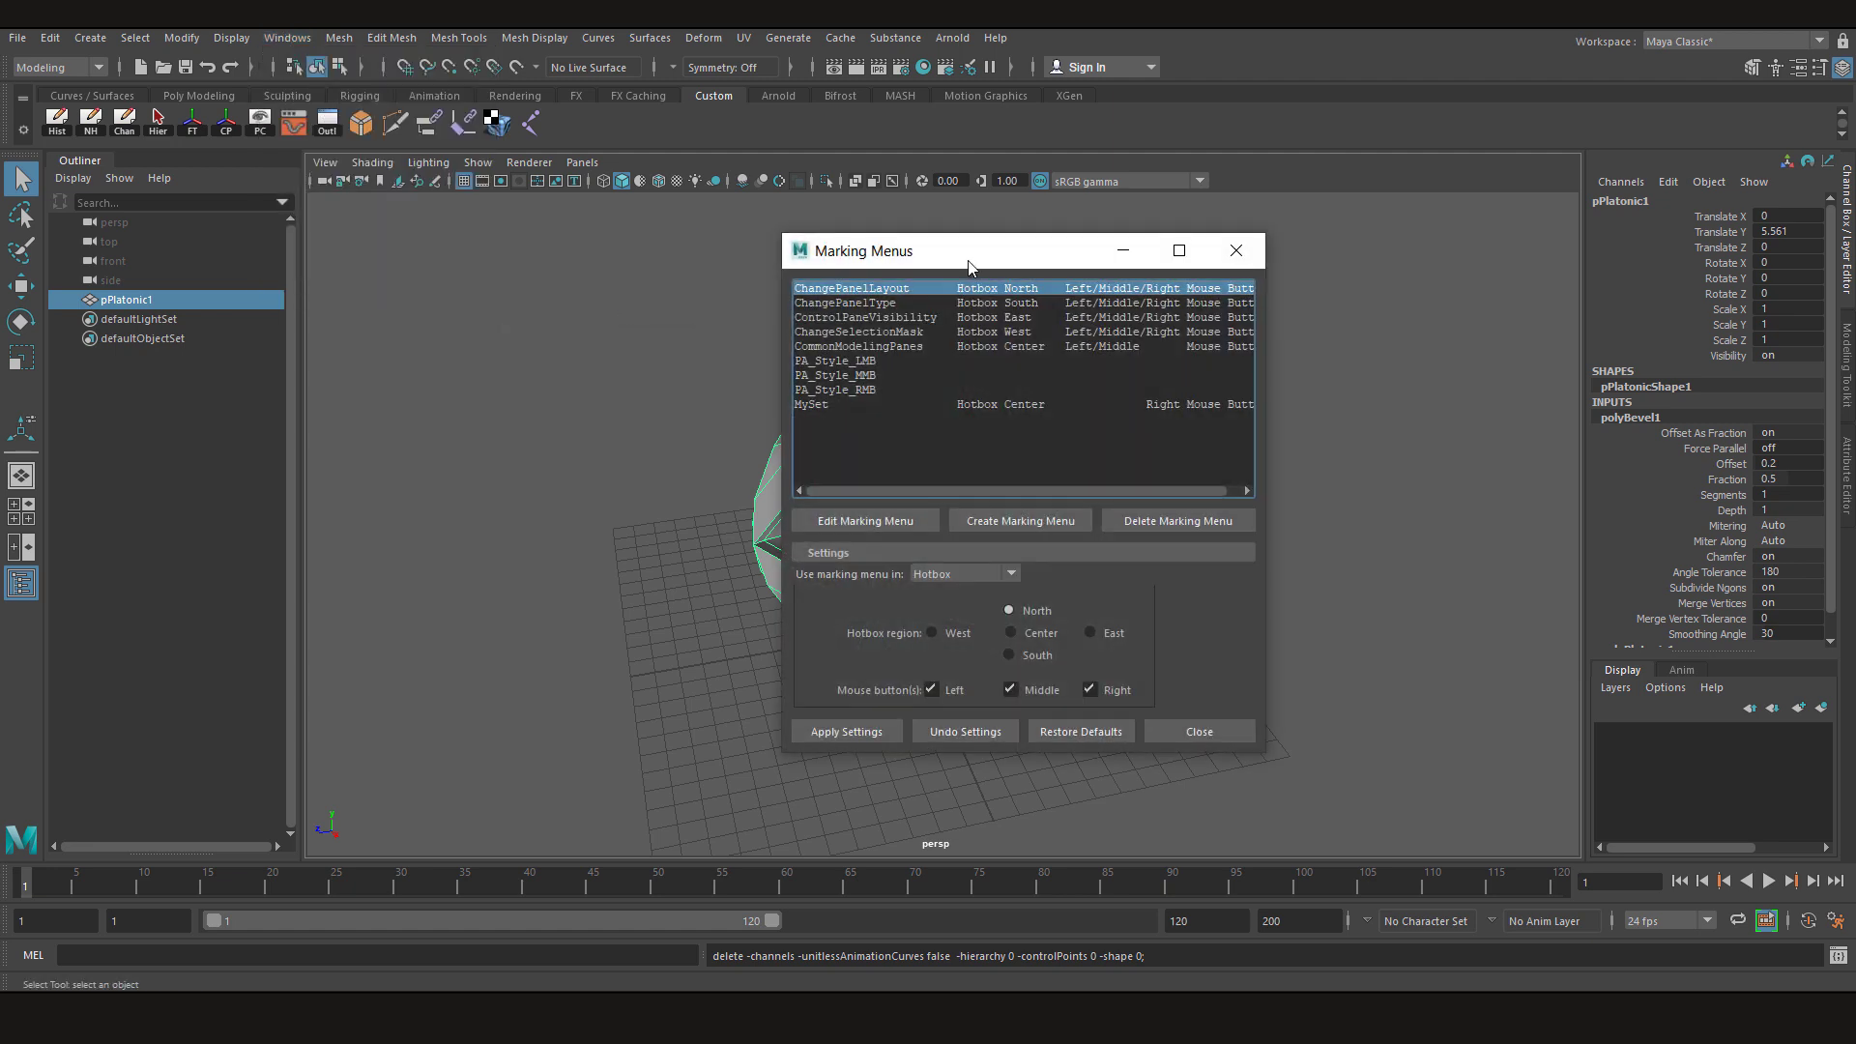
drag(967, 253, 1144, 242)
Delete the MySet marking menu without keeping a backup
click(994, 399)
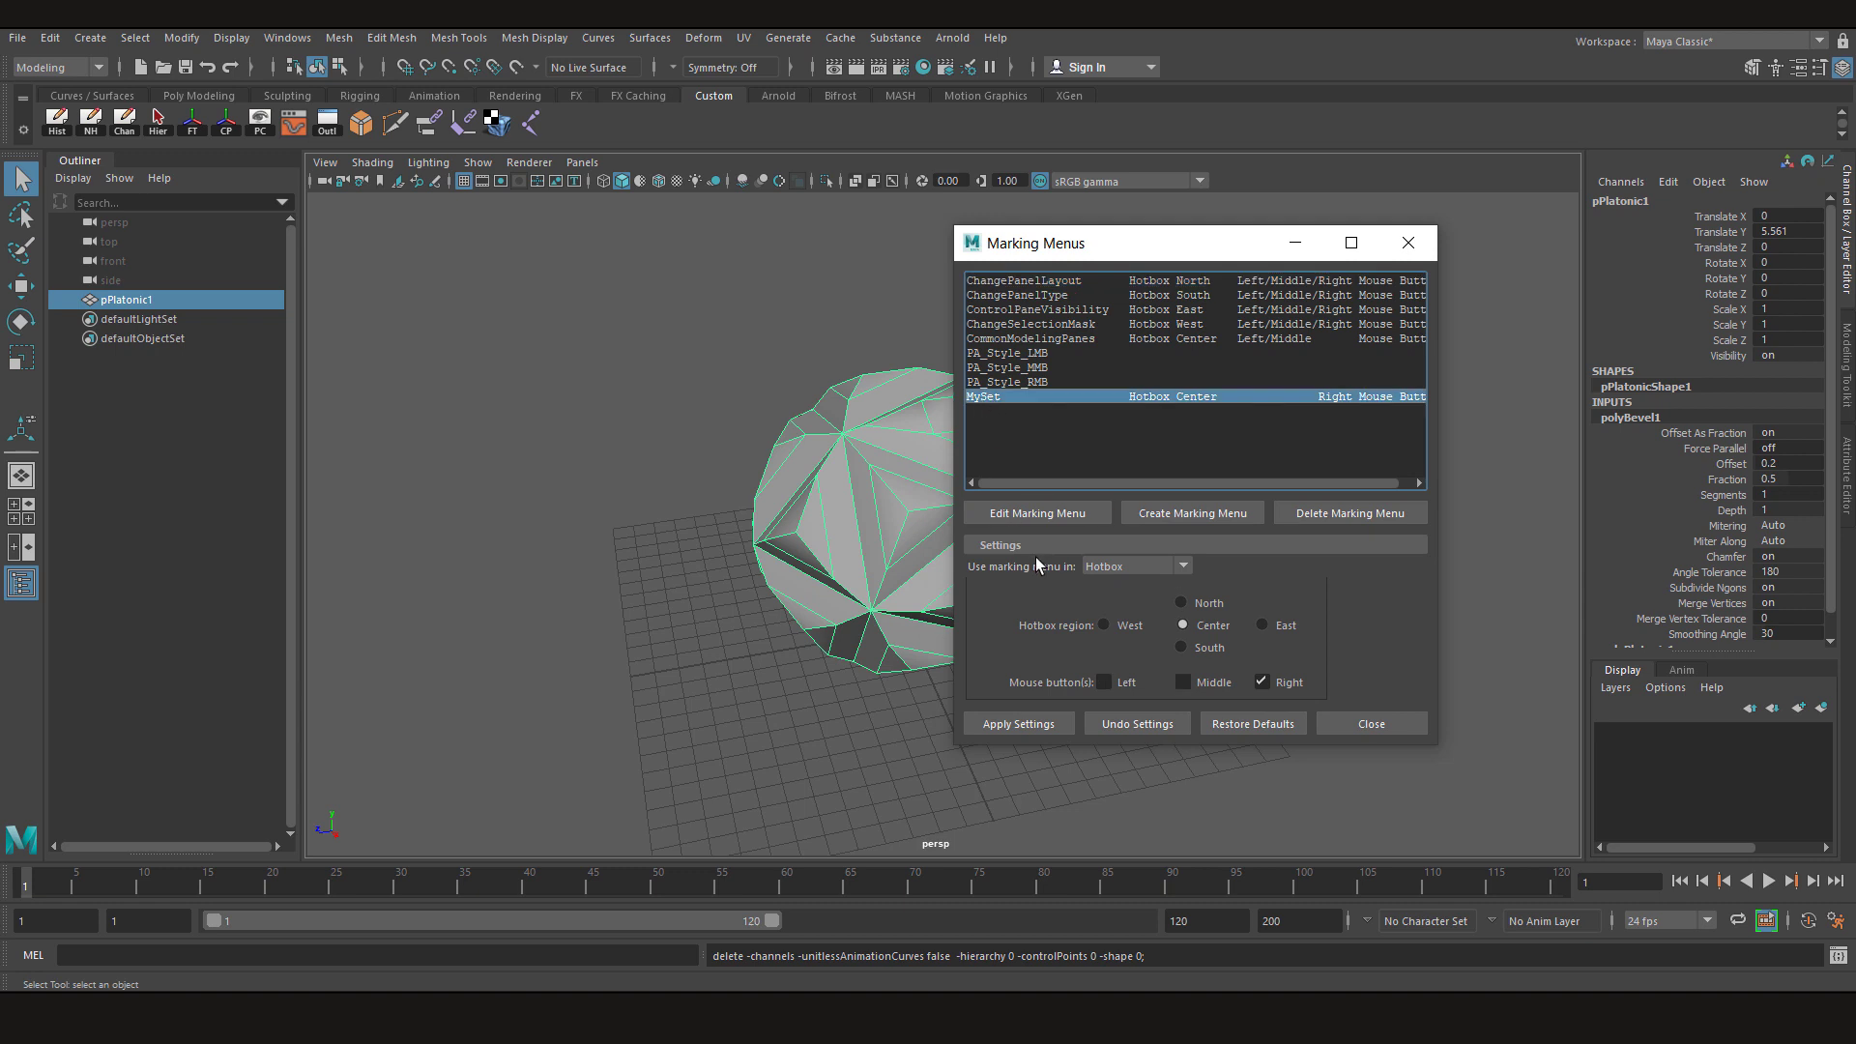
click(1321, 514)
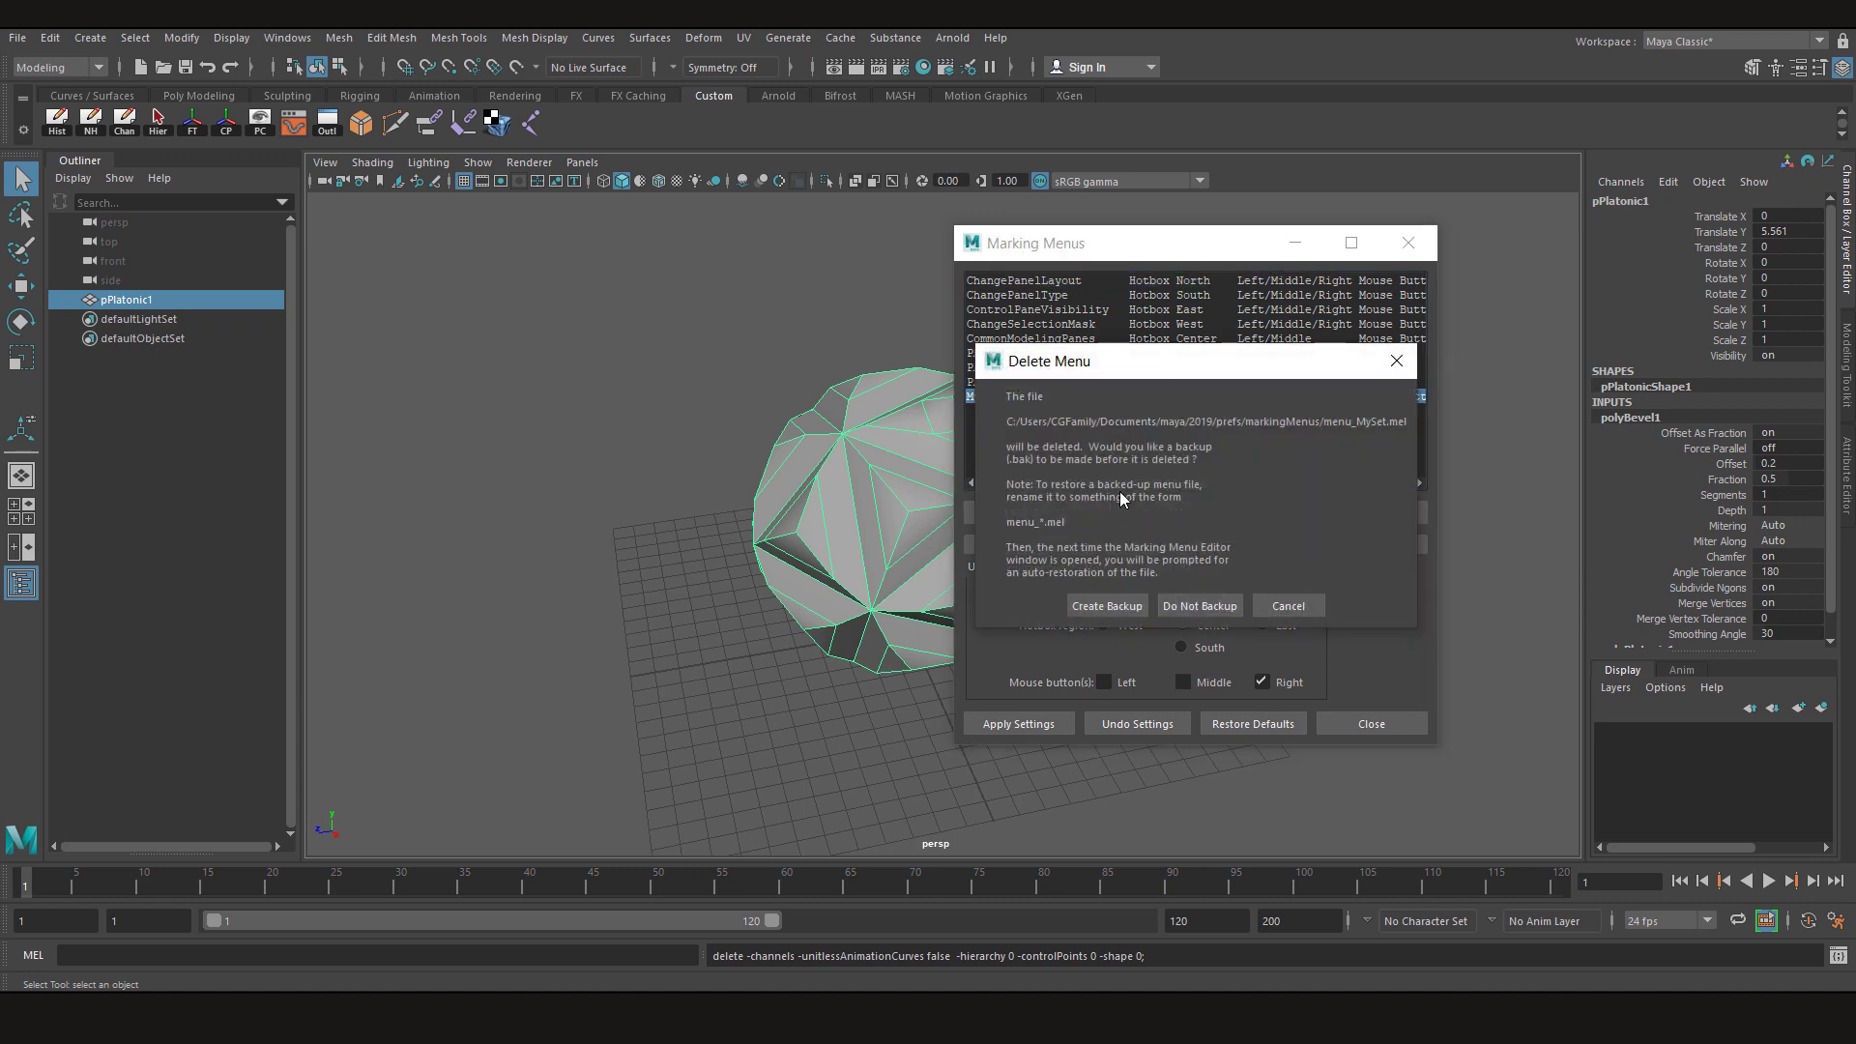
click(1184, 607)
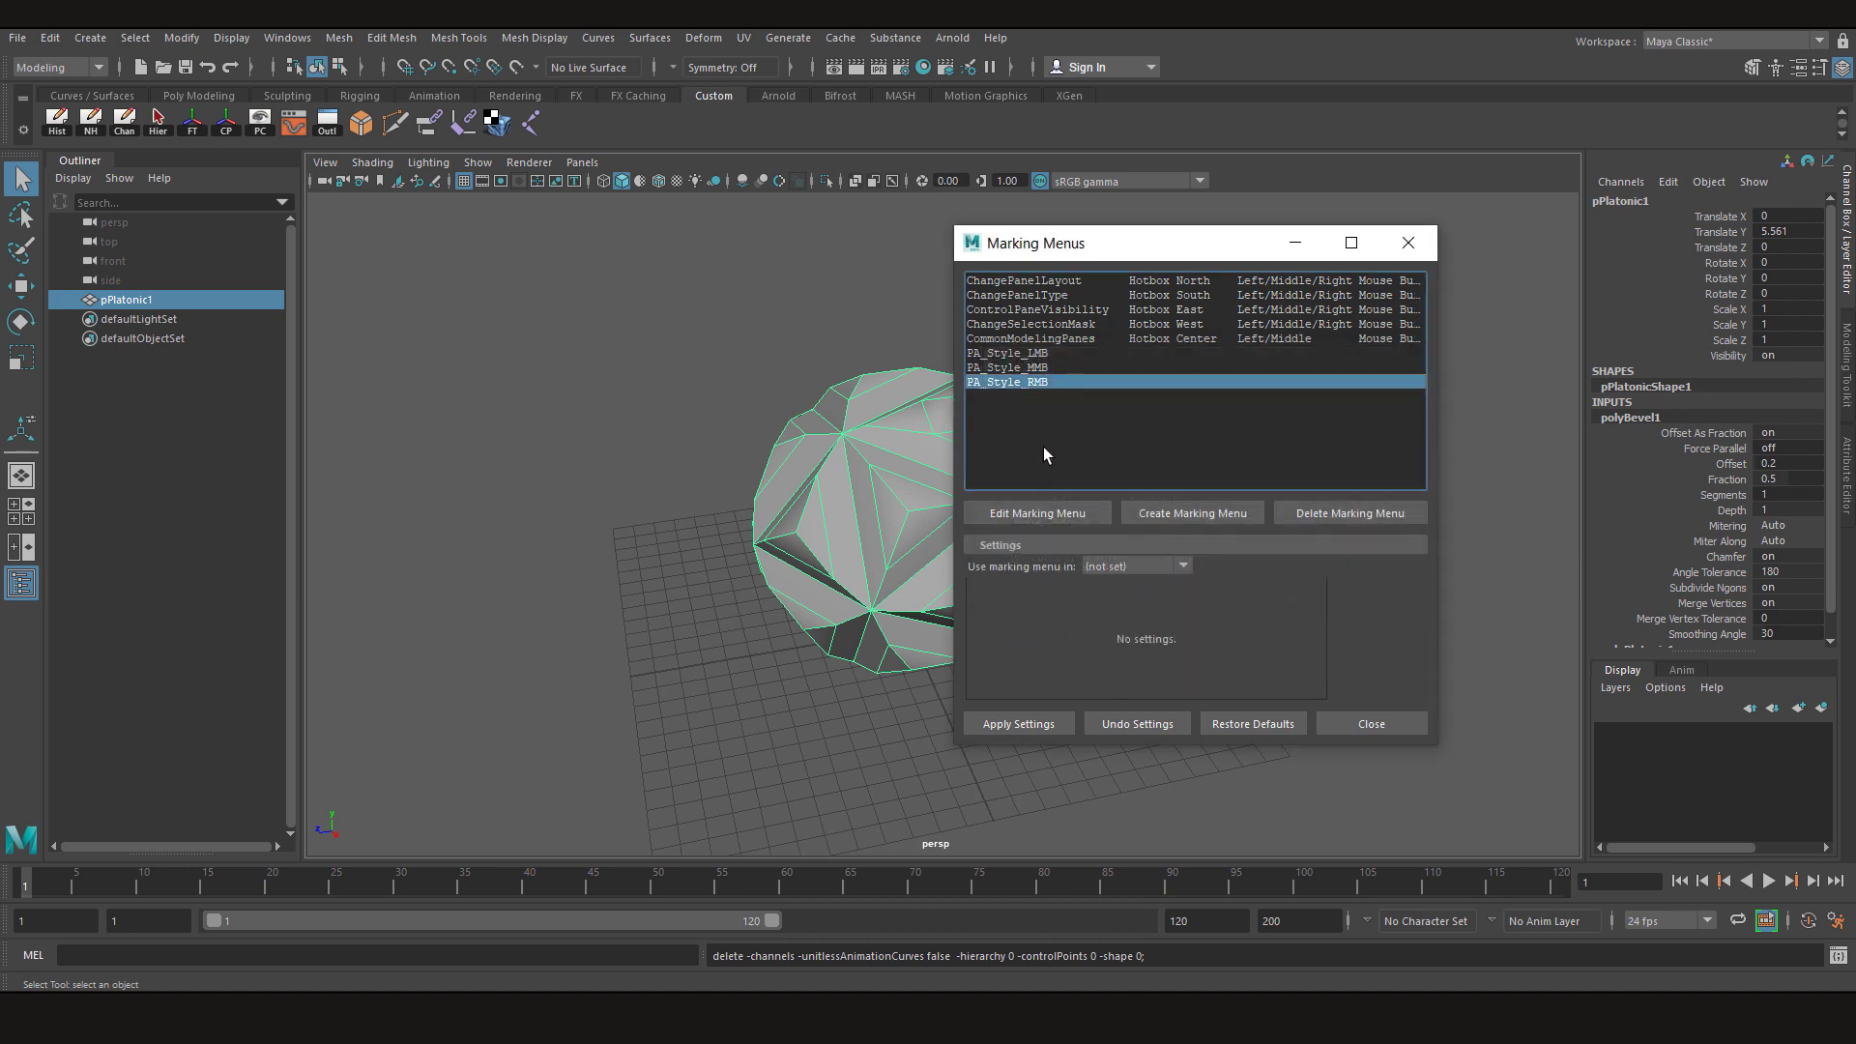
Open a new Create Marking Menu window and test the hotbox centre and west menus
click(1191, 509)
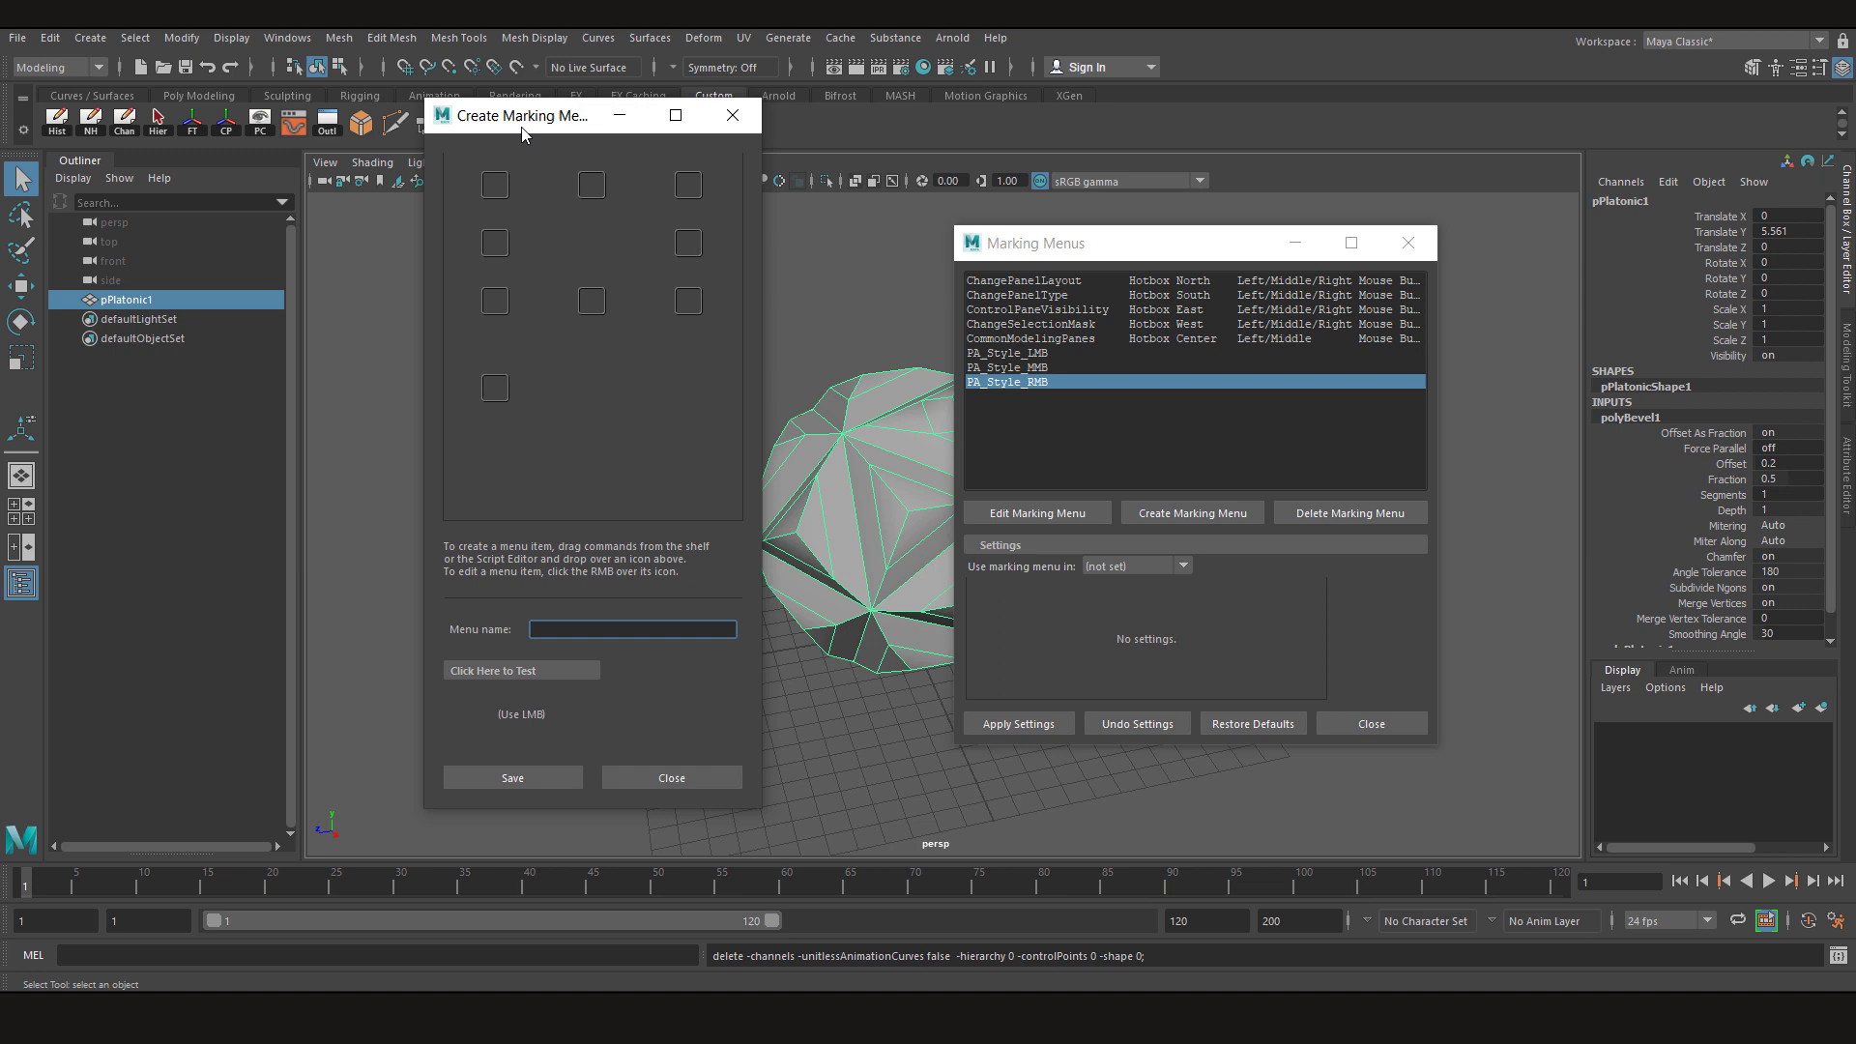
drag(522, 133, 751, 191)
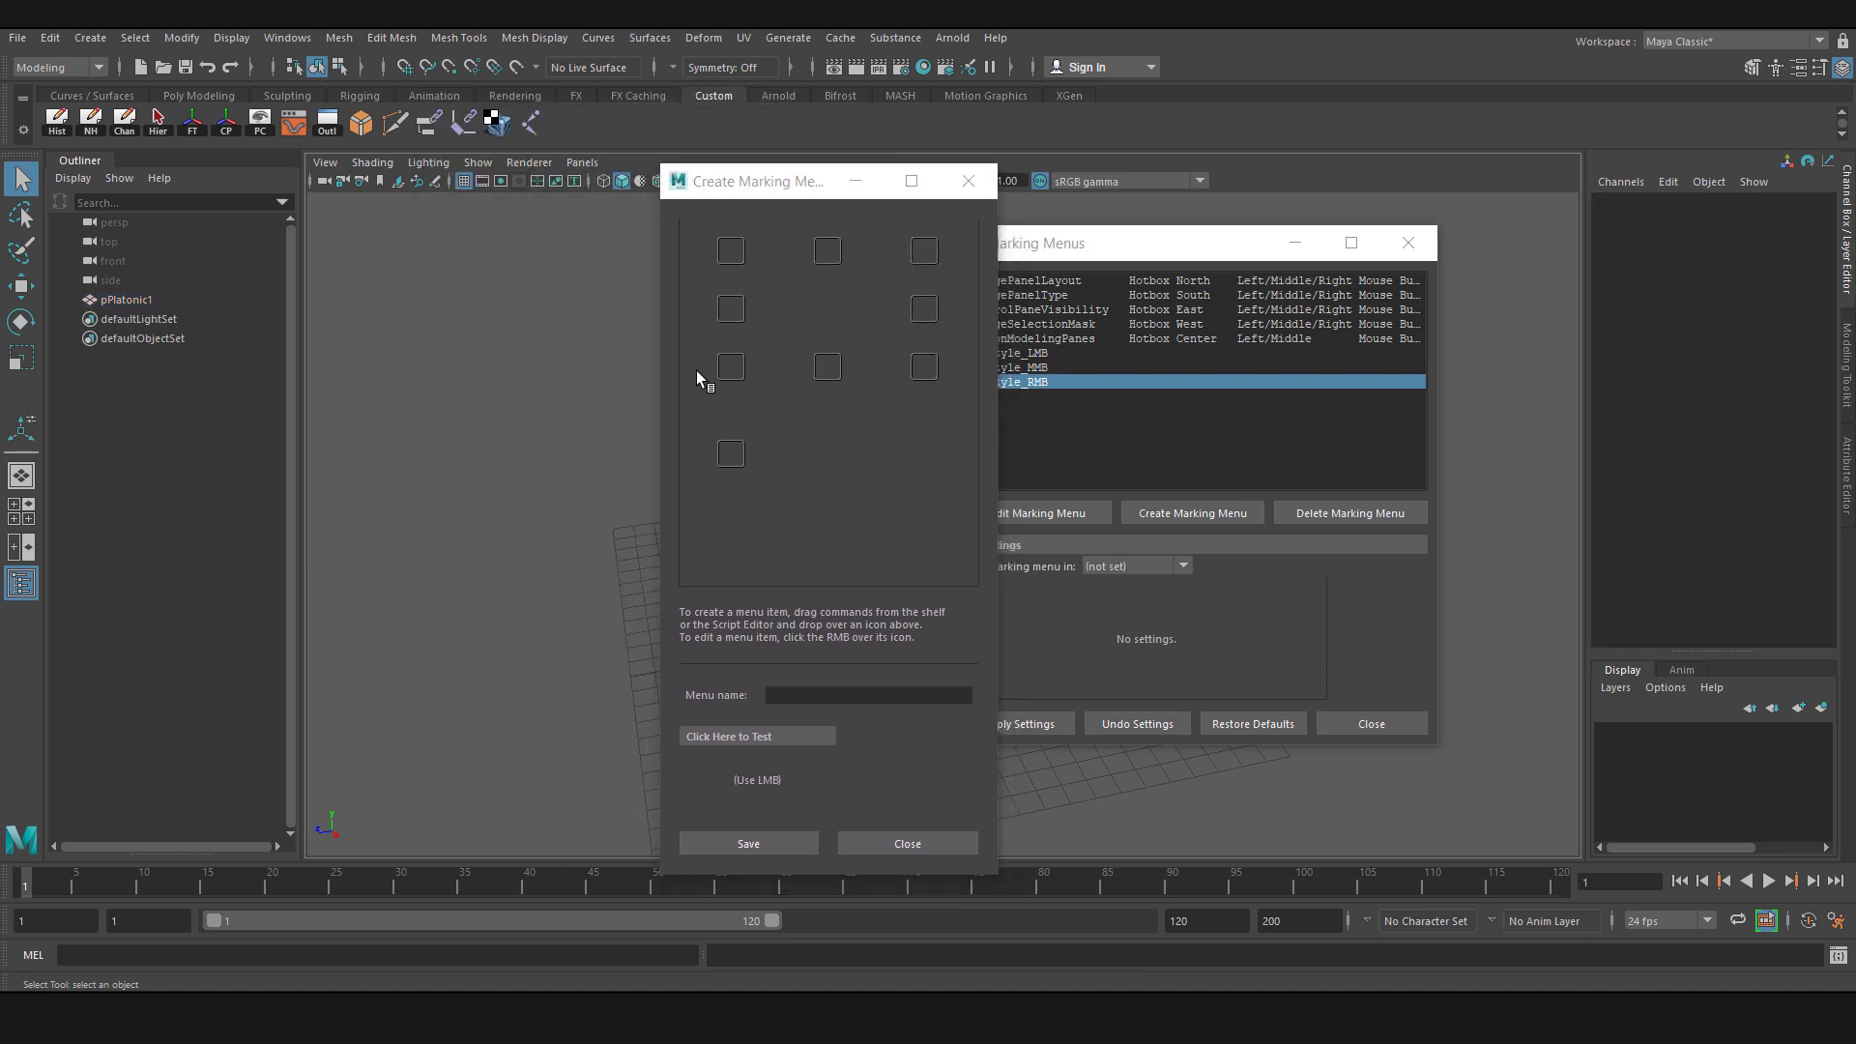
key(space)
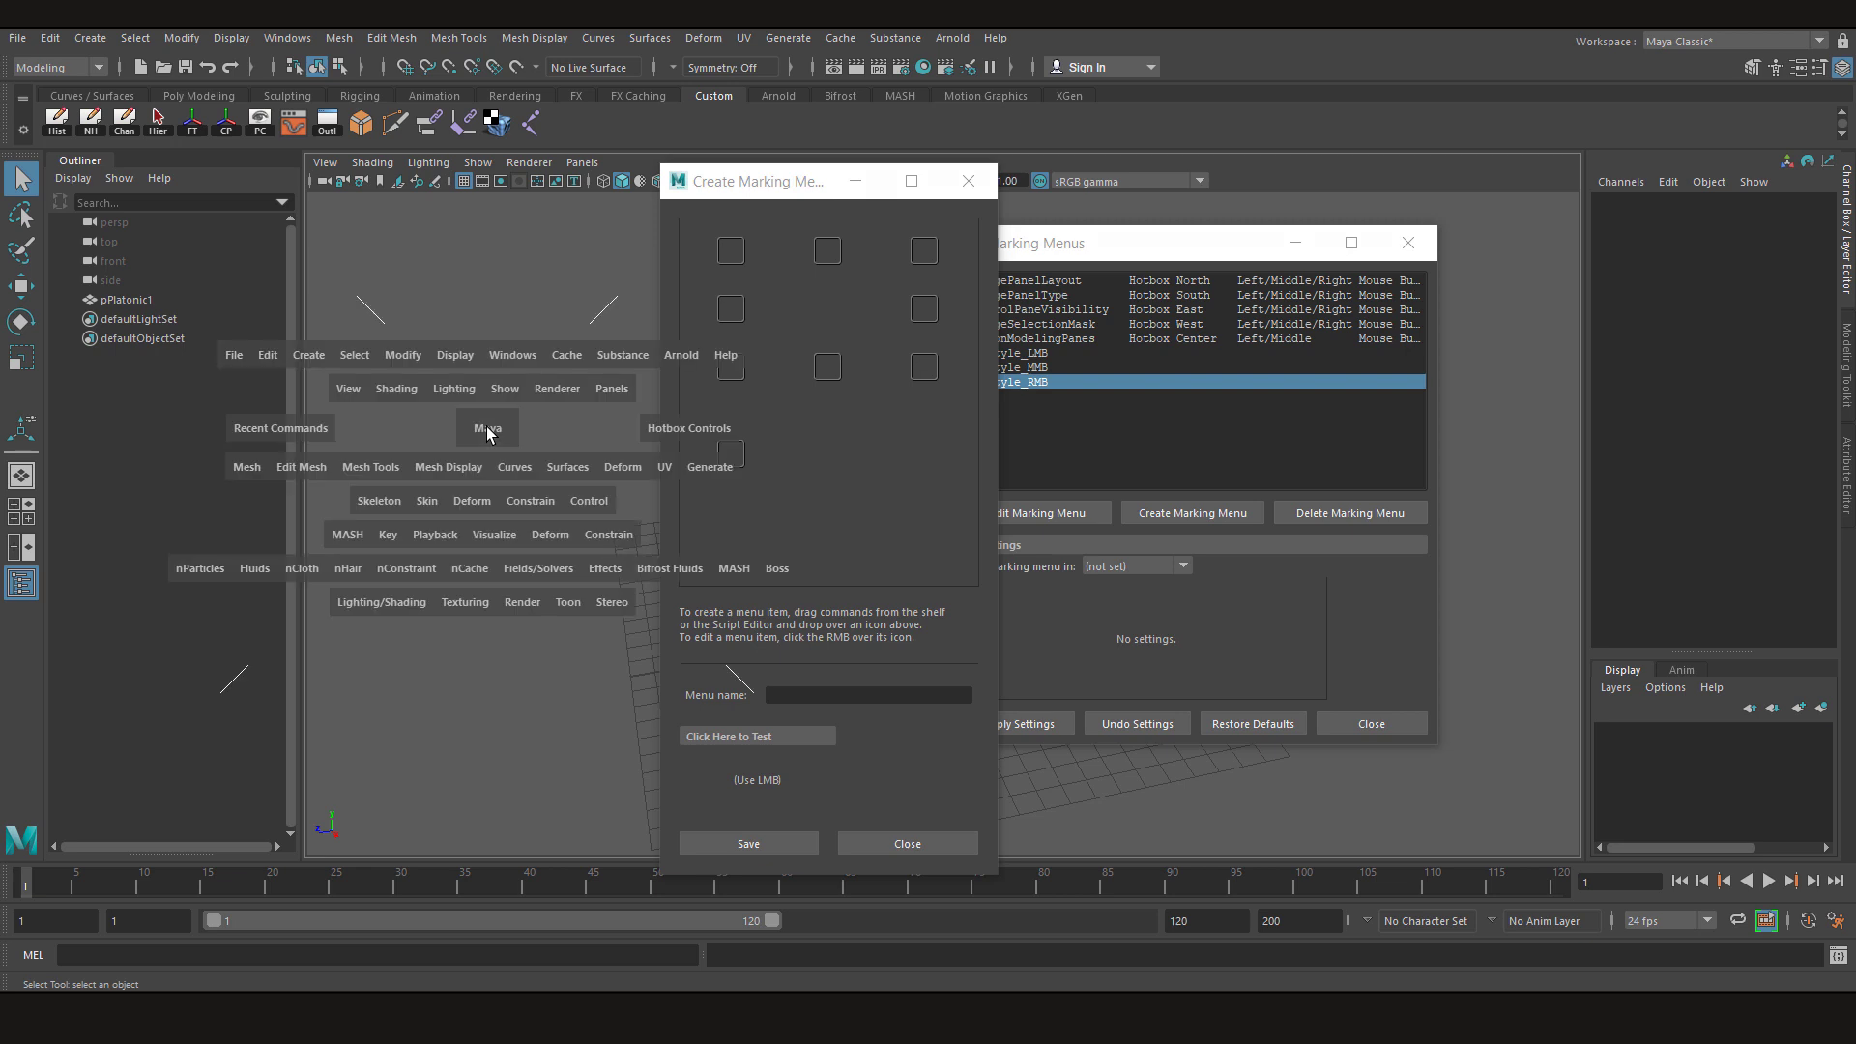
mouse_move(489, 427)
mouse_down()
mouse_move(406, 435)
mouse_move(560, 454)
mouse_move(426, 445)
mouse_move(440, 413)
mouse_move(486, 398)
mouse_move(491, 454)
mouse_move(462, 425)
mouse_up()
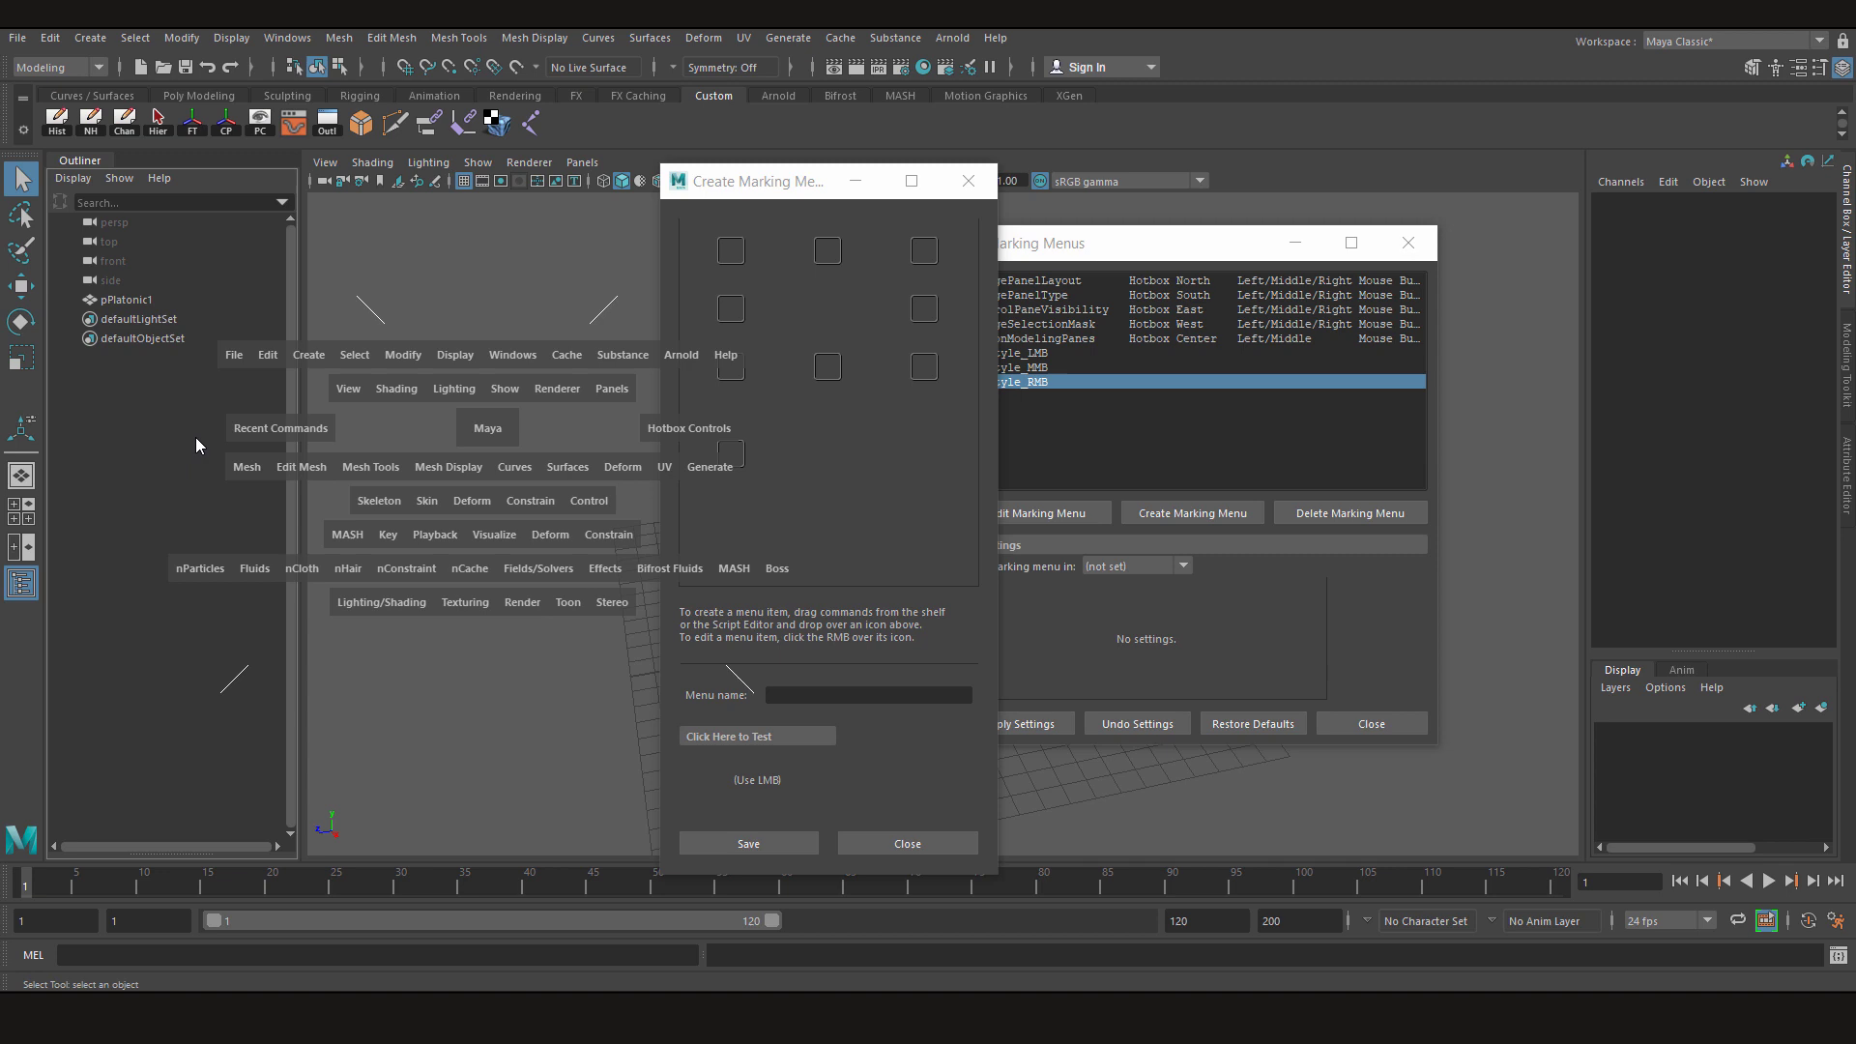
mouse_move(203, 438)
mouse_down()
mouse_move(179, 452)
mouse_move(205, 406)
mouse_move(233, 451)
mouse_up()
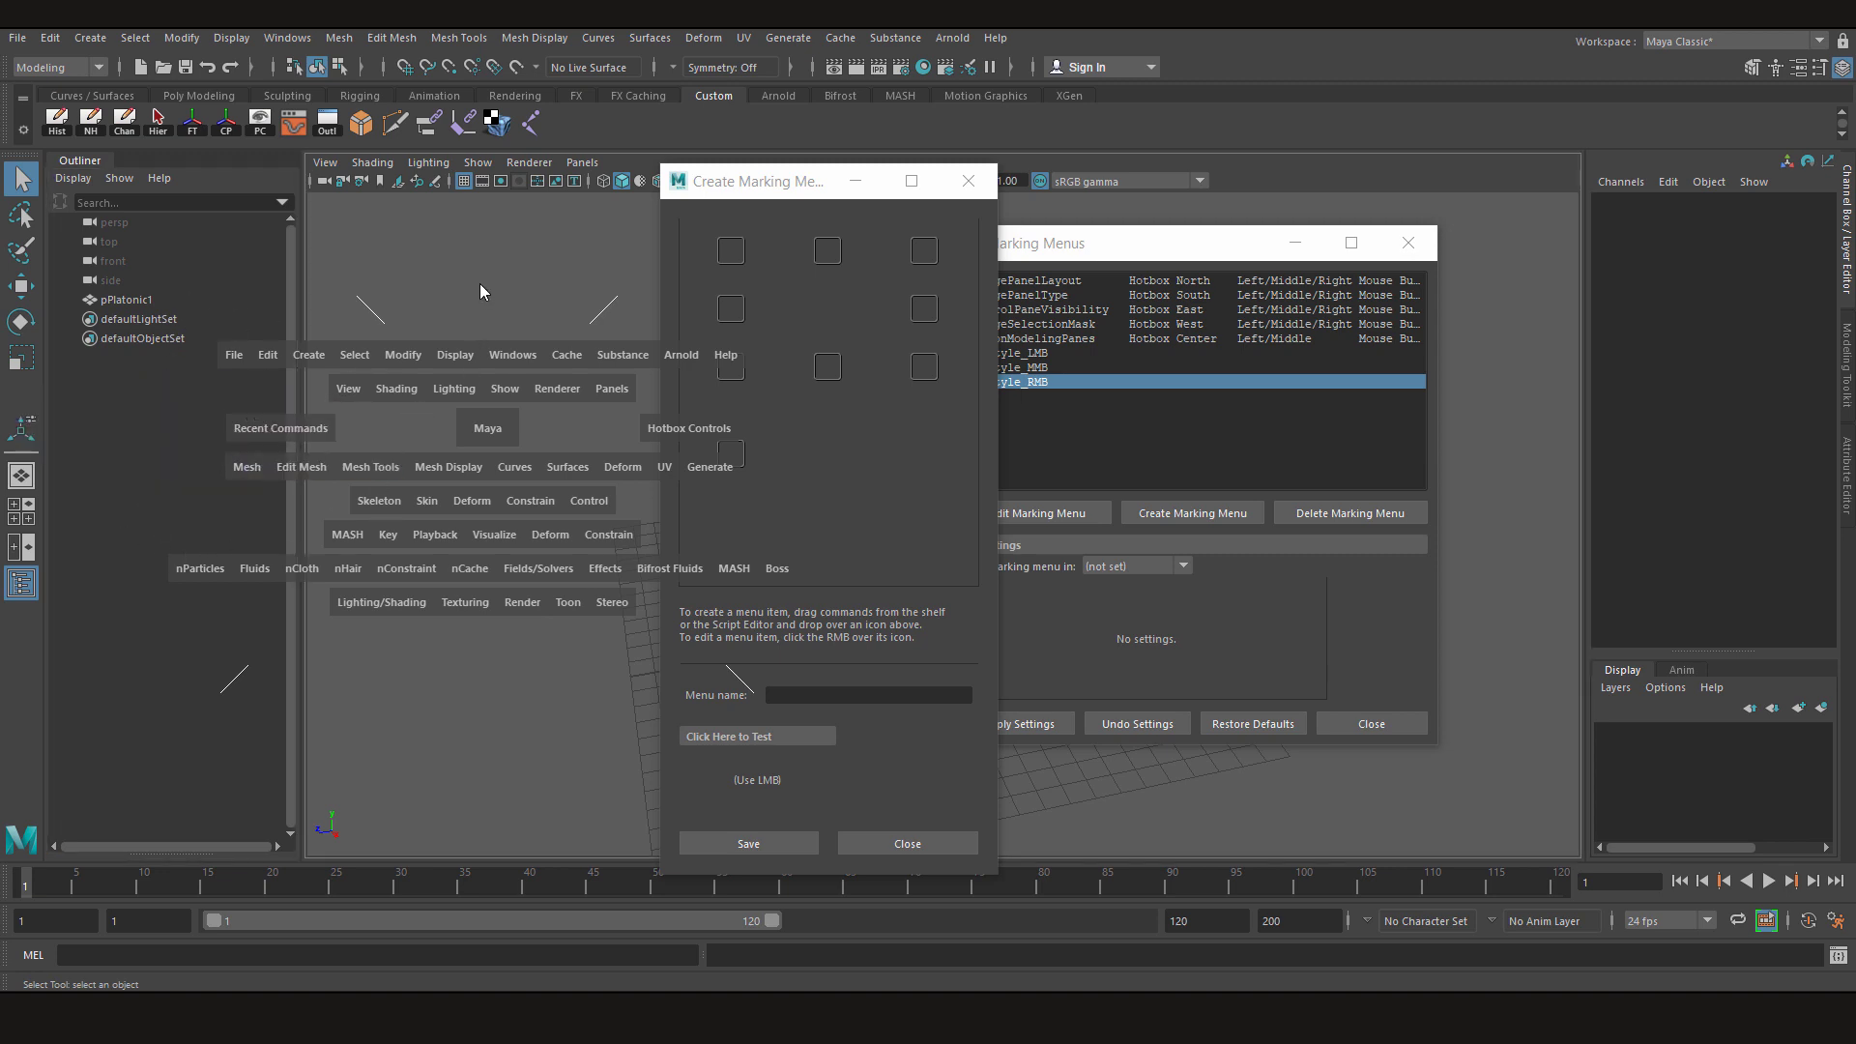
Test the north, east and south hotbox menus, then move the Create Marking Menu window right
drag(463, 232, 466, 238)
drag(837, 450, 848, 466)
drag(469, 721, 467, 726)
click(507, 253)
click(507, 253)
key(space)
drag(735, 181, 1545, 219)
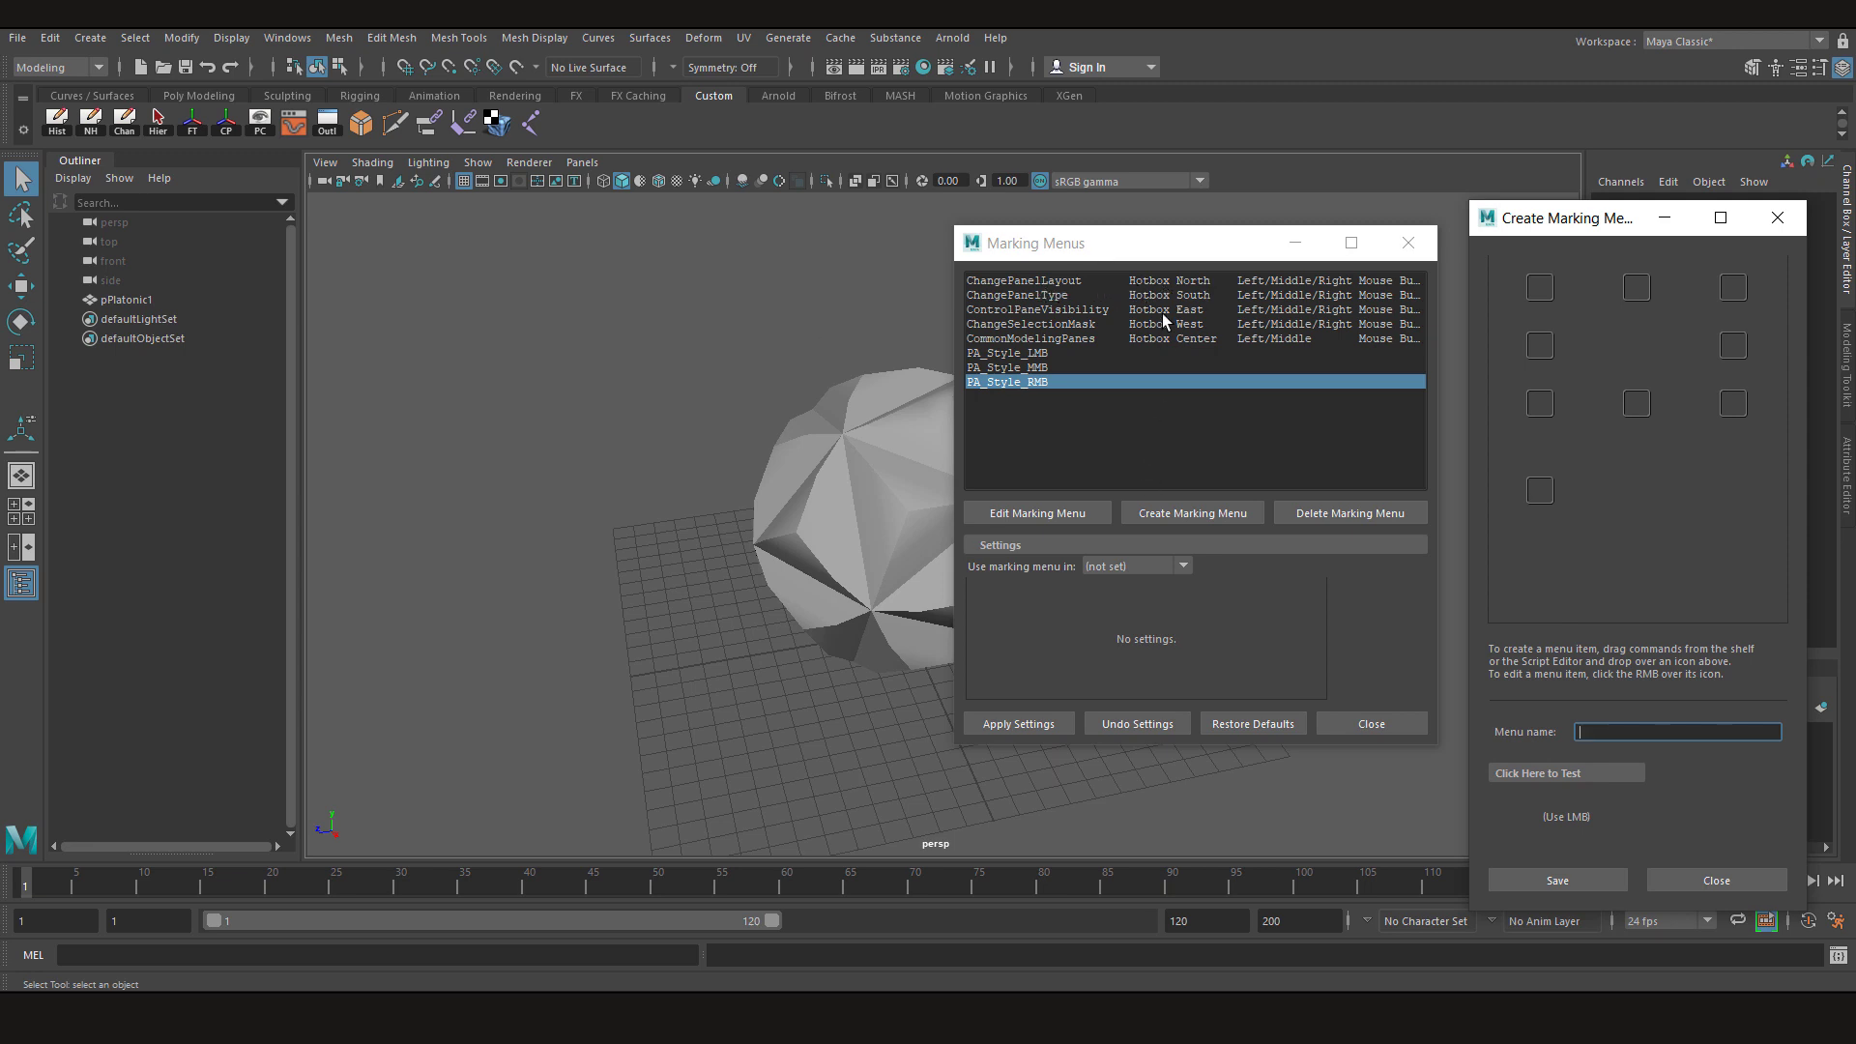
Set 'Use marking menu in' to Hotbox and test the north-zone panel layout menu
click(1118, 570)
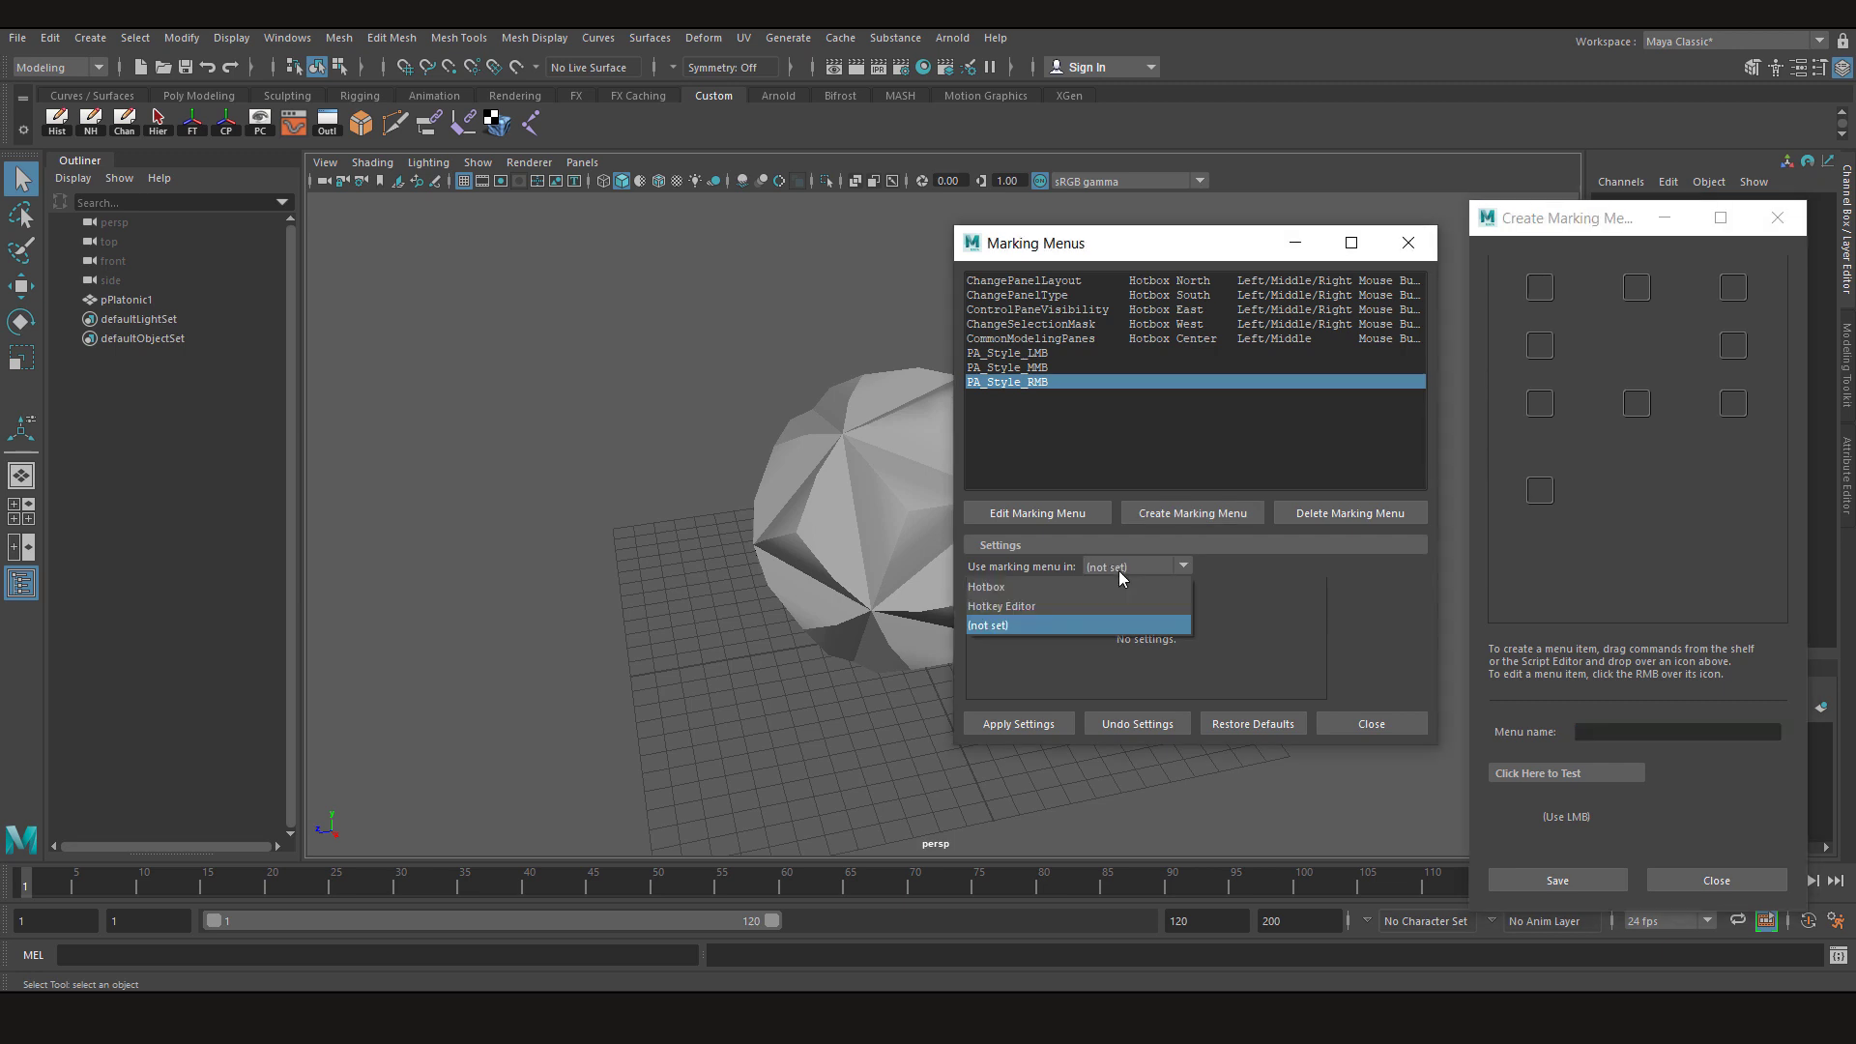
click(1056, 599)
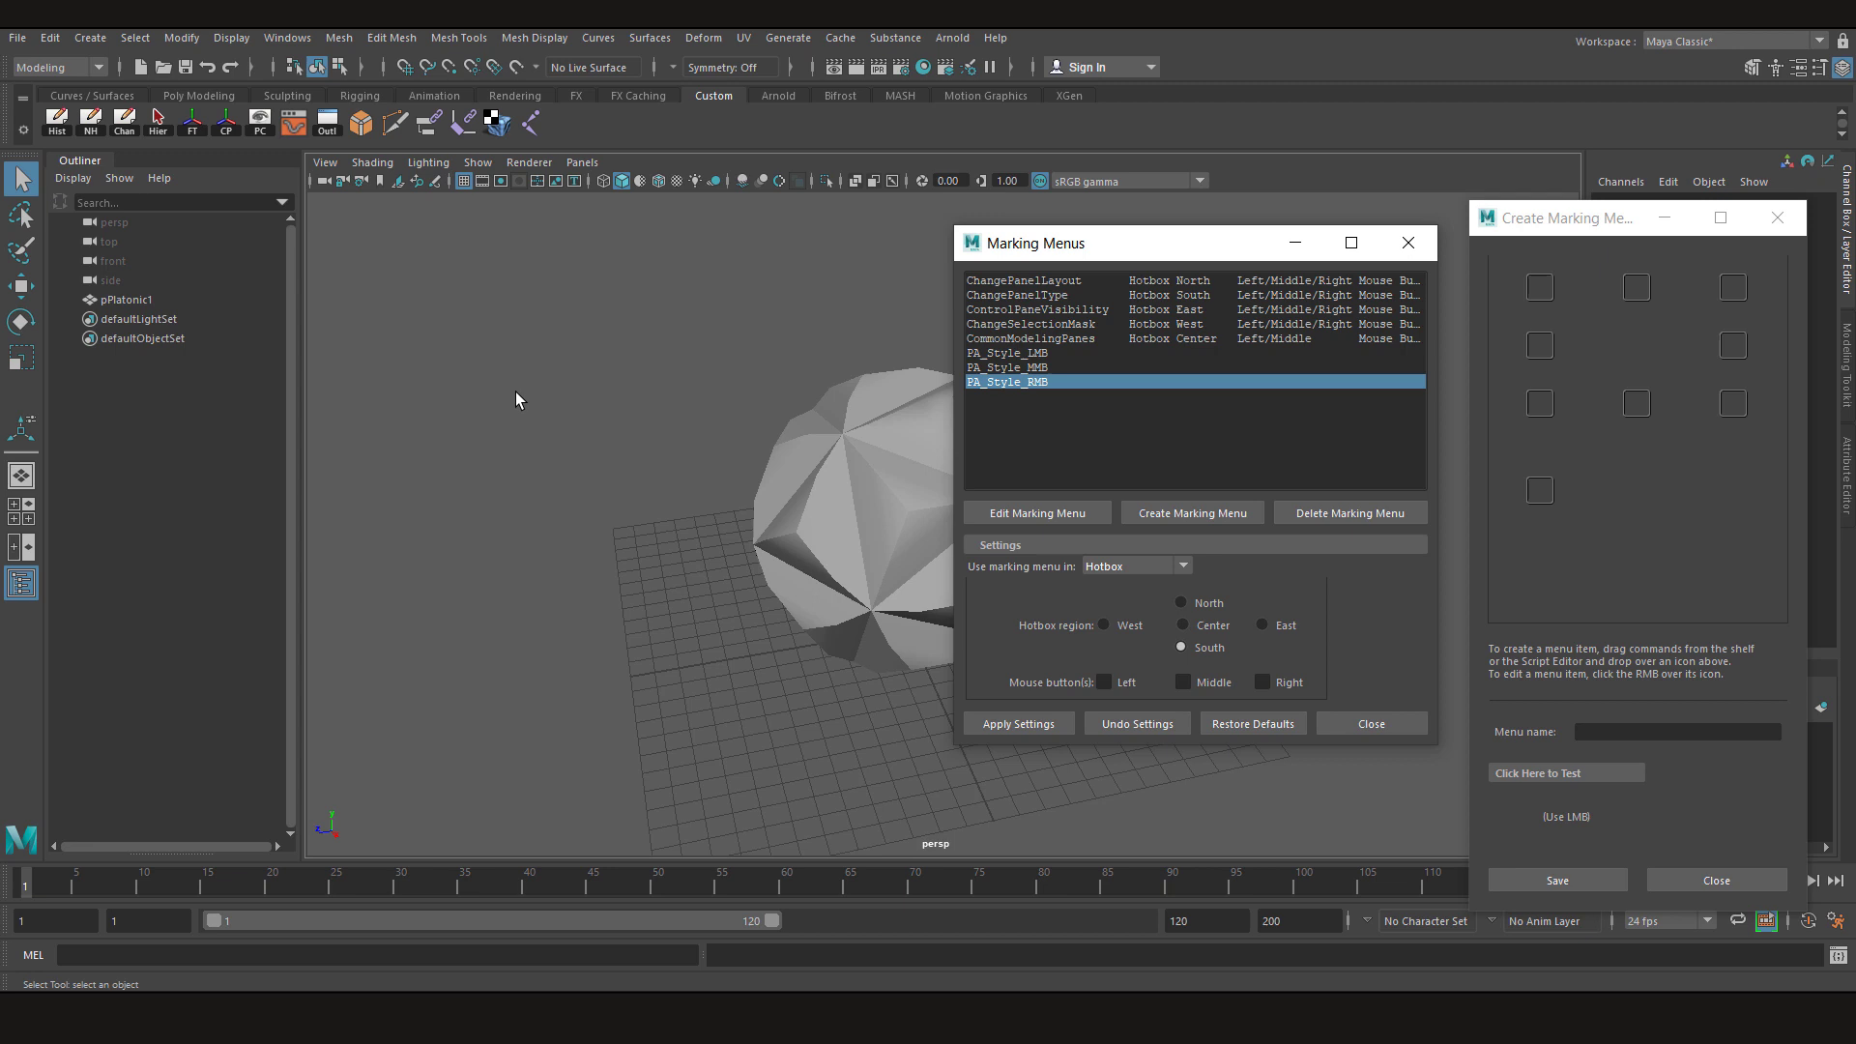
key(space)
key(space)
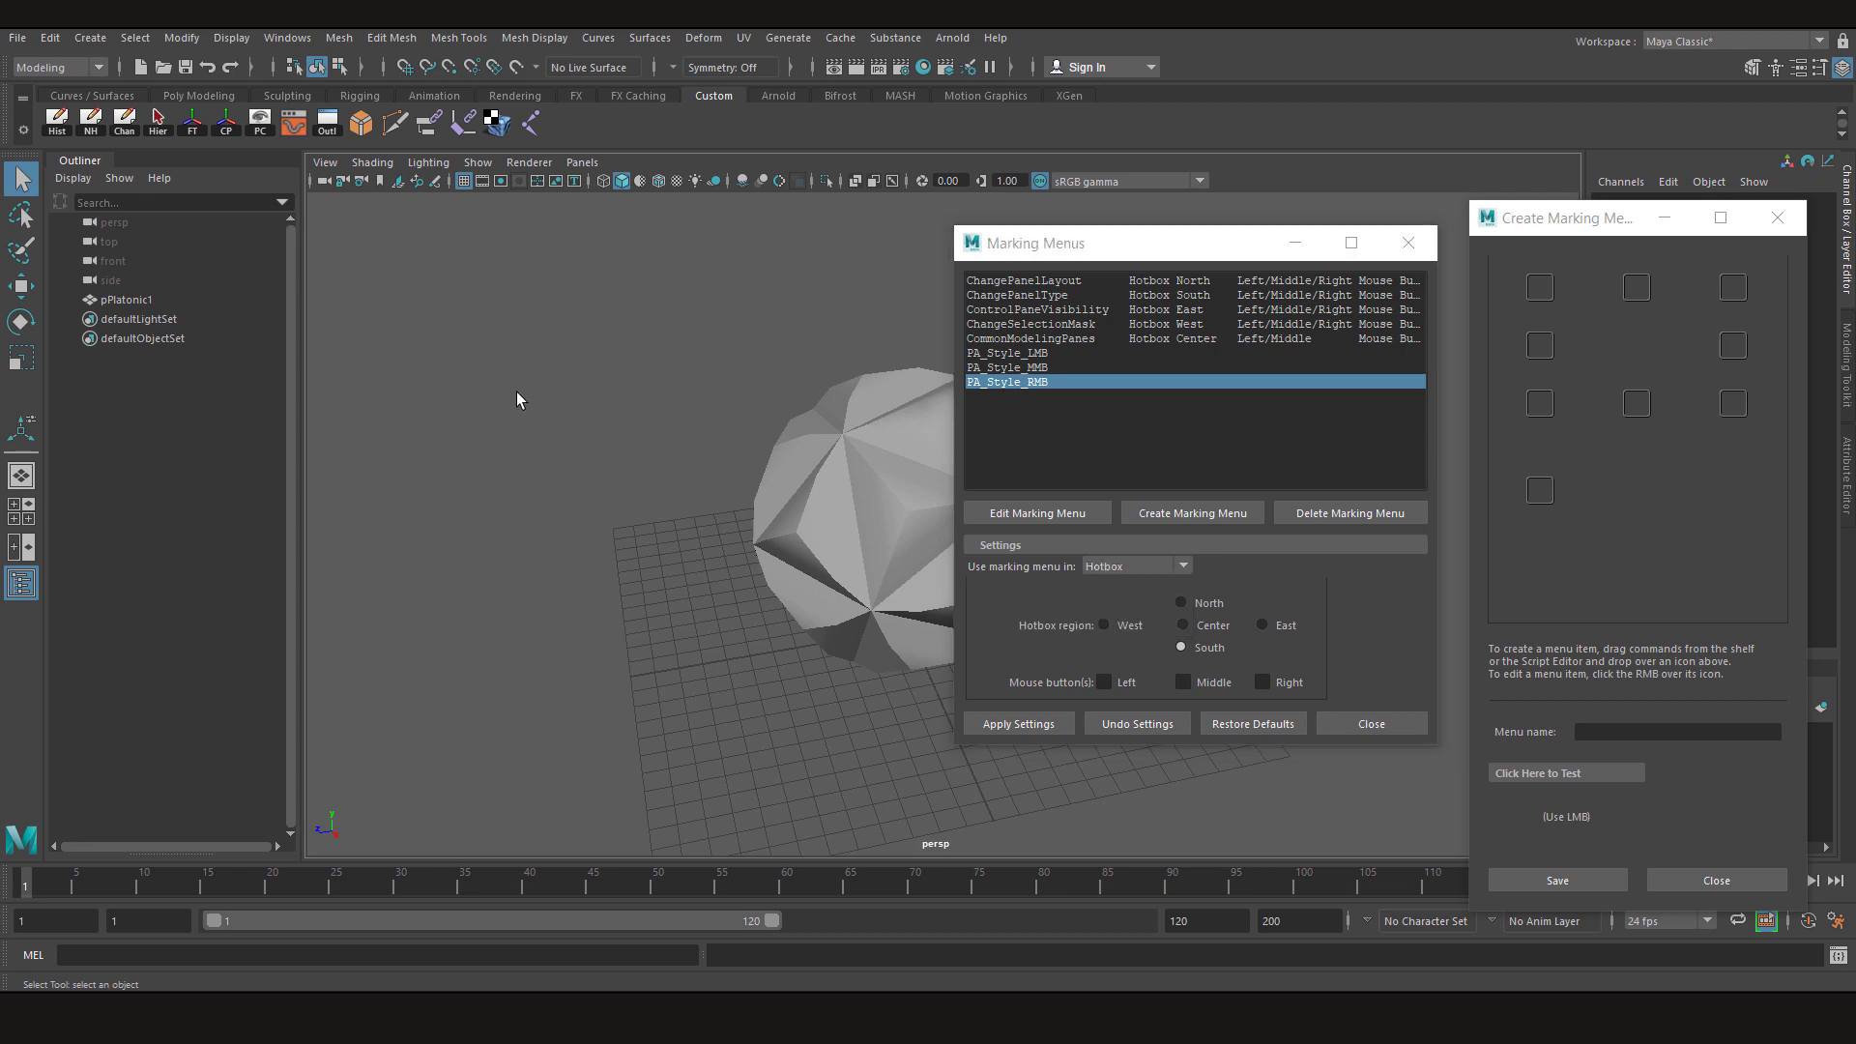
key(space)
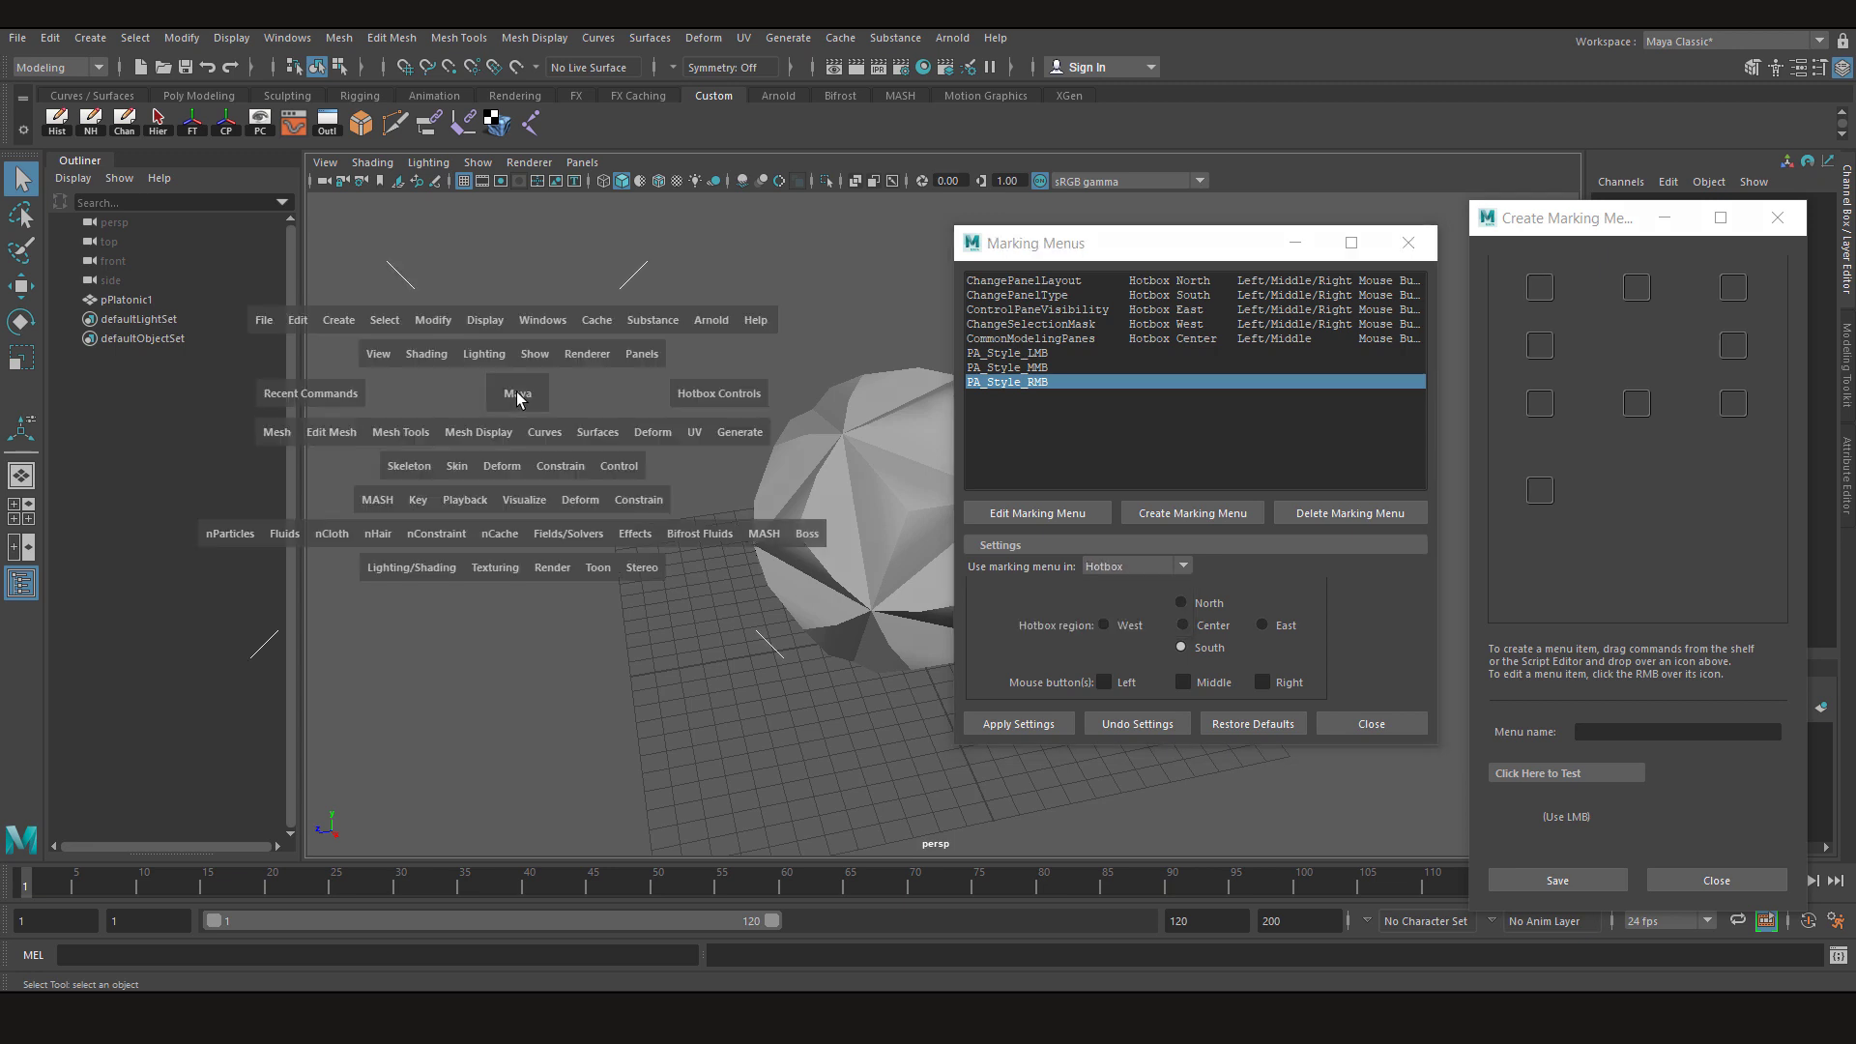
click(536, 222)
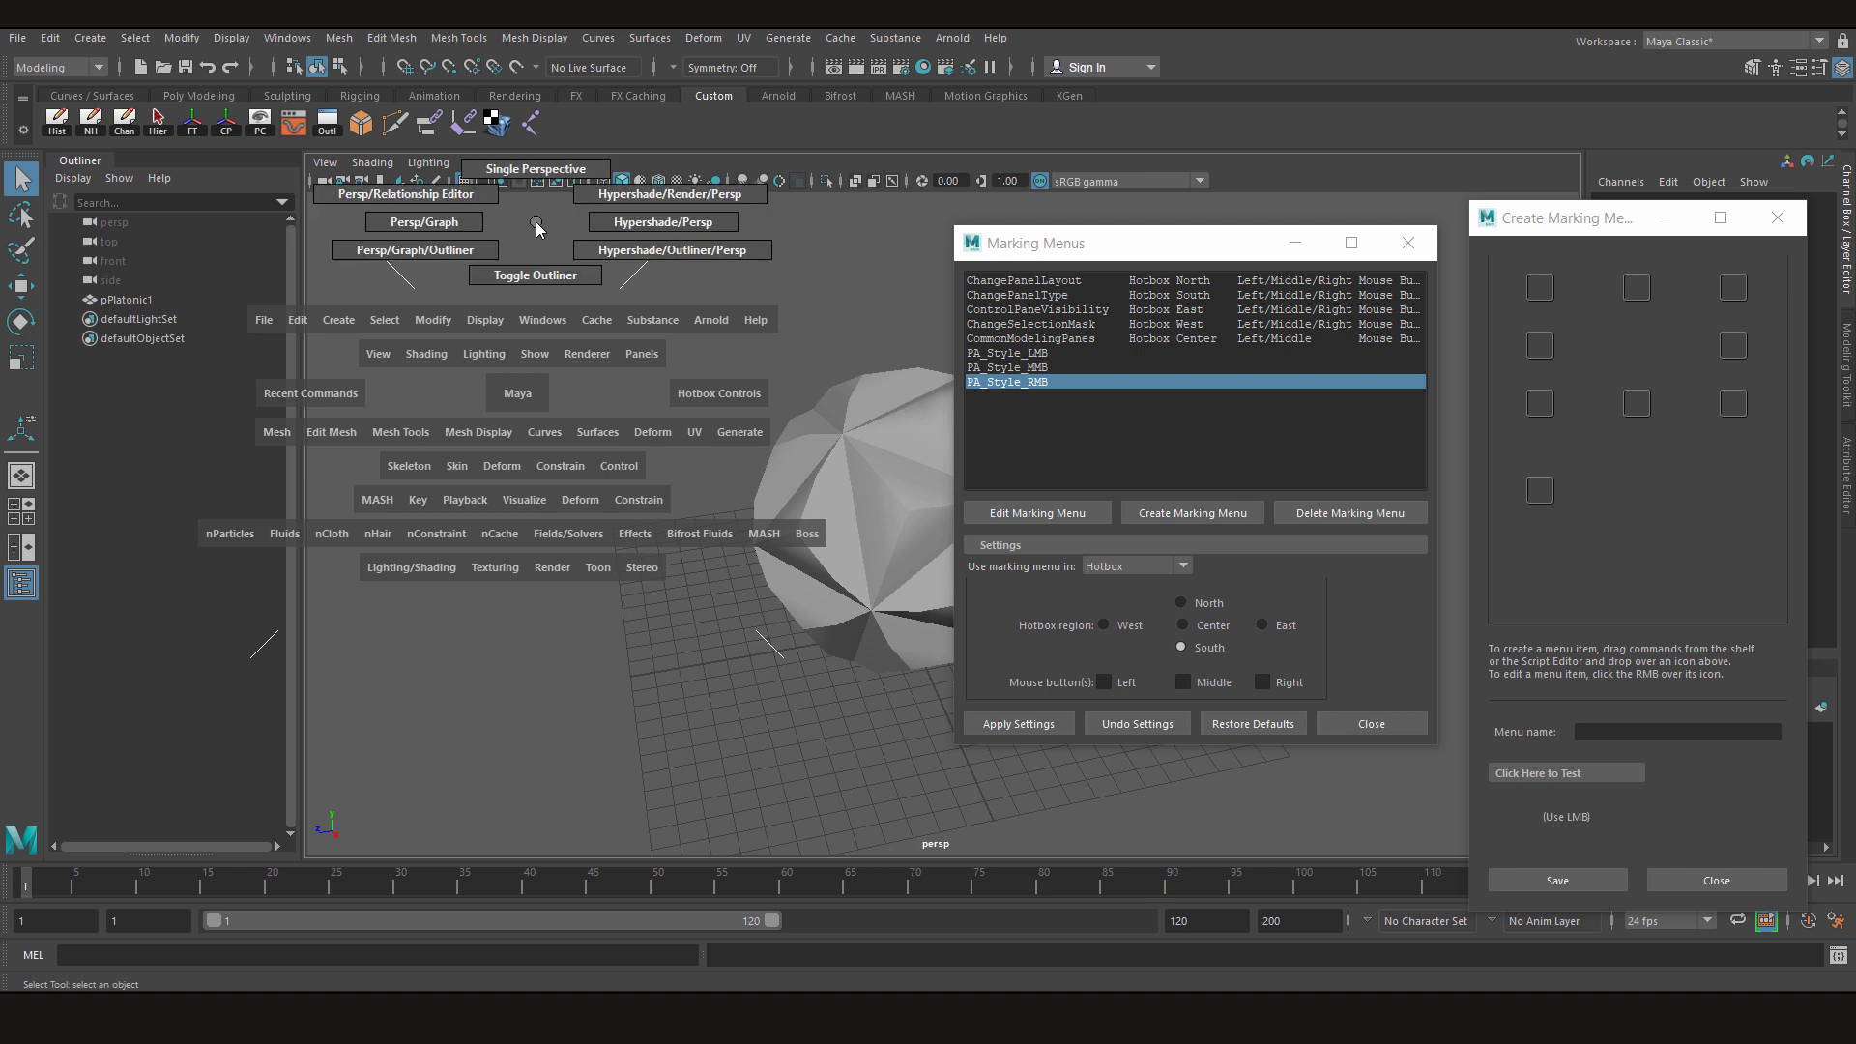
click(537, 223)
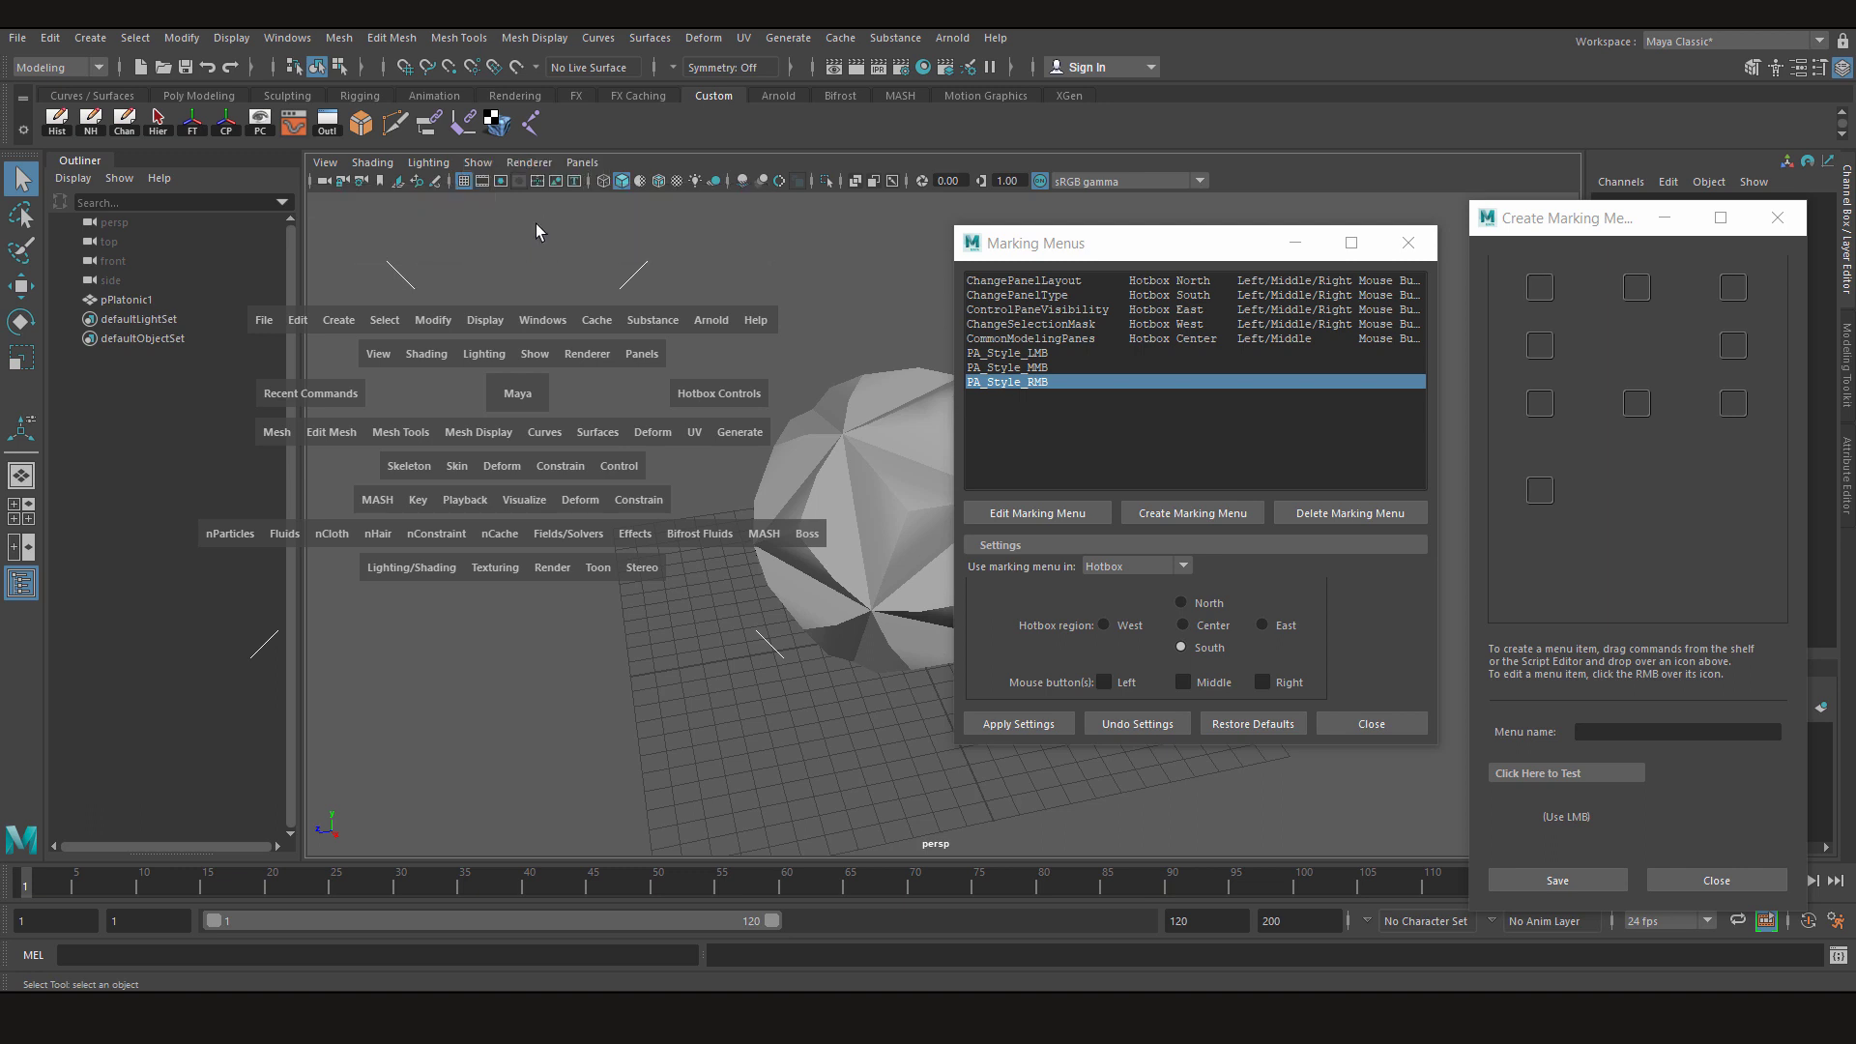
Recheck the Hotbox setting and test the hotbox North and Center regions
drag(1275, 243, 1217, 223)
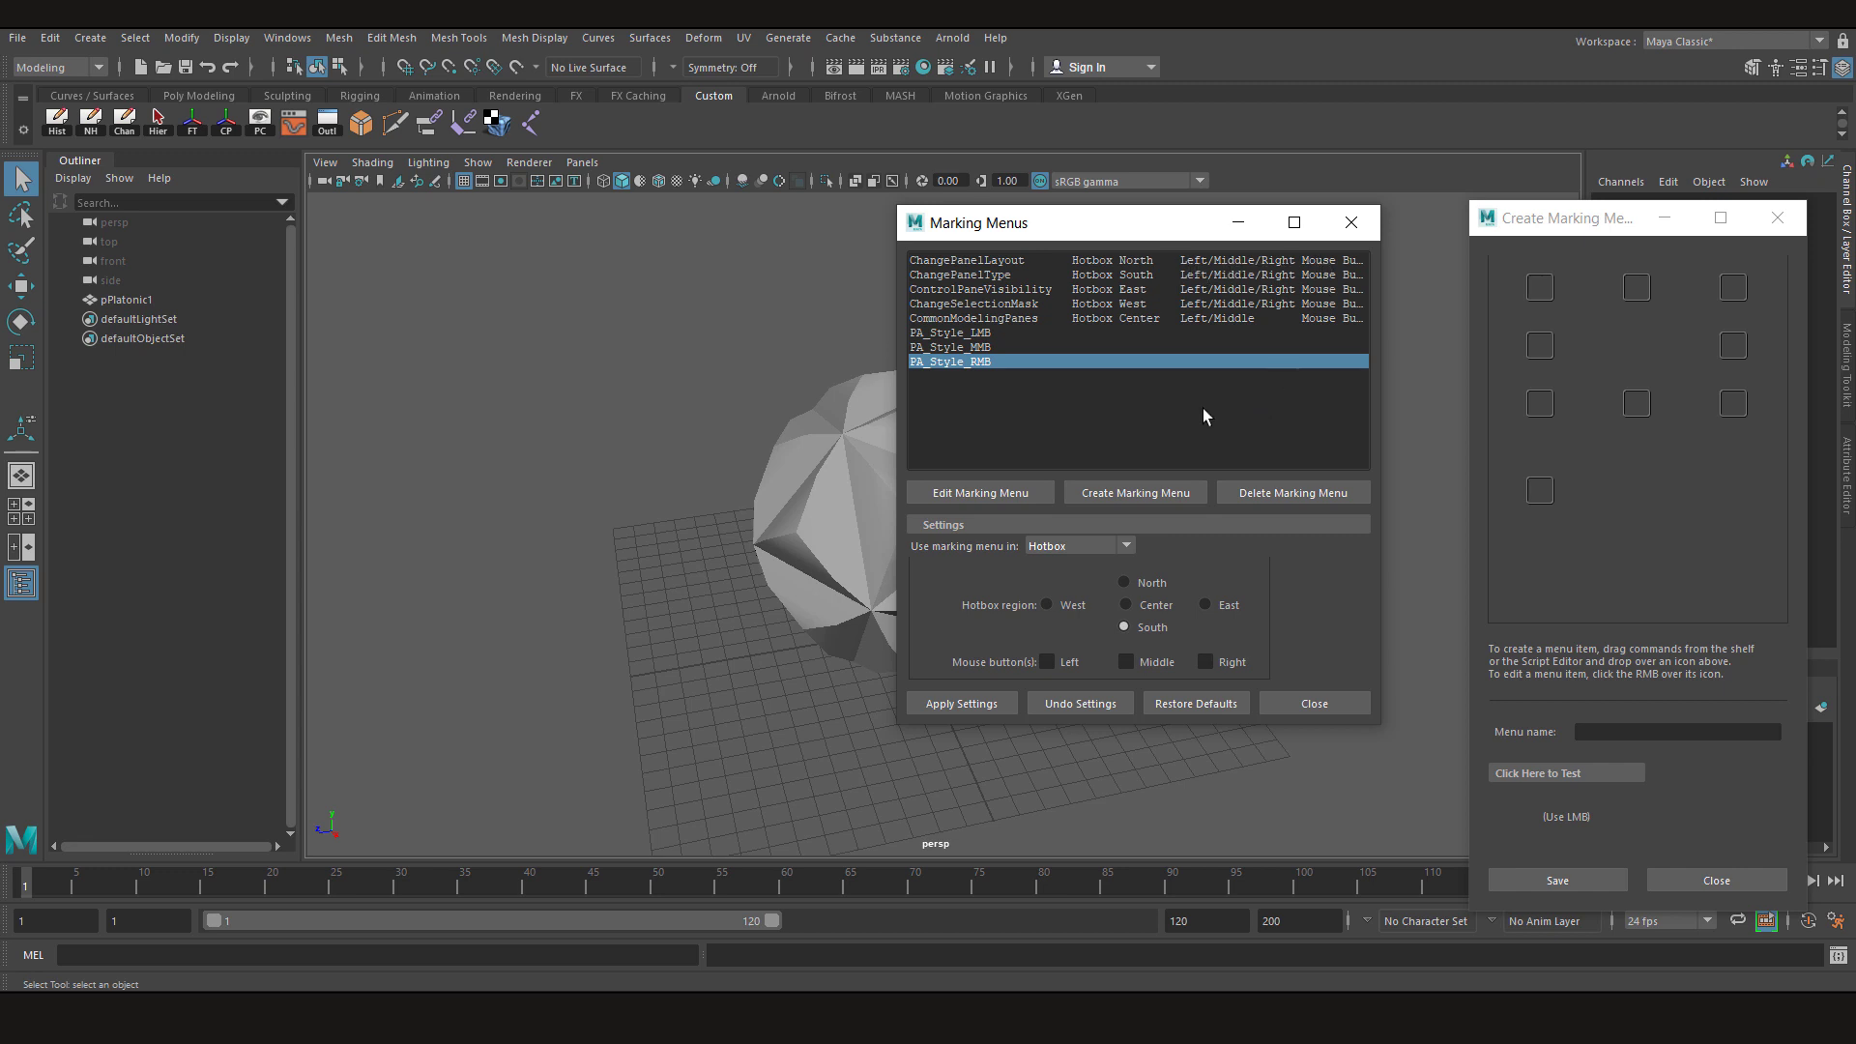
click(1078, 547)
key(space)
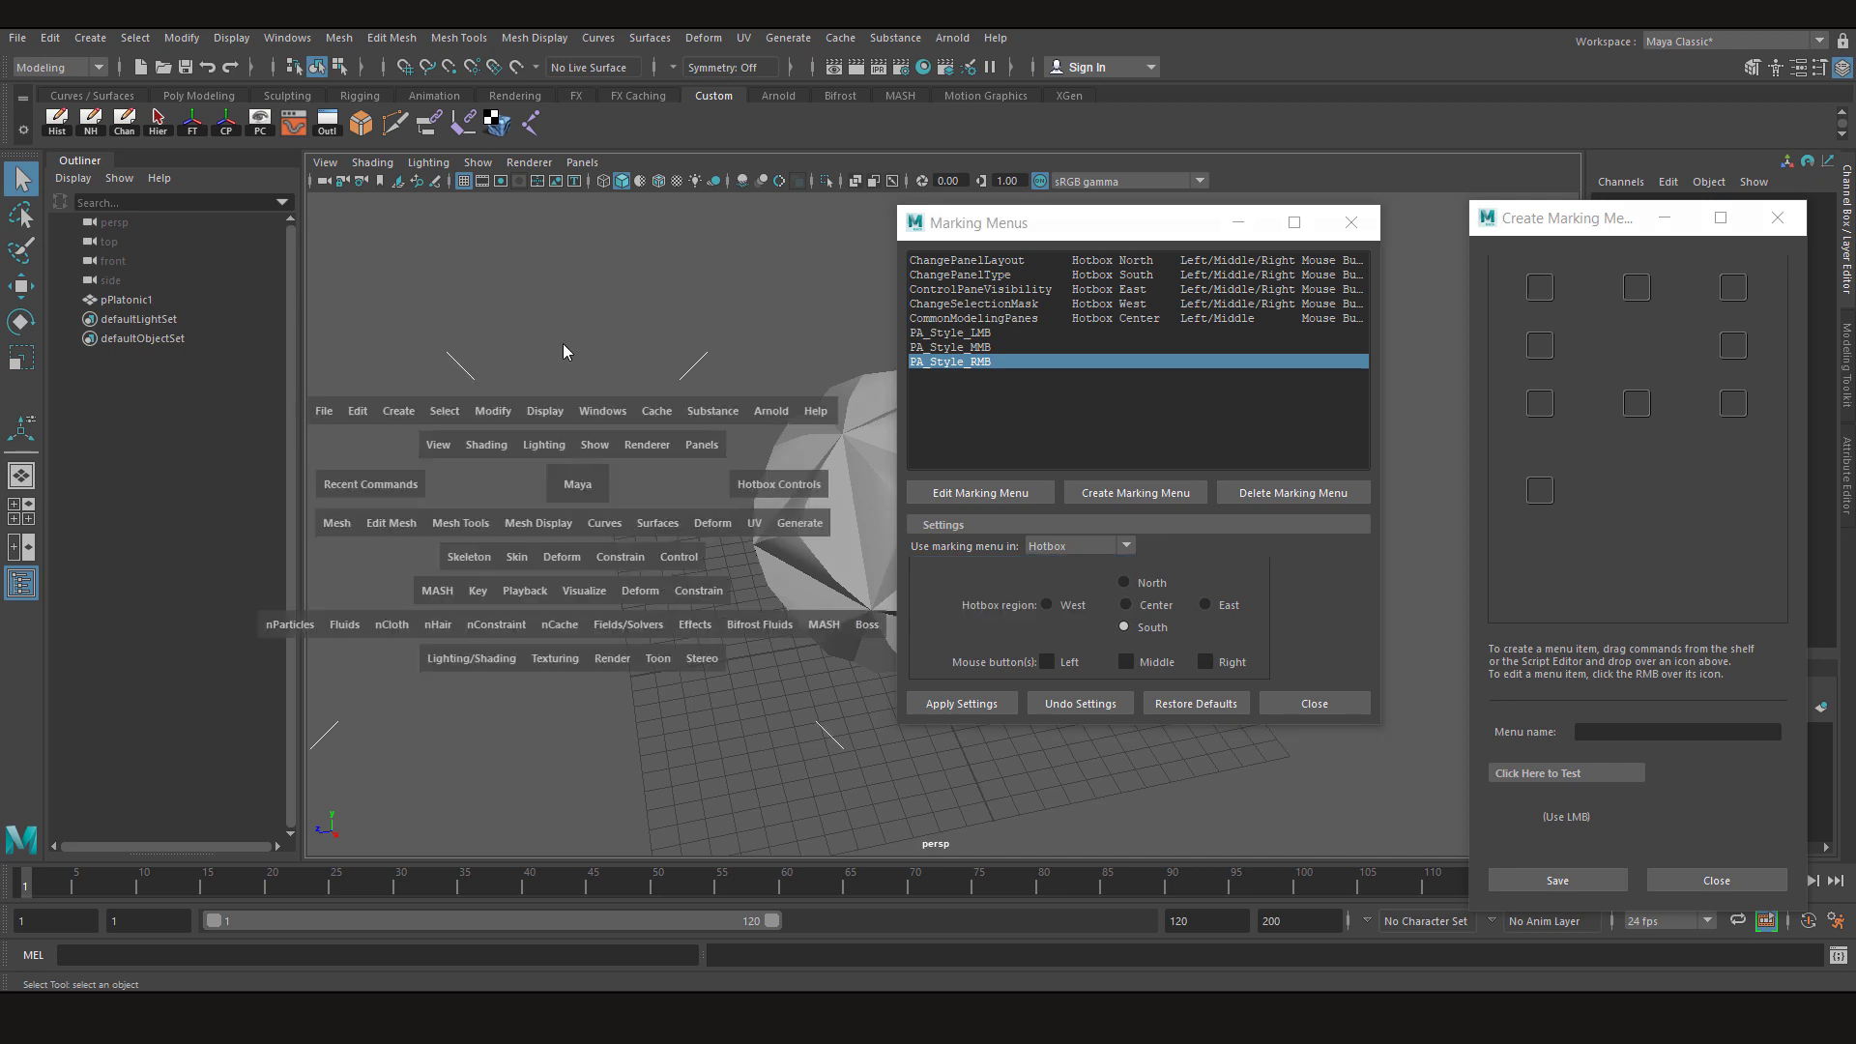
click(561, 311)
click(572, 490)
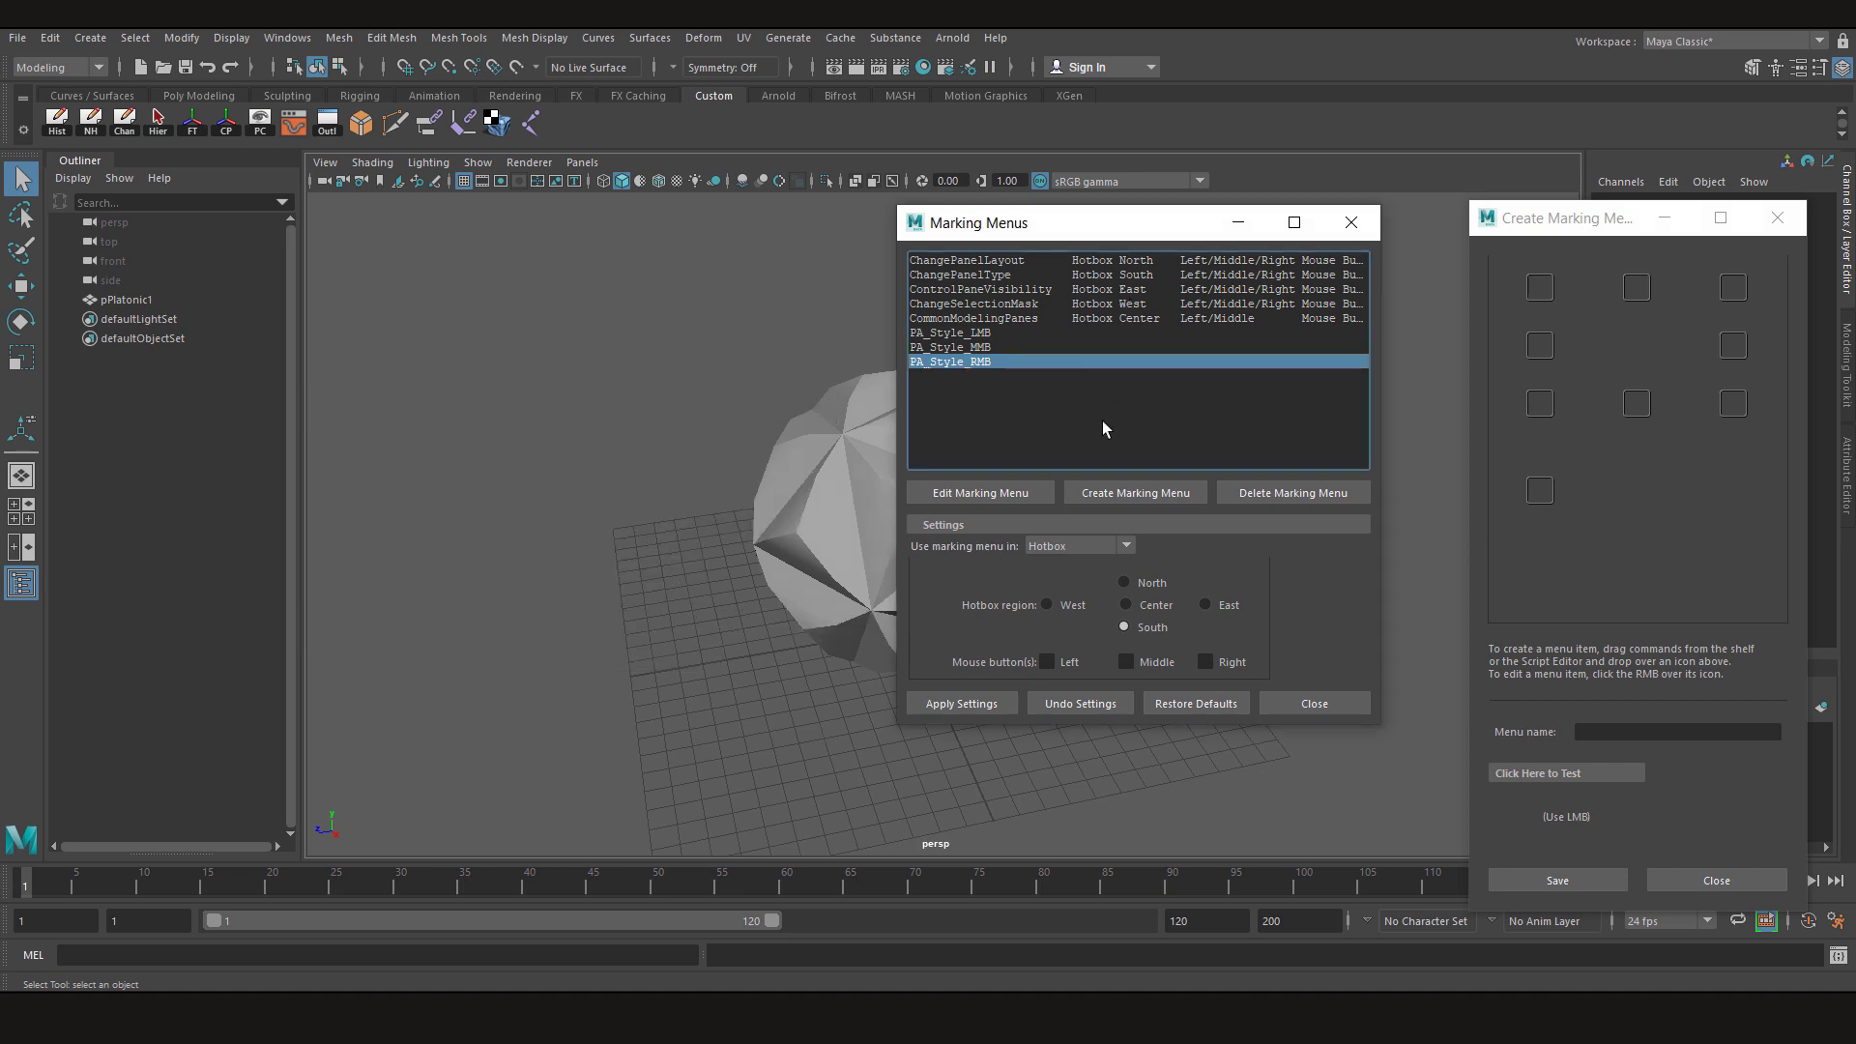
Create a new marking menu named Myset holding Graph Editor and Non-Deformer History
click(1136, 493)
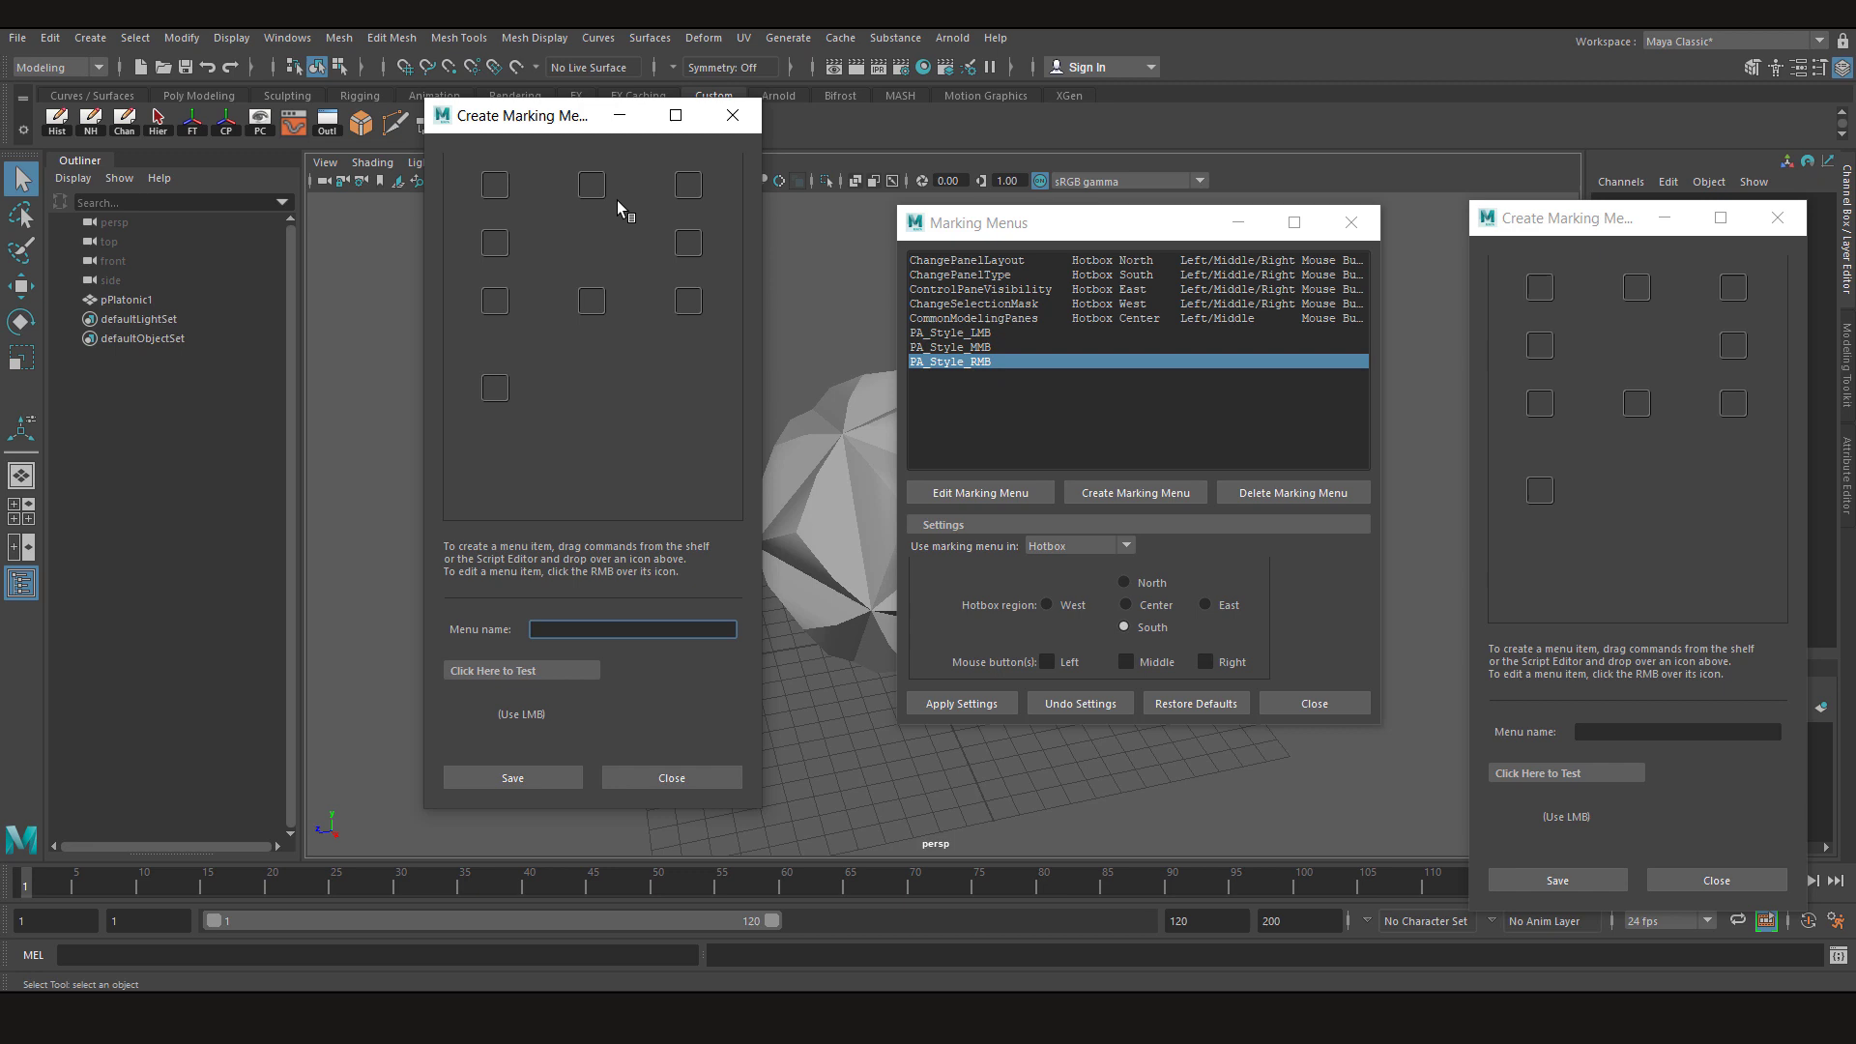
drag(530, 130, 710, 141)
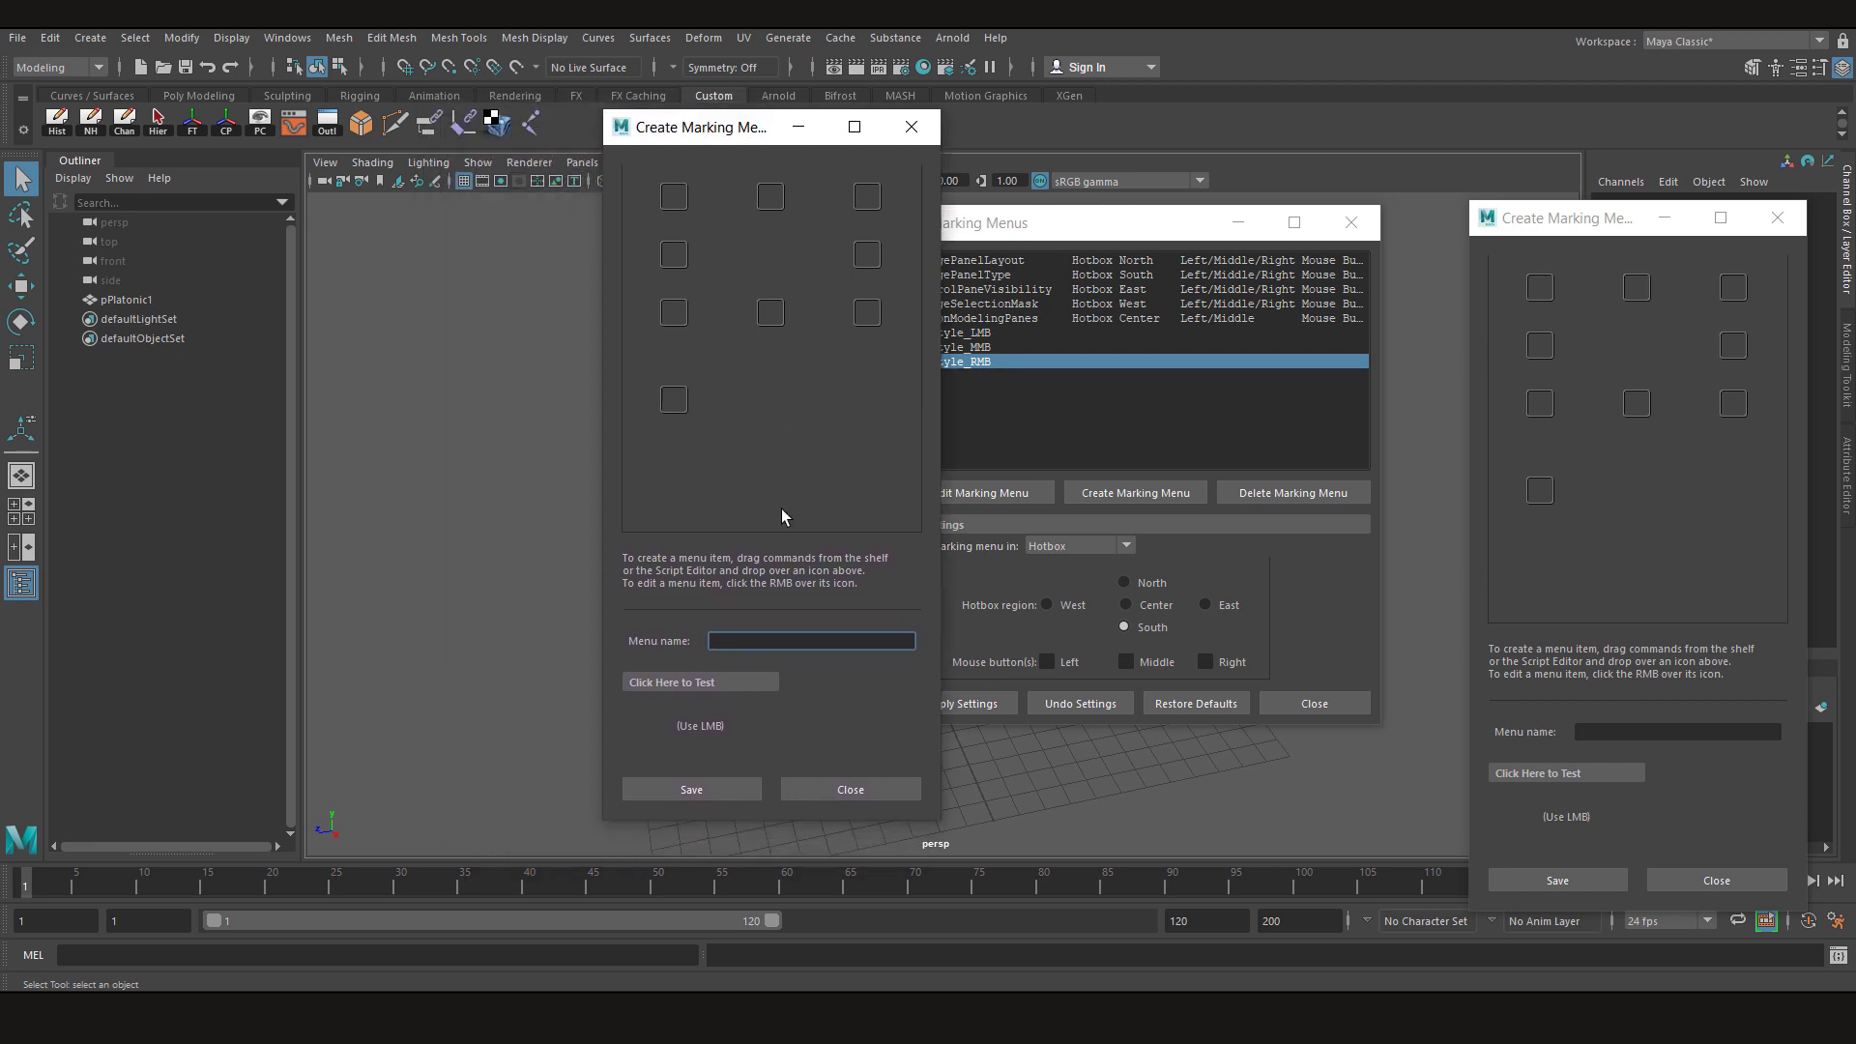
text(Myset)
drag(701, 138, 674, 135)
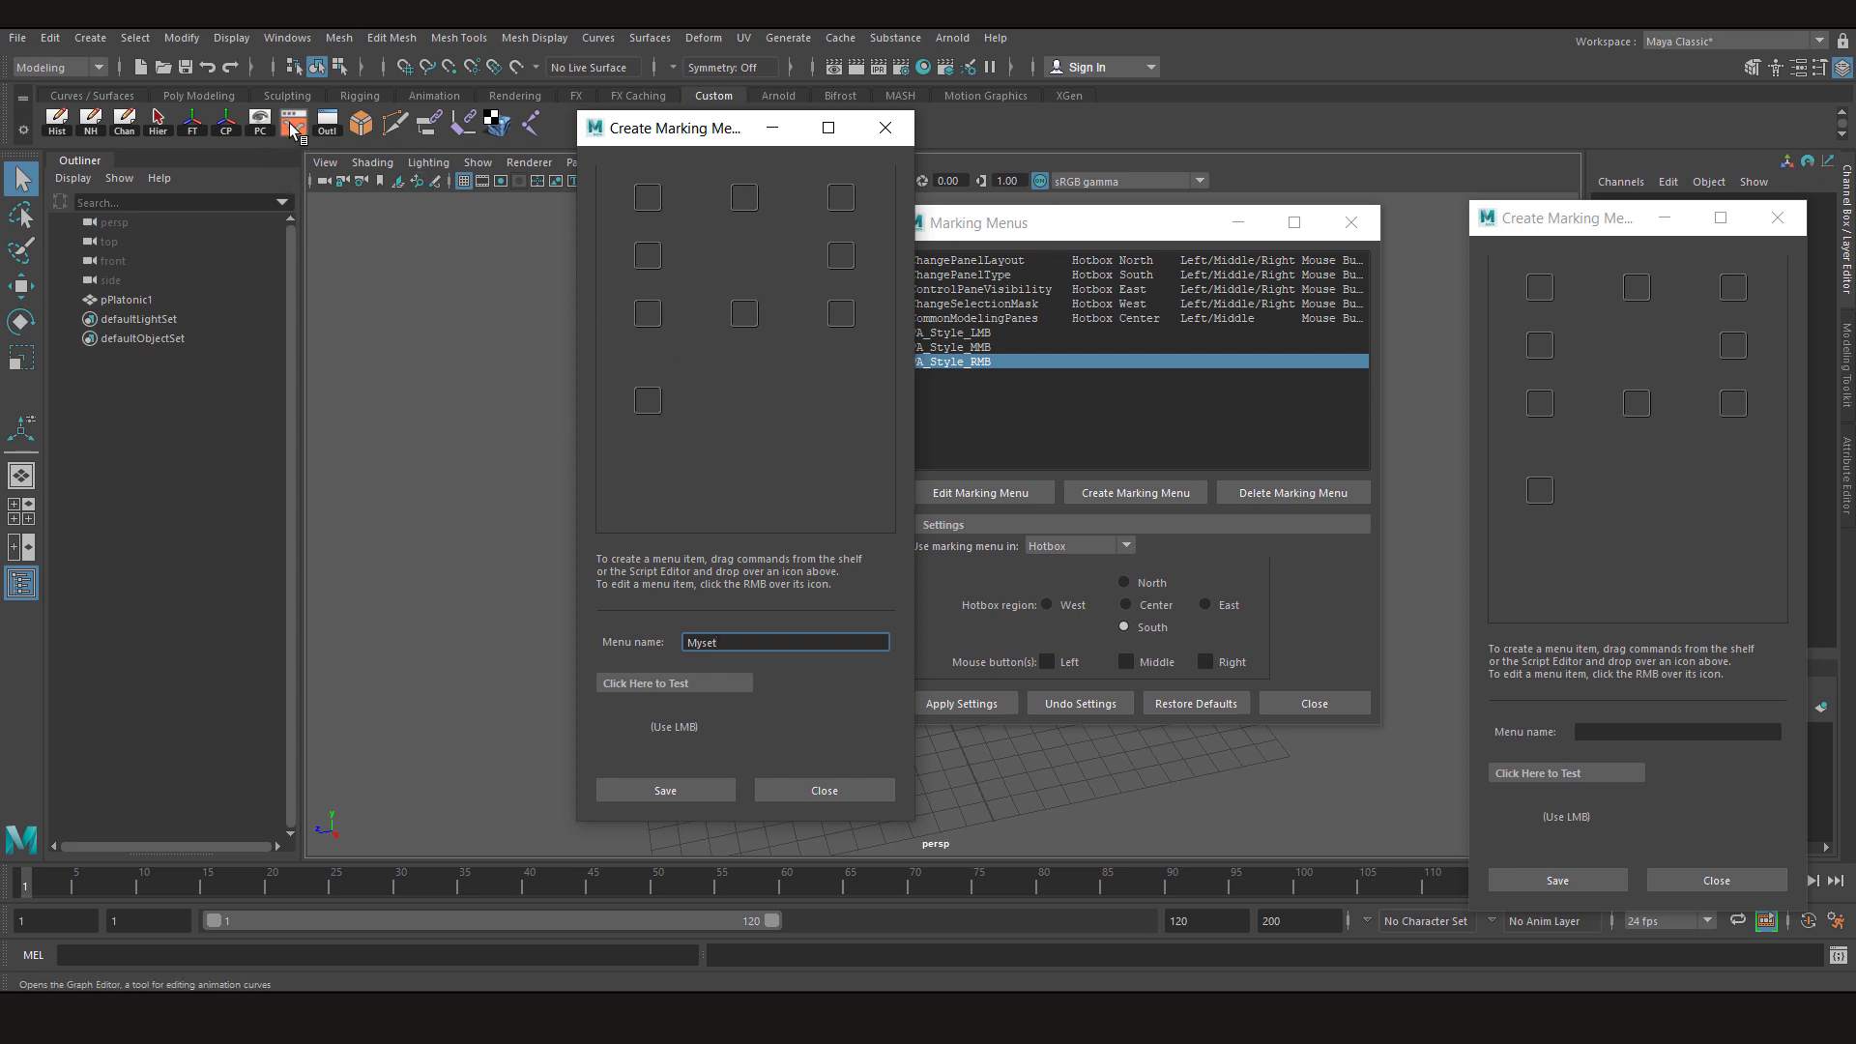
middle_drag(295, 131, 673, 193)
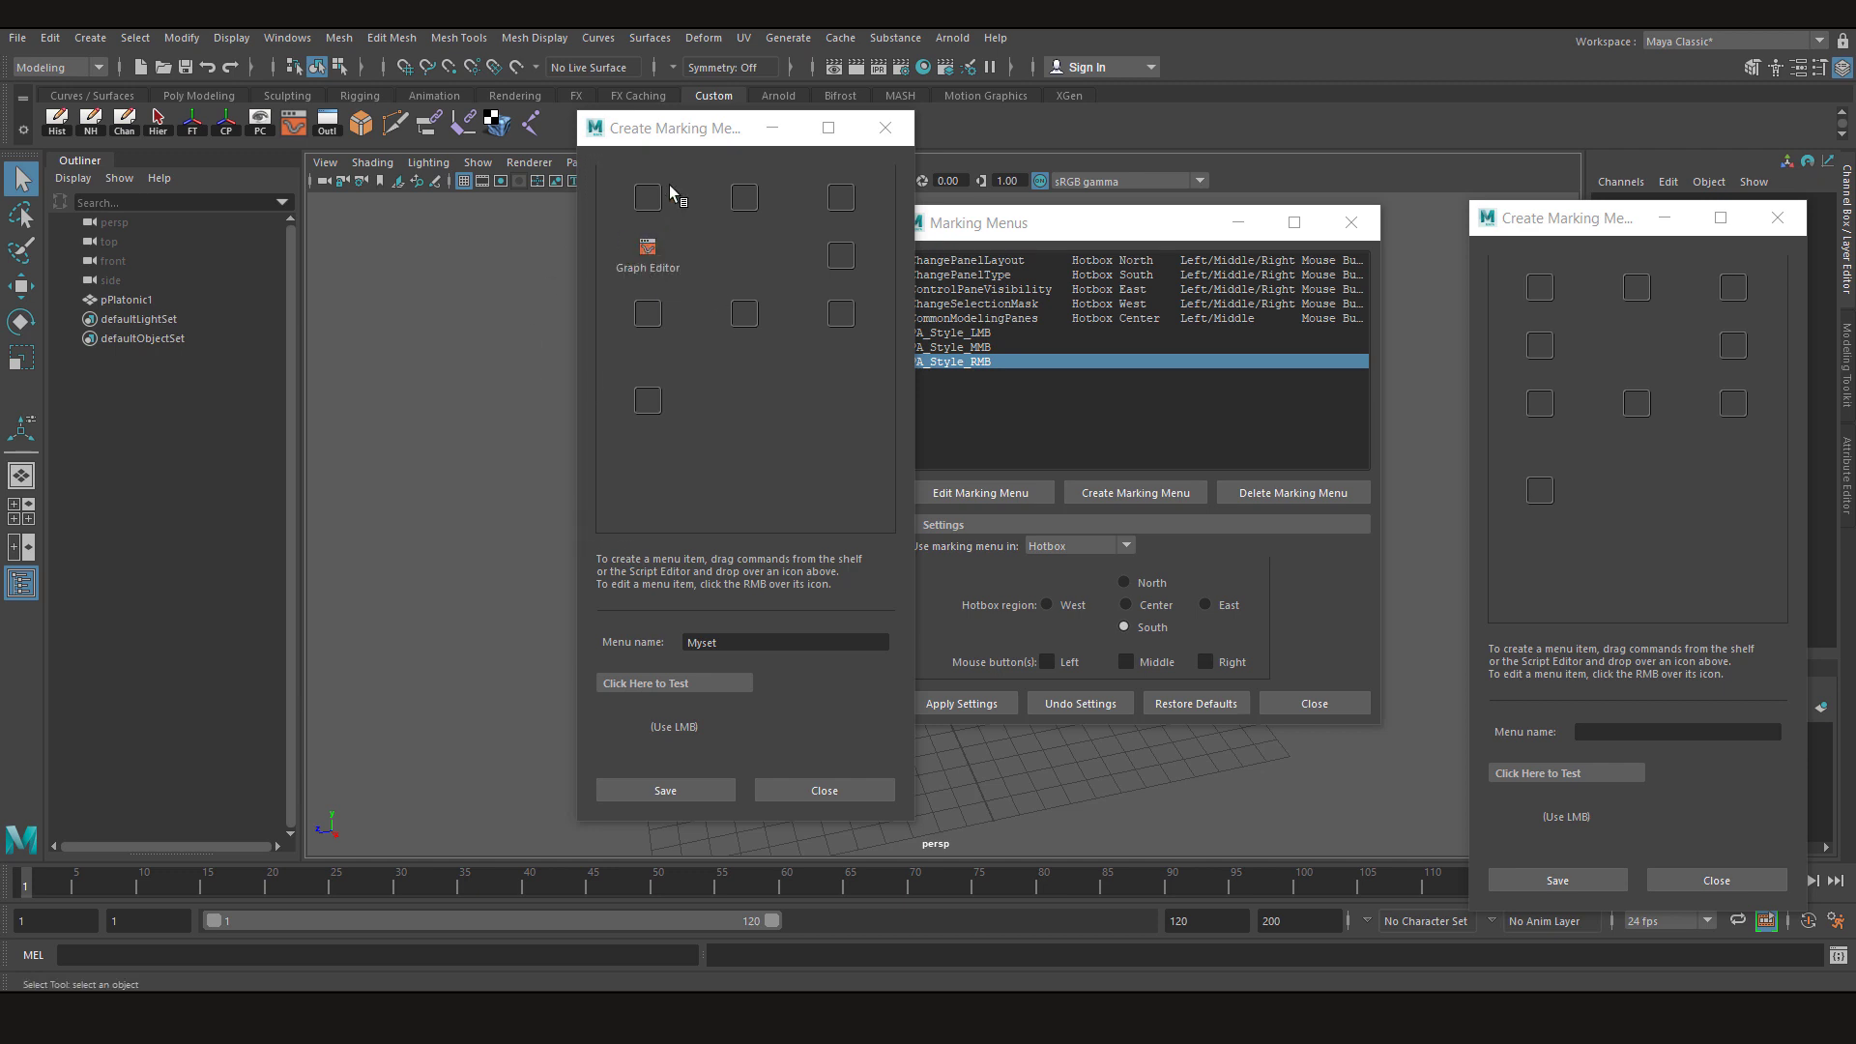
drag(677, 142, 470, 124)
middle_drag(92, 131, 634, 240)
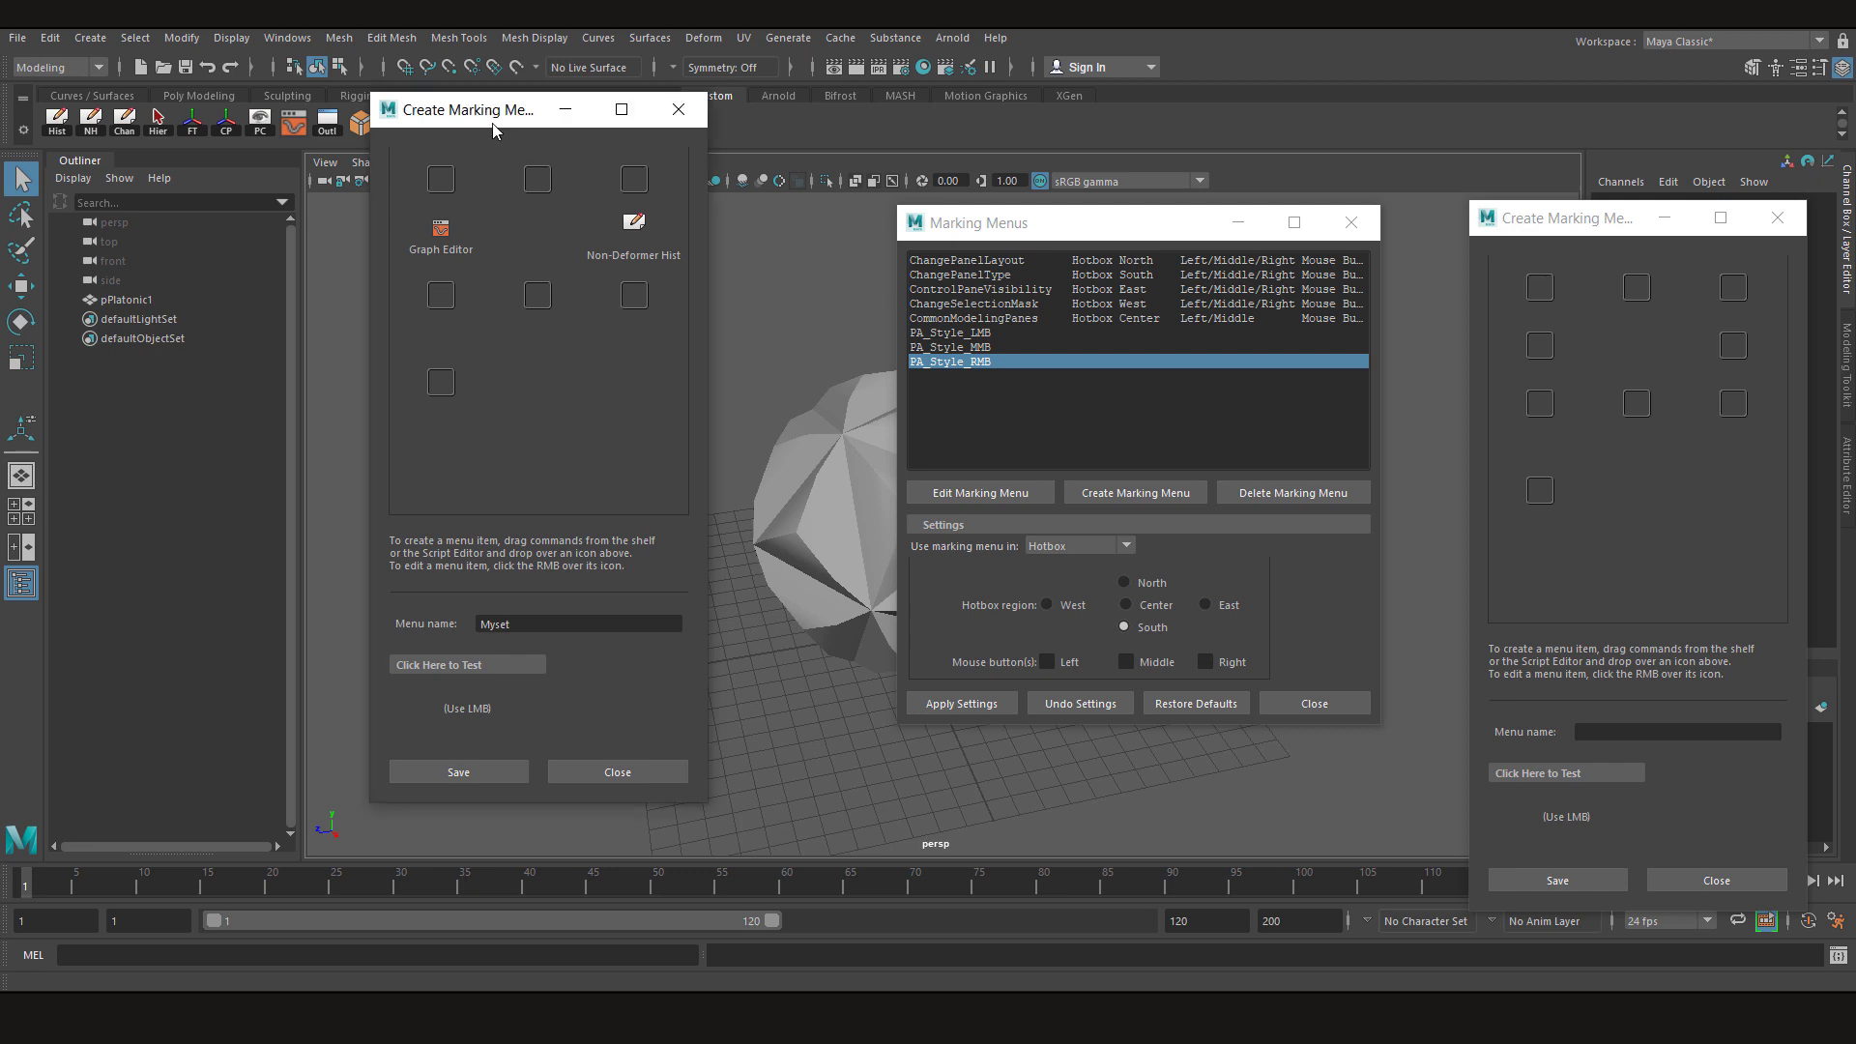
Add Outliner, Hierarchy, Freeze Transformations and Center Pivot to Myset's slots
drag(491, 124, 650, 131)
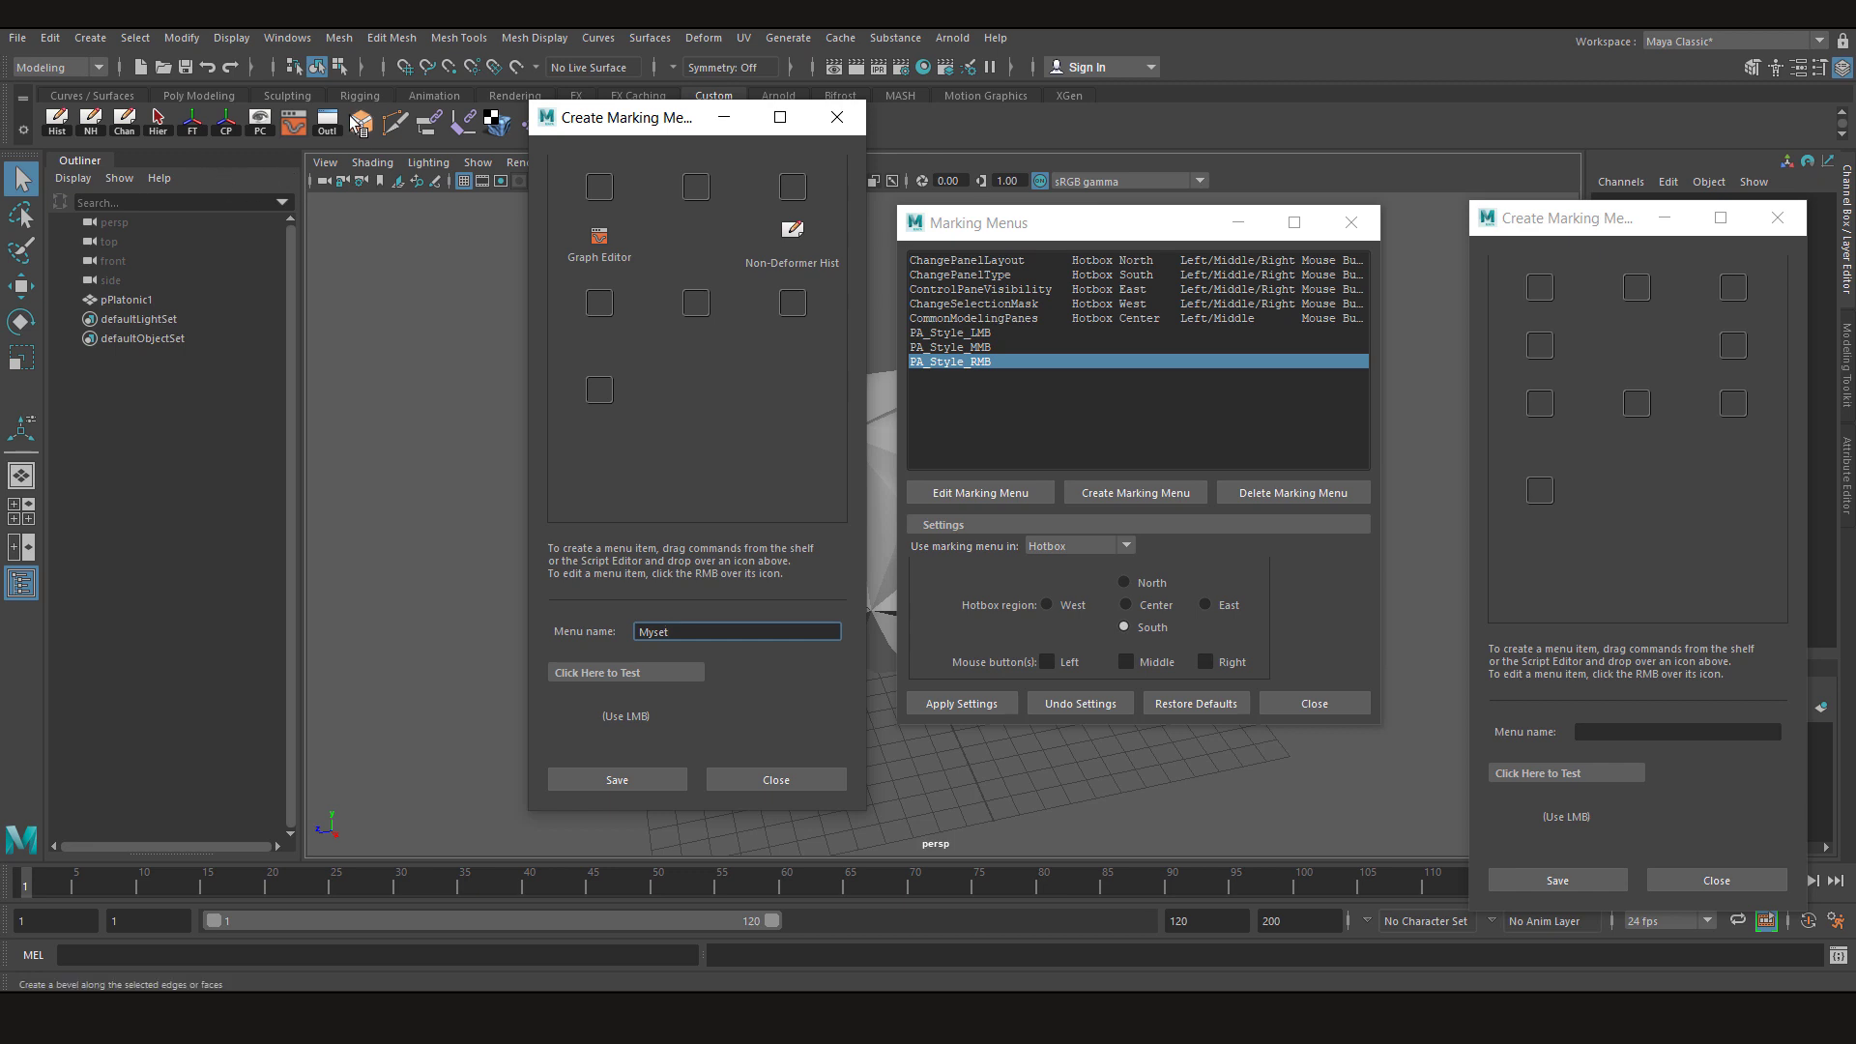
middle_drag(360, 124, 698, 304)
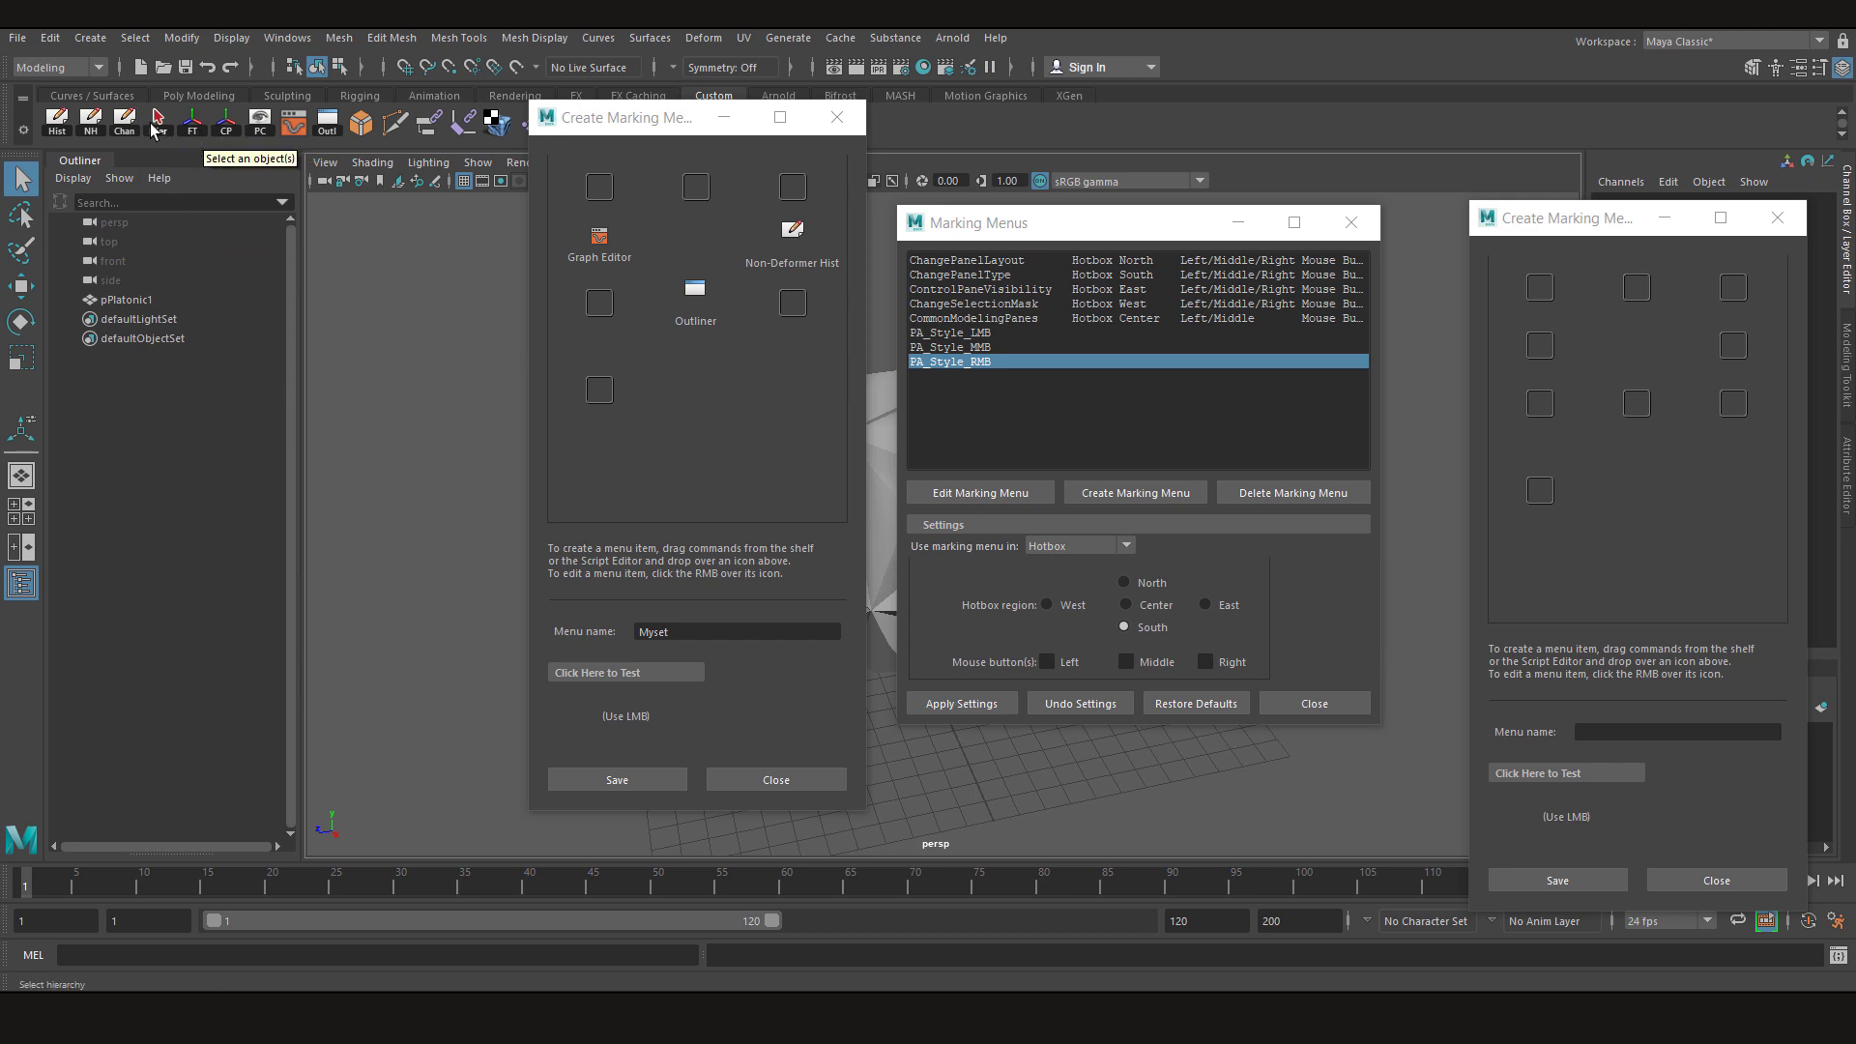
middle_drag(154, 128, 594, 198)
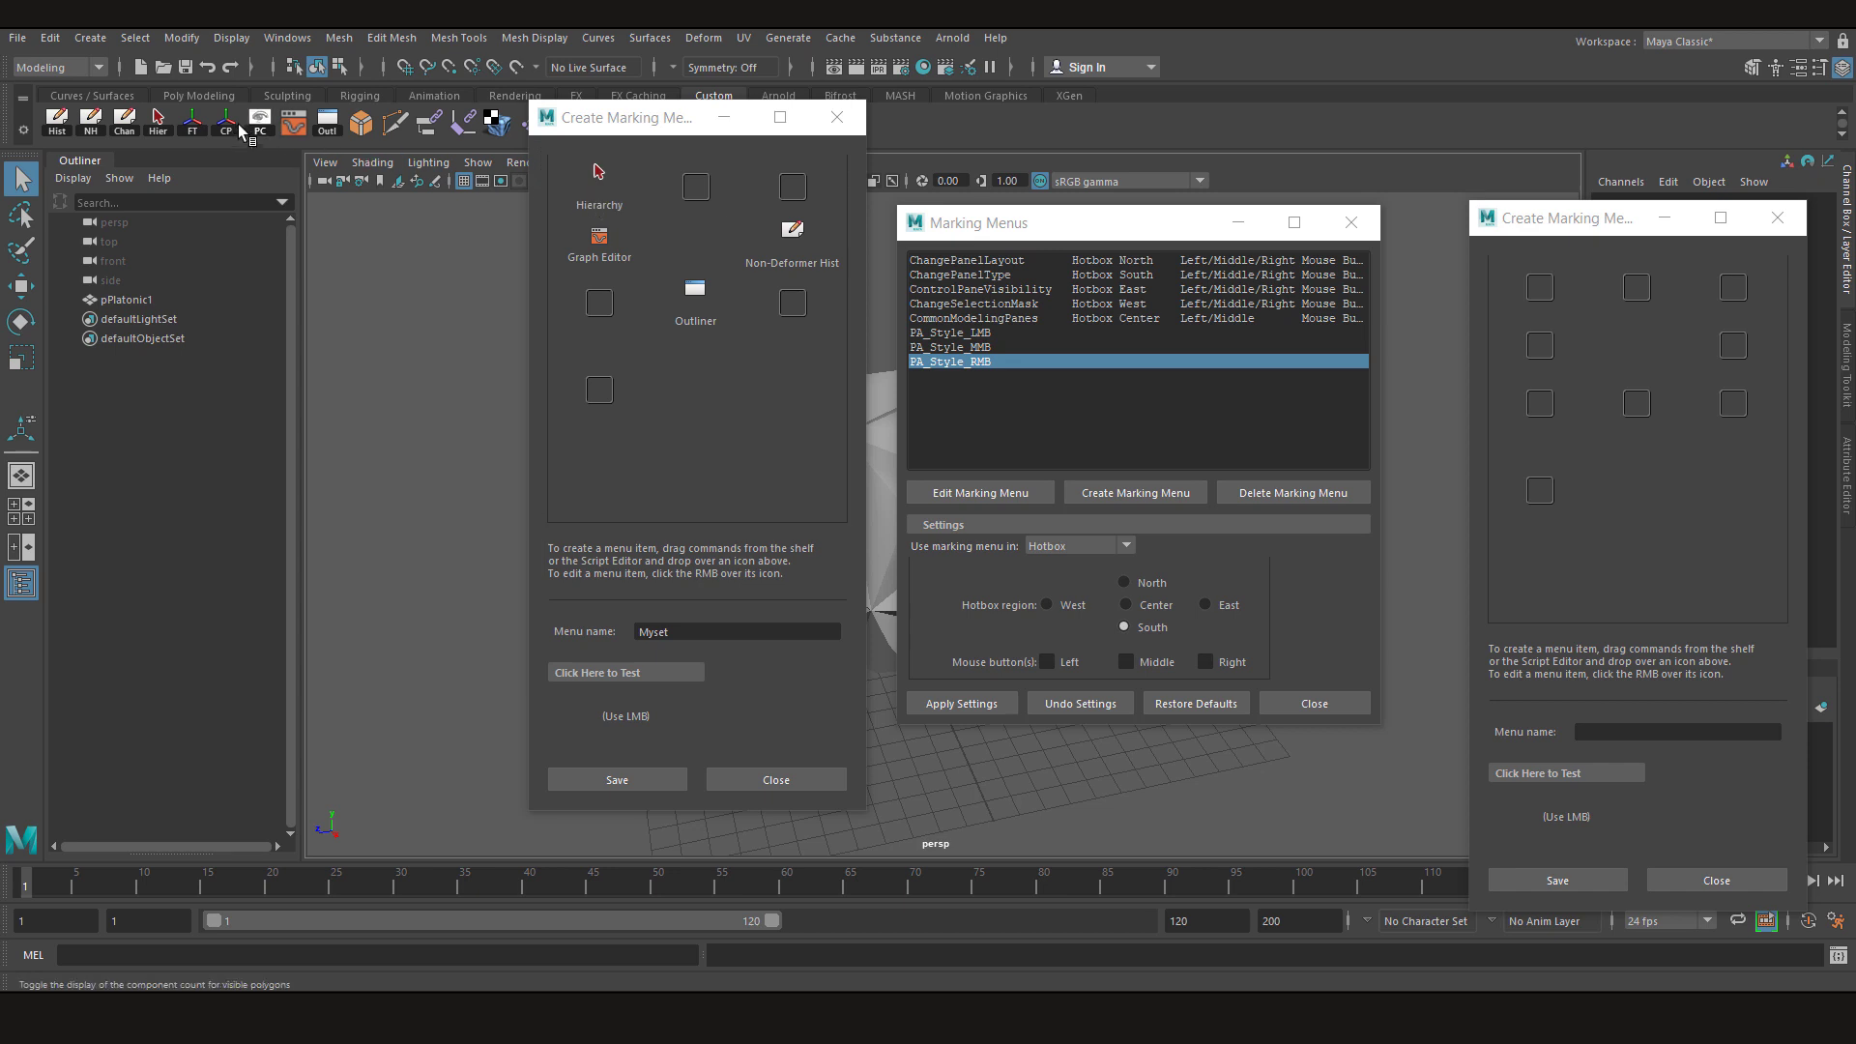
middle_drag(193, 121, 696, 189)
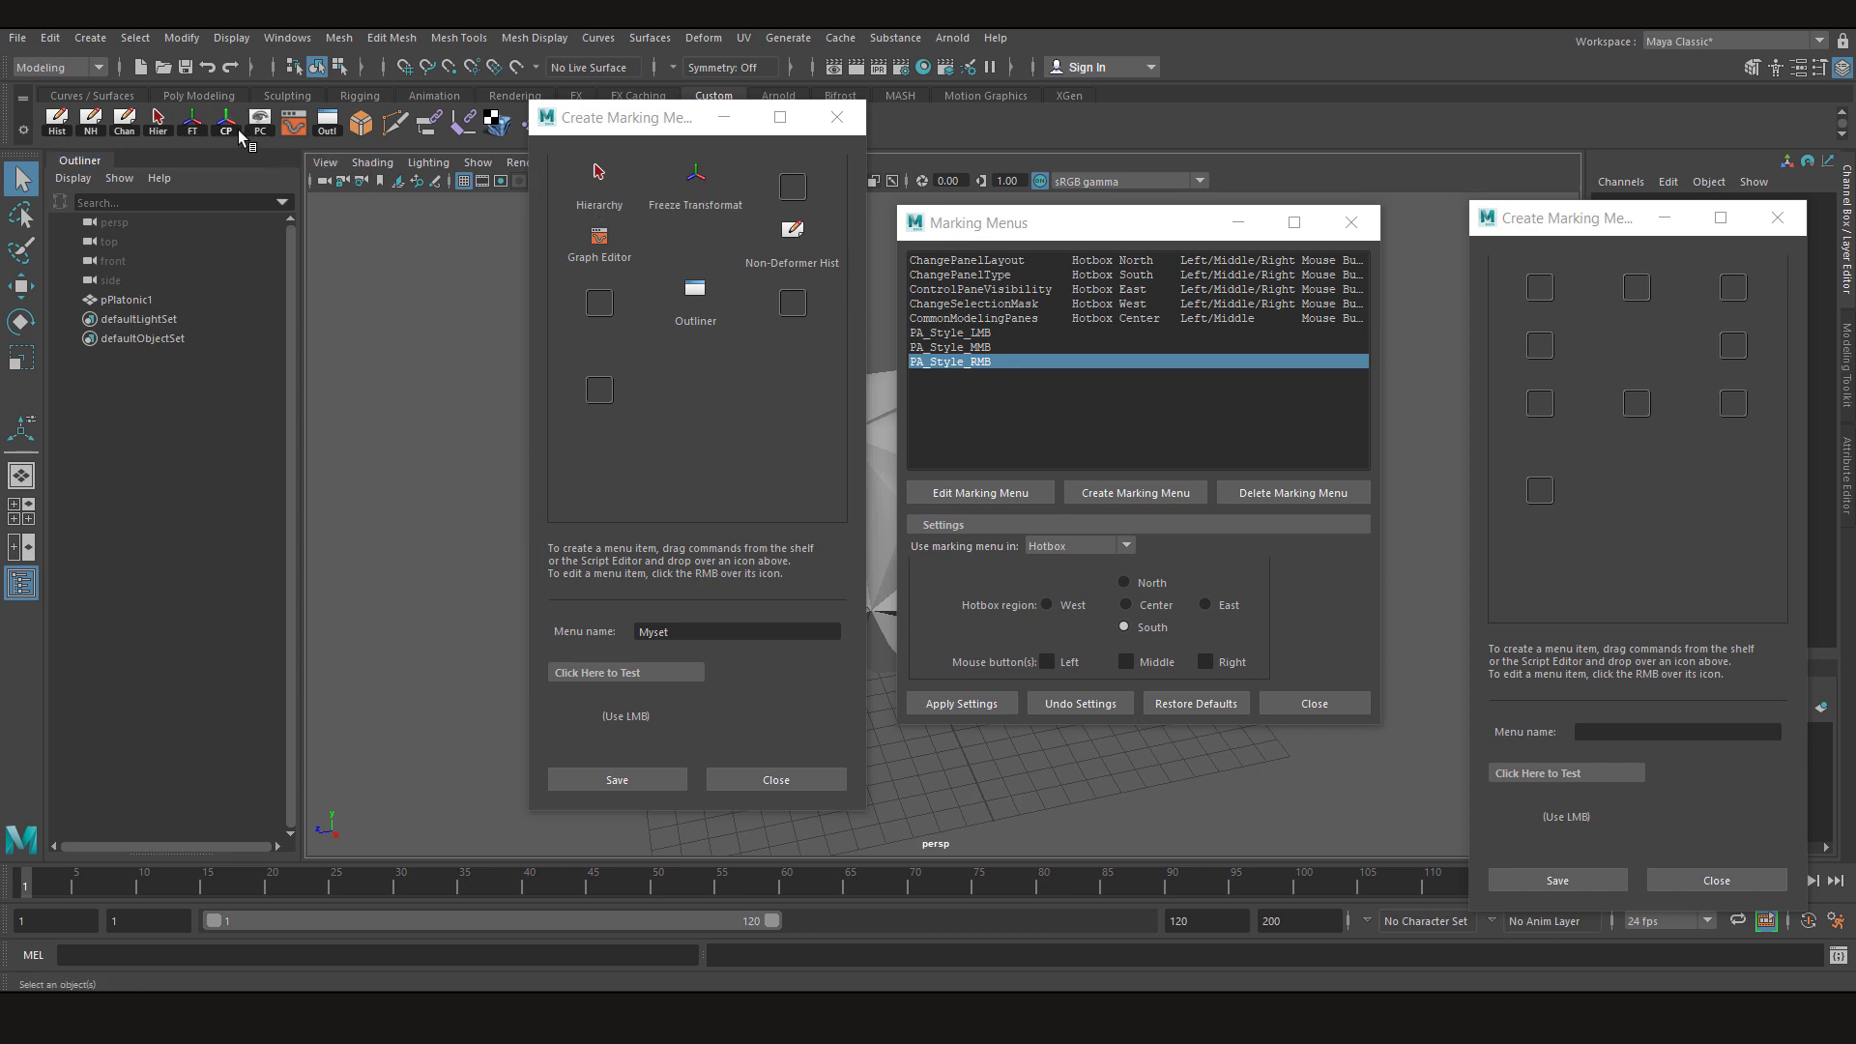
middle_drag(240, 135, 792, 188)
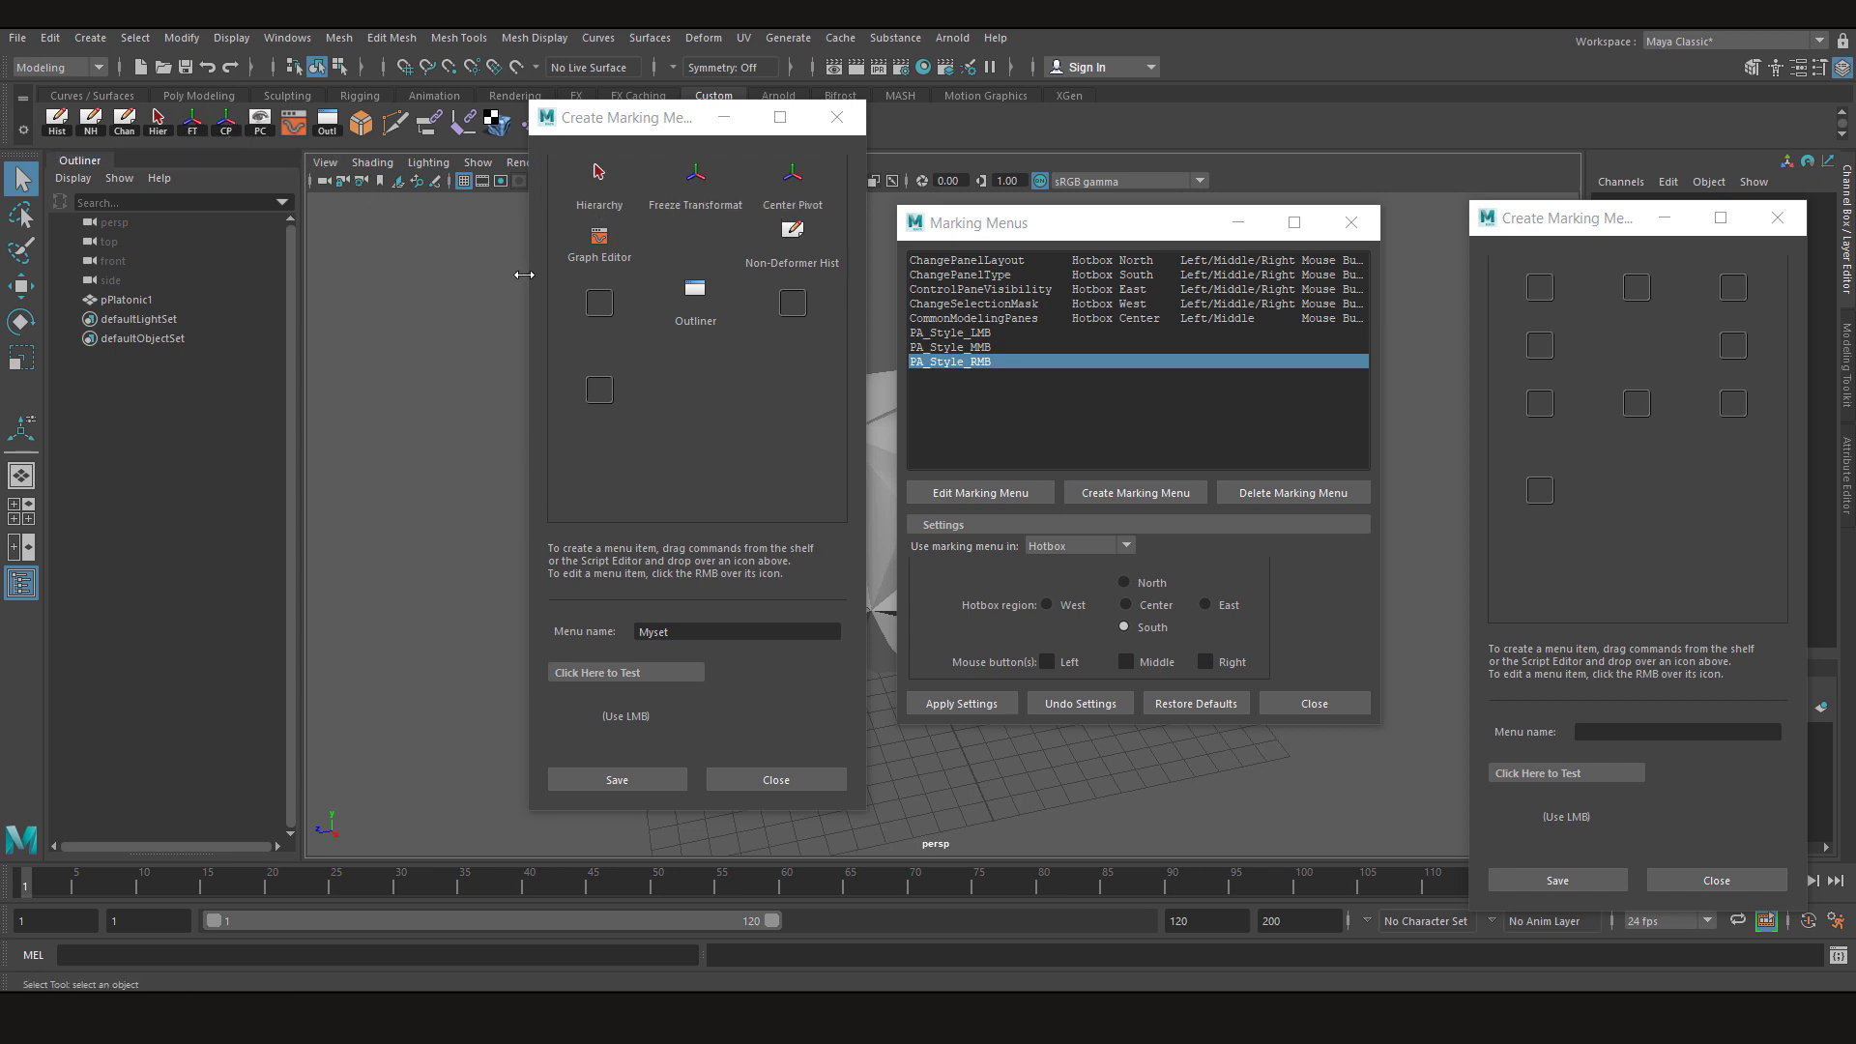
drag(617, 136, 689, 103)
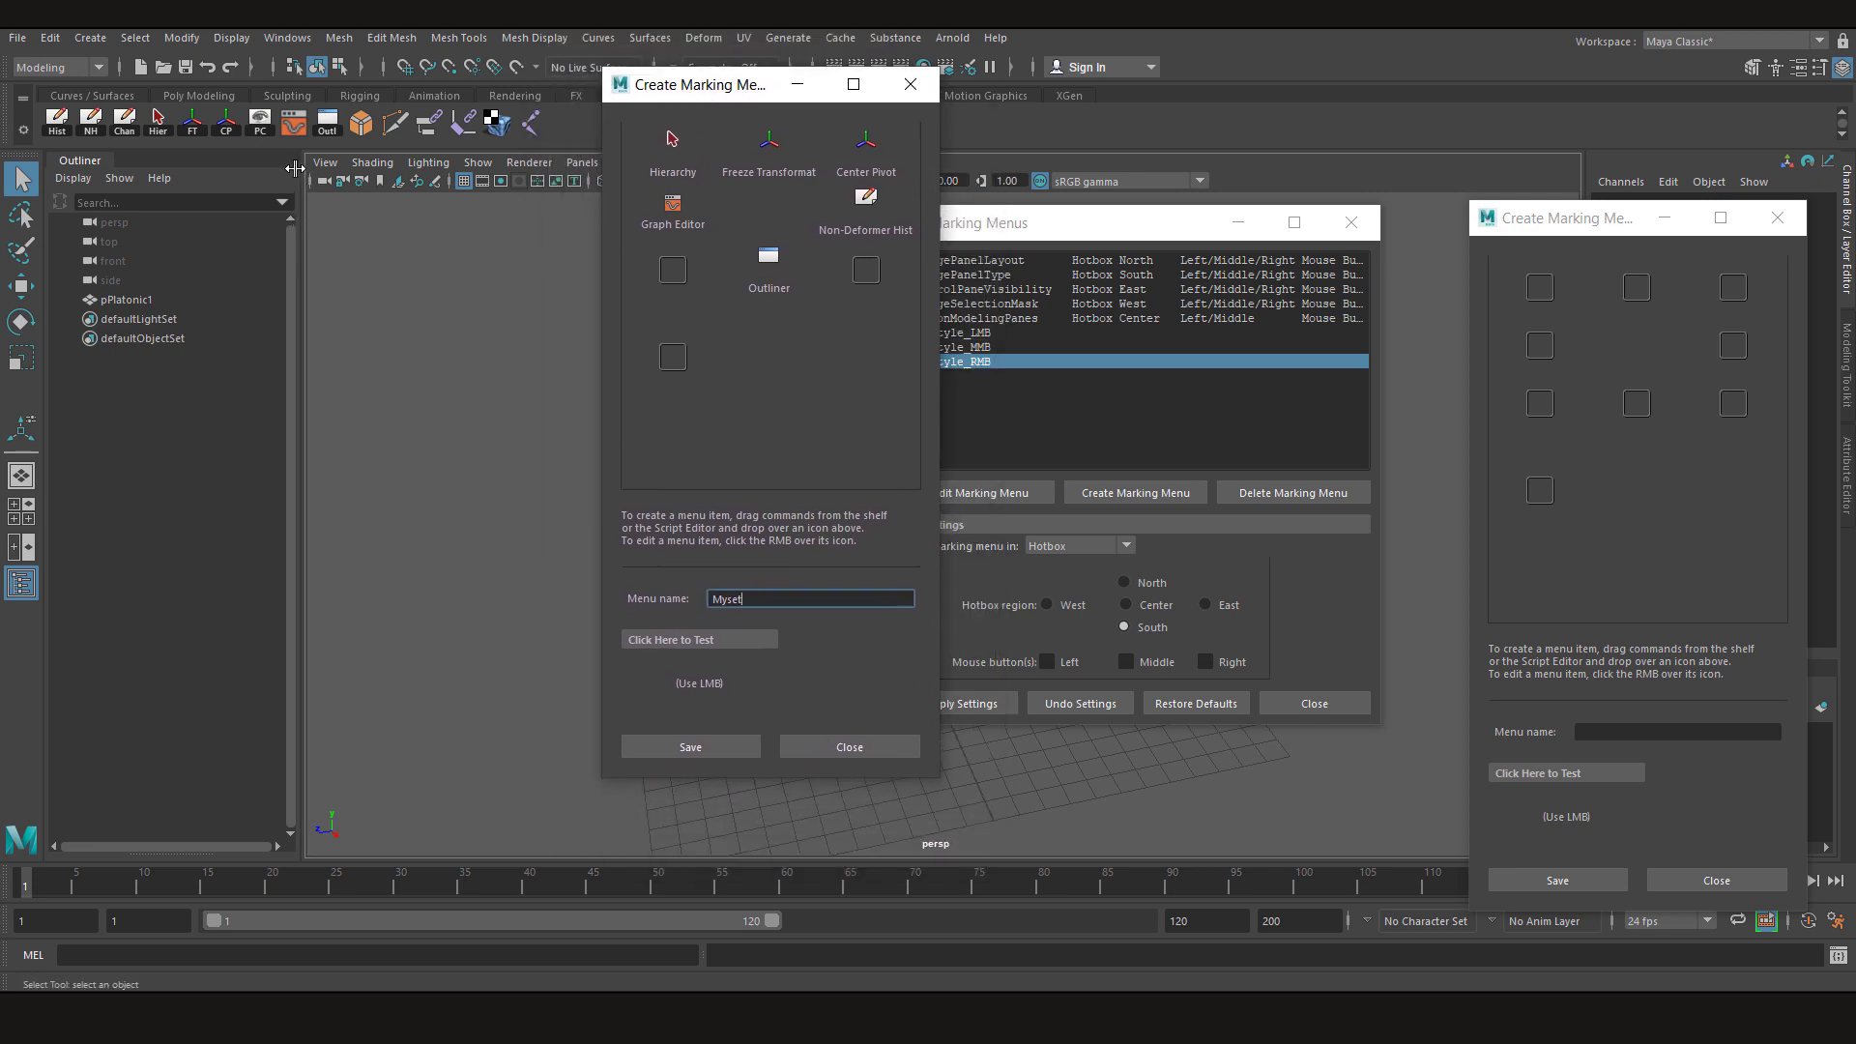
Add Poly Count, Multi-Cut, Bevel and Attach to Motion Path as Myset overflow items
click(423, 280)
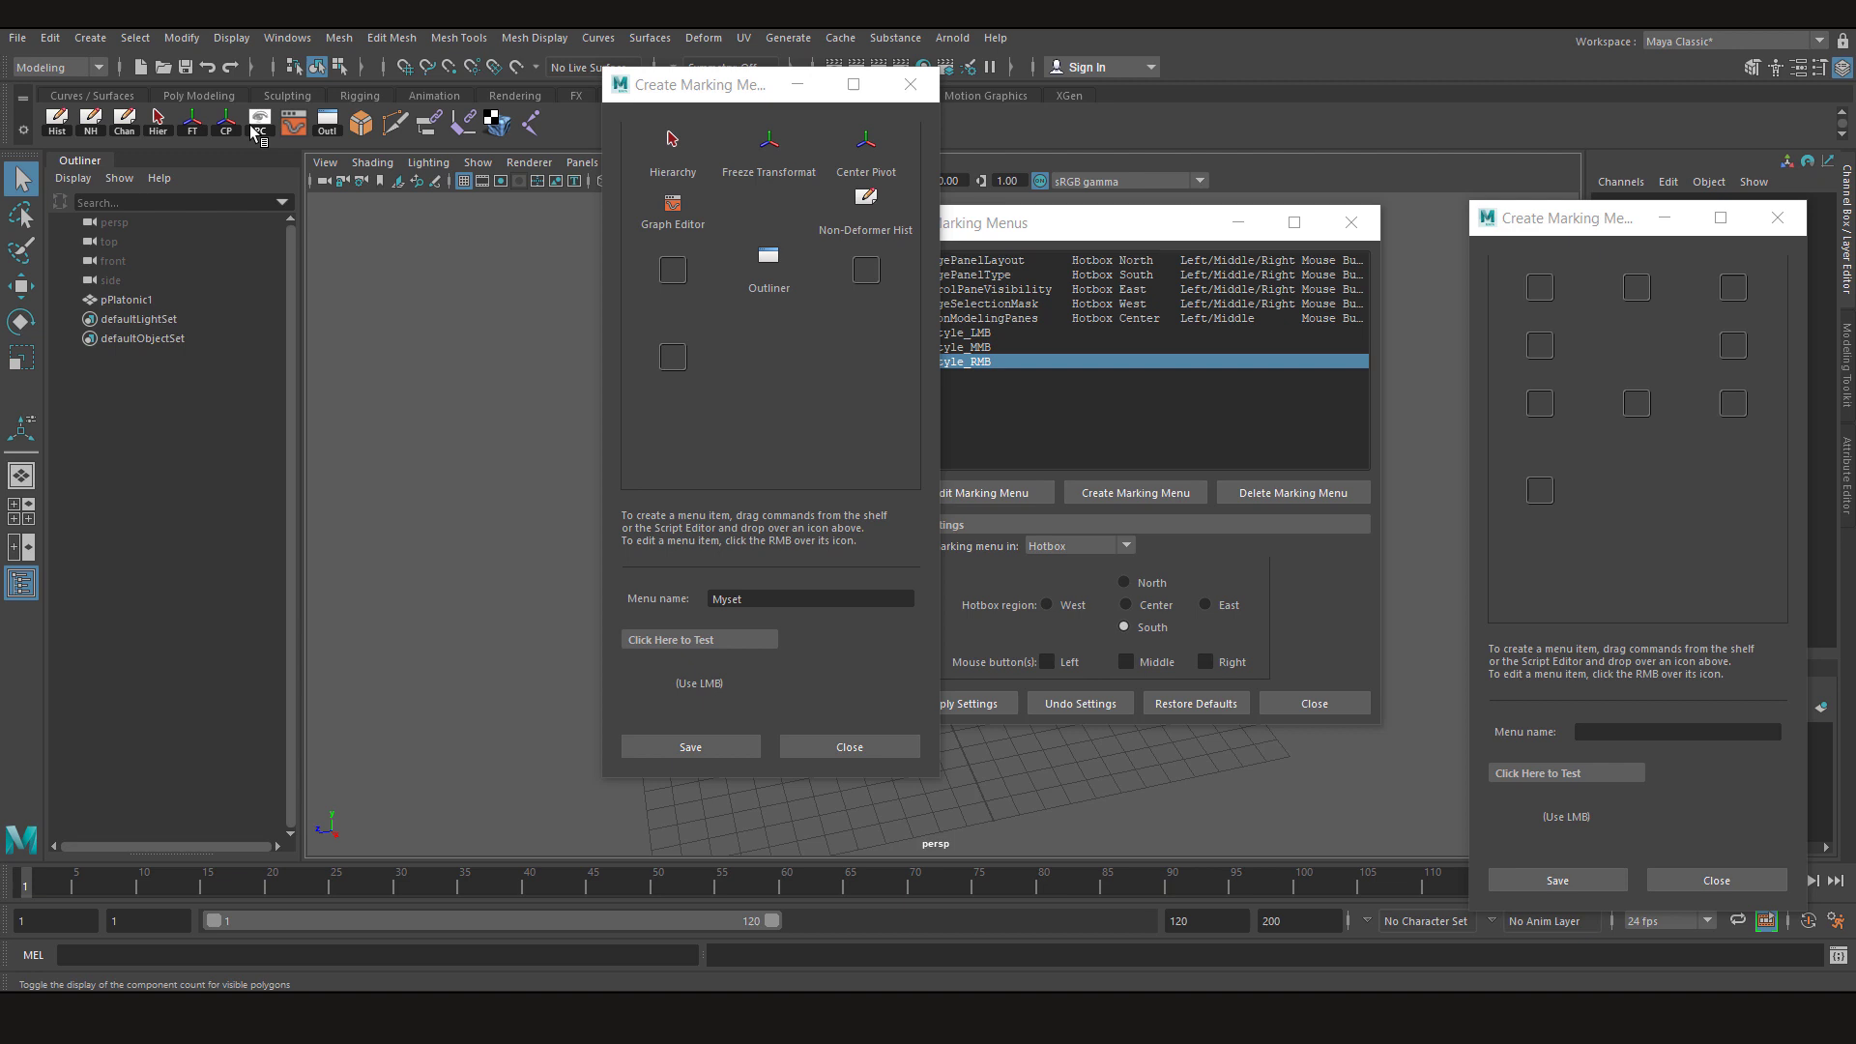
middle_drag(257, 135, 864, 276)
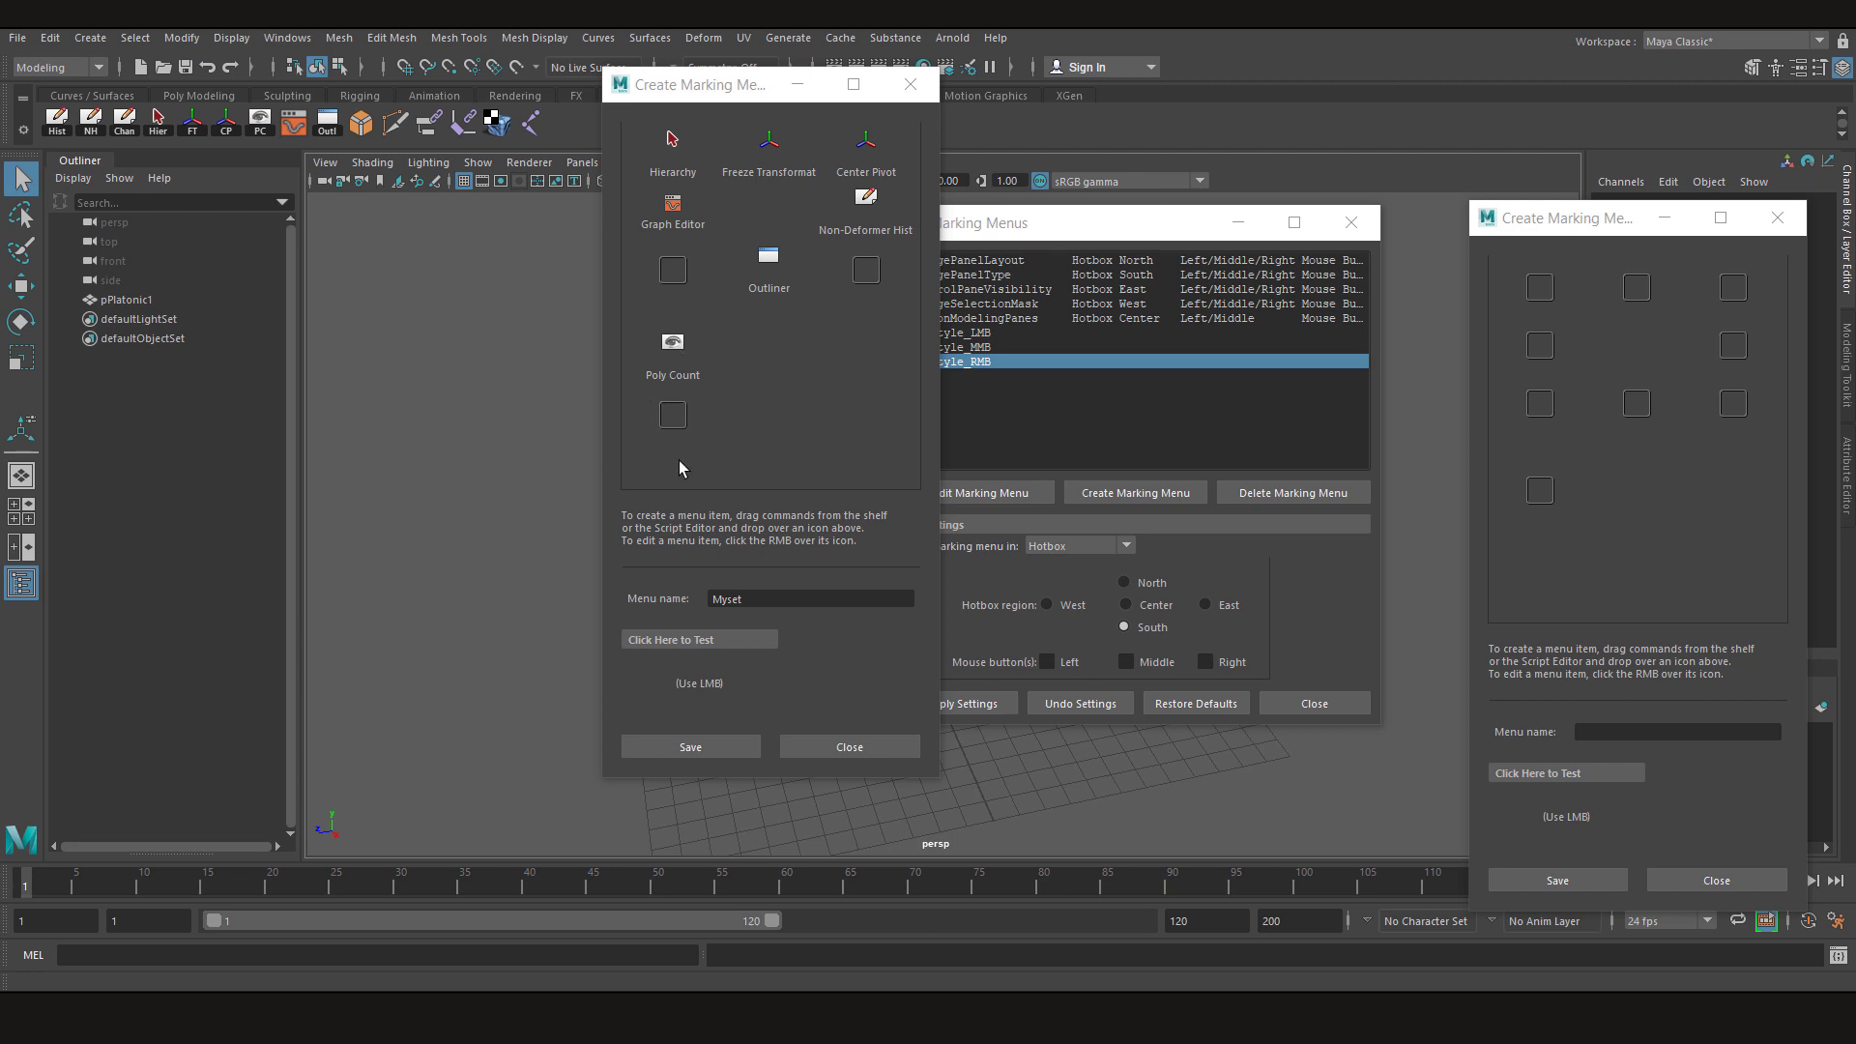
drag(646, 376, 667, 430)
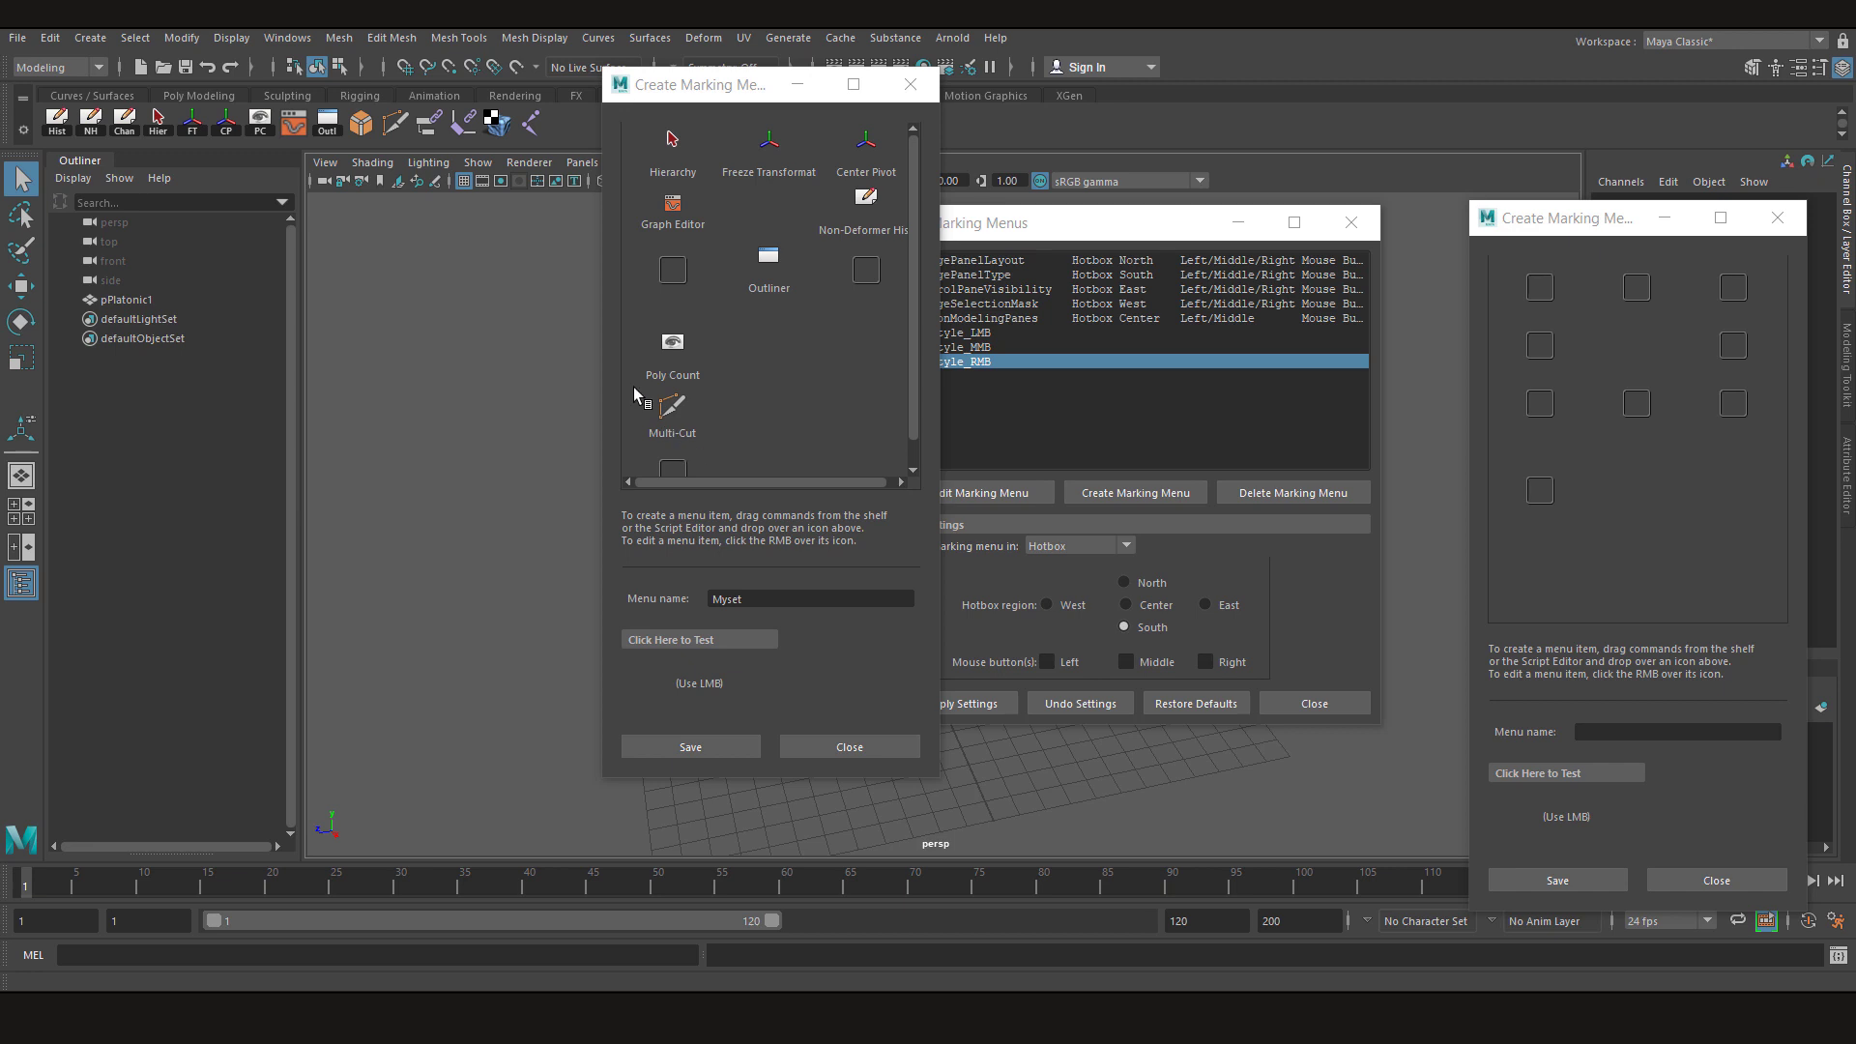
drag(361, 122, 669, 471)
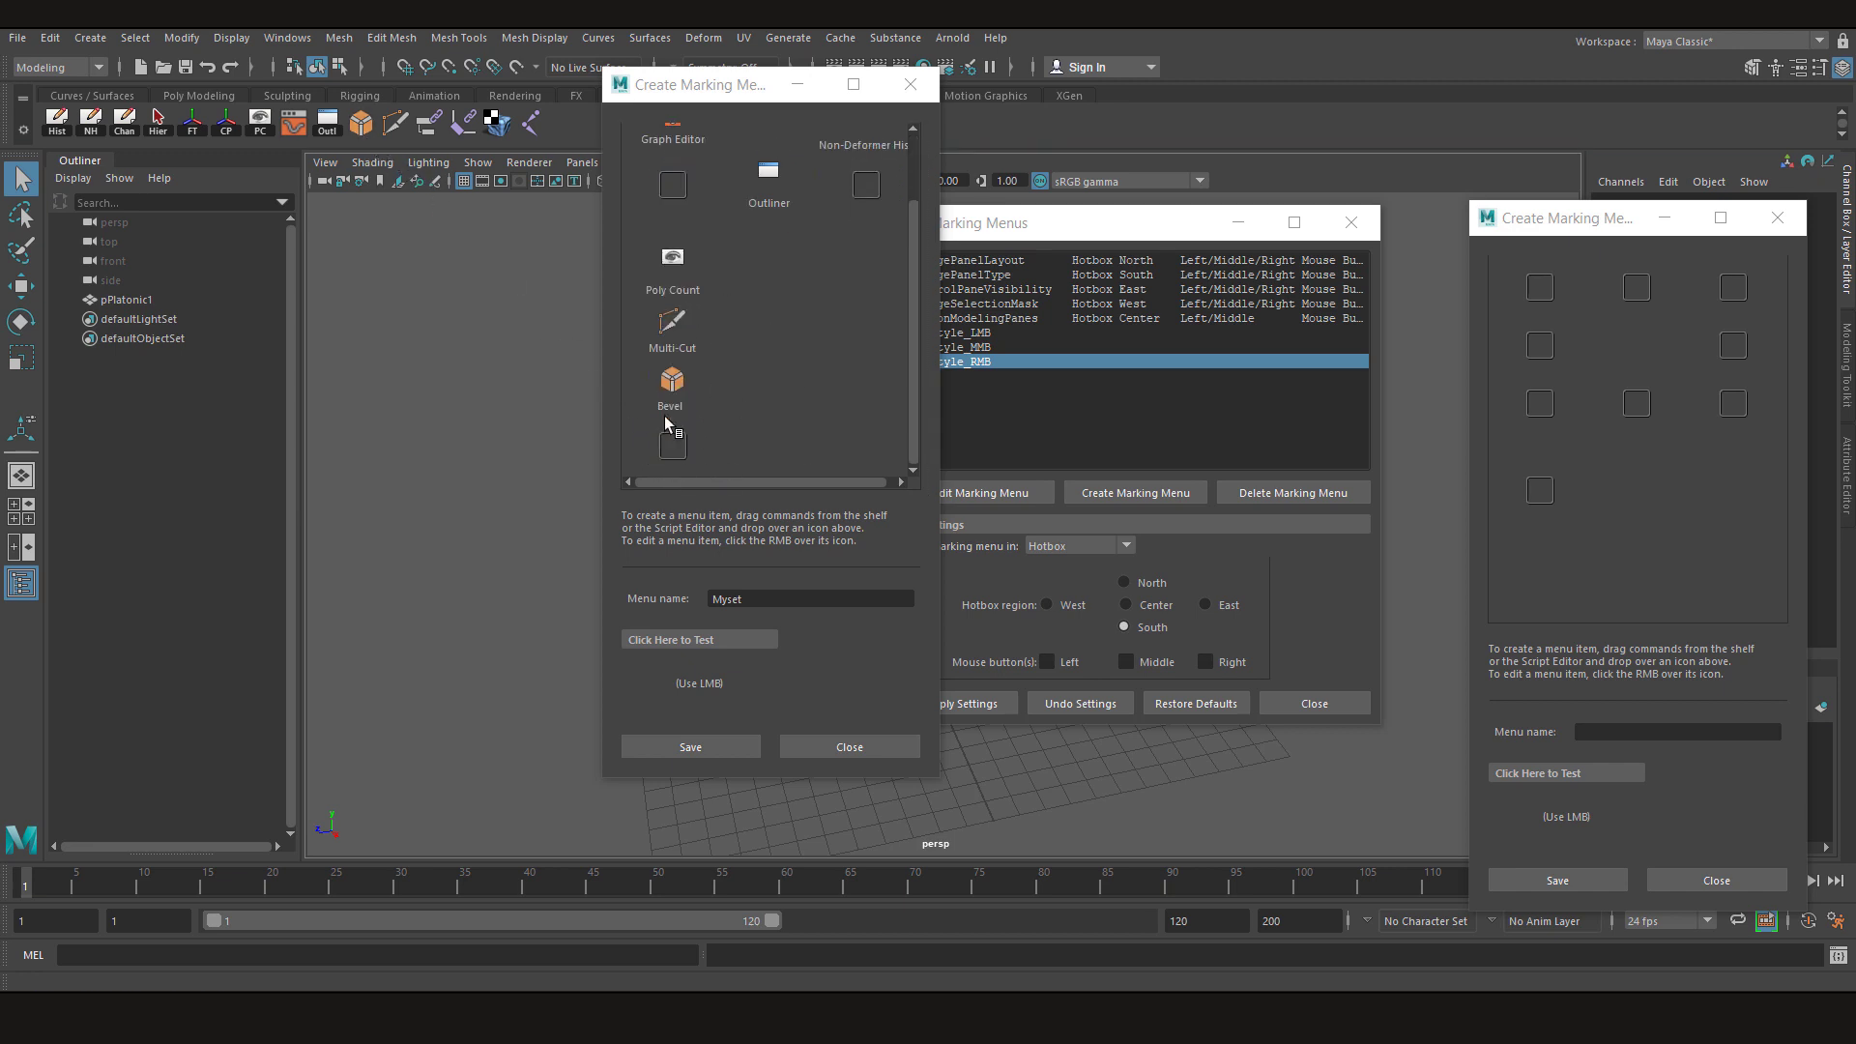
drag(530, 122, 674, 447)
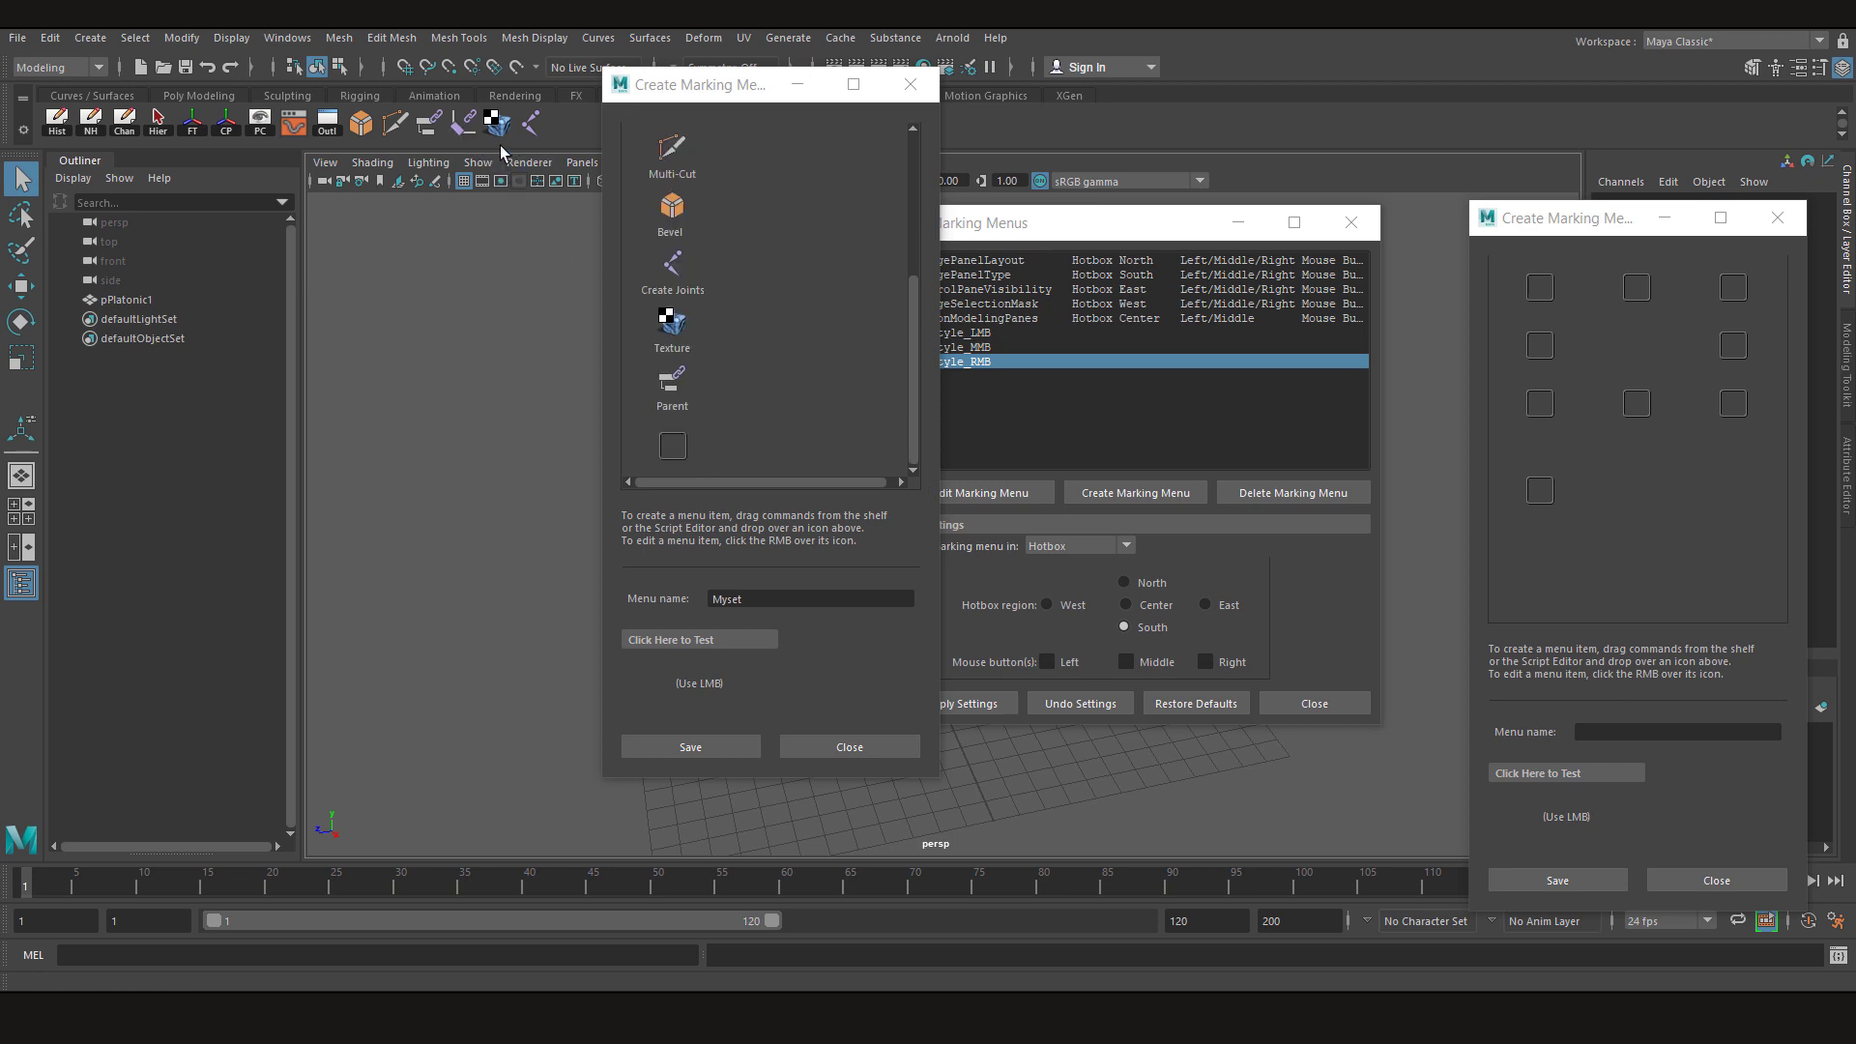
drag(464, 124, 671, 451)
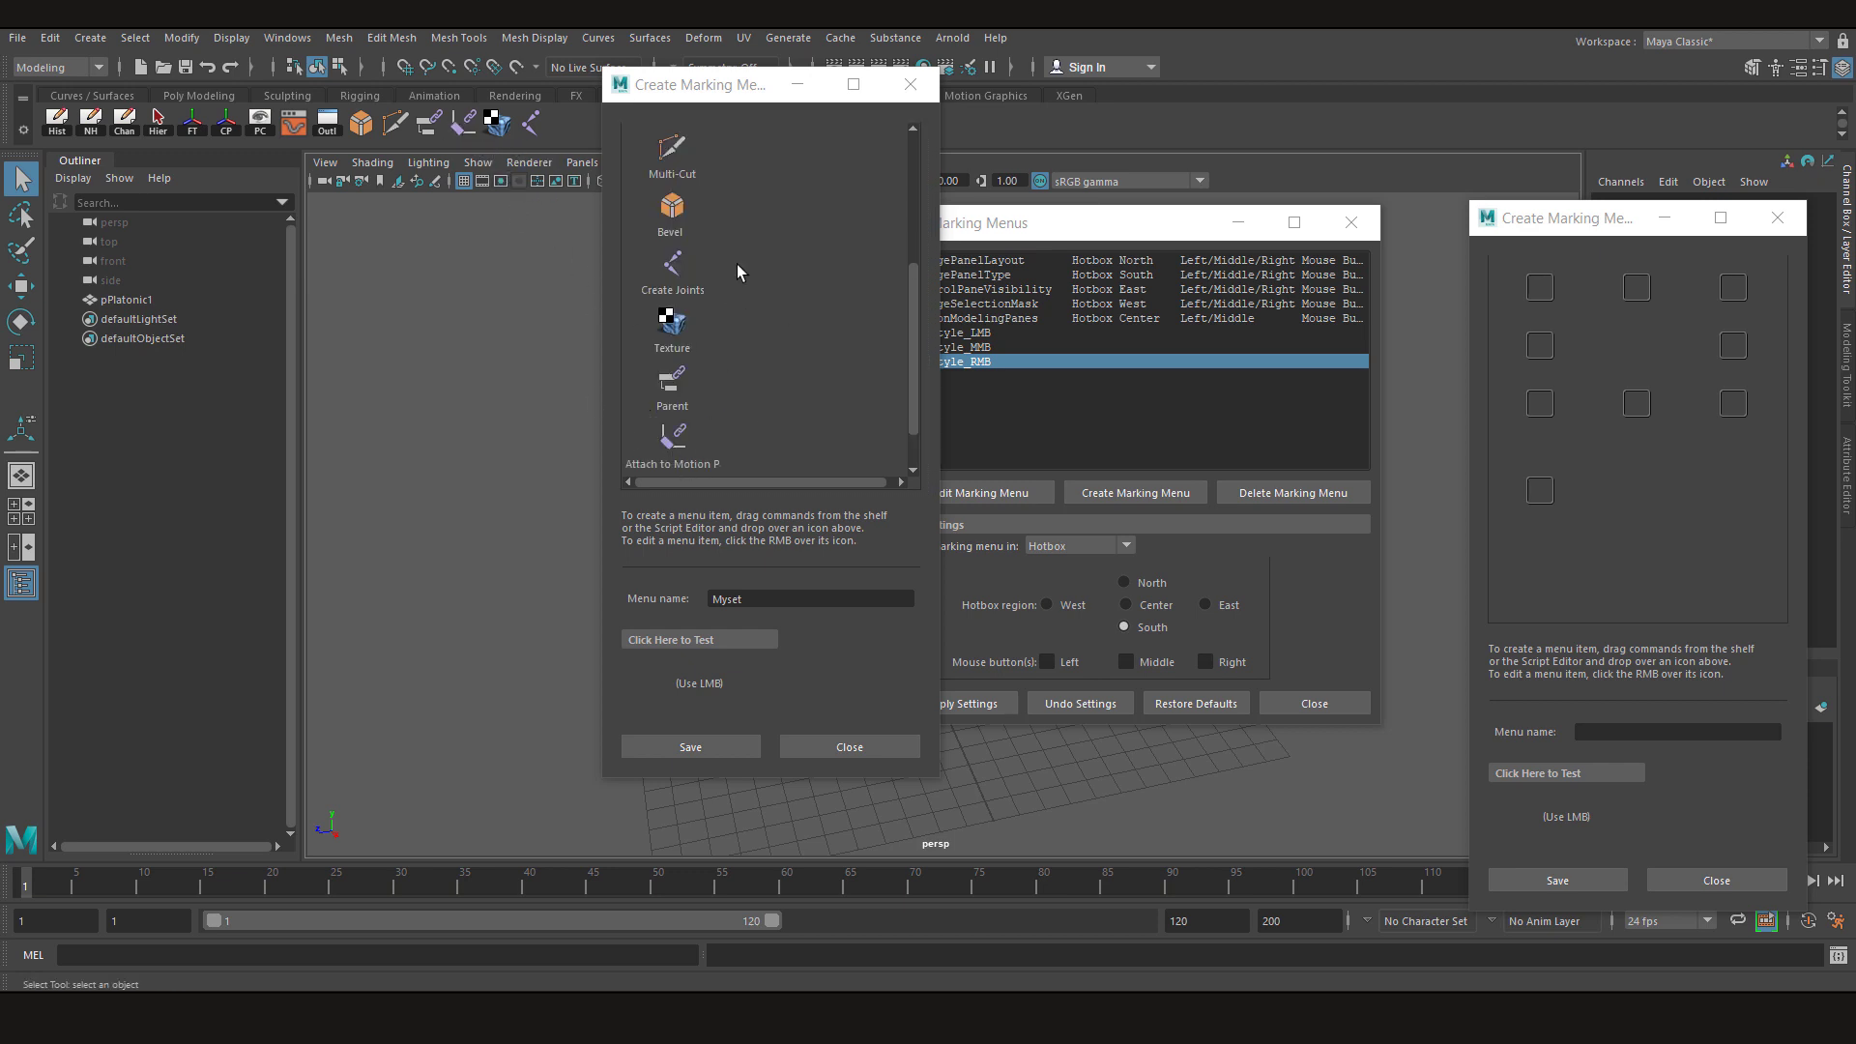
scroll(772, 360, up, 5)
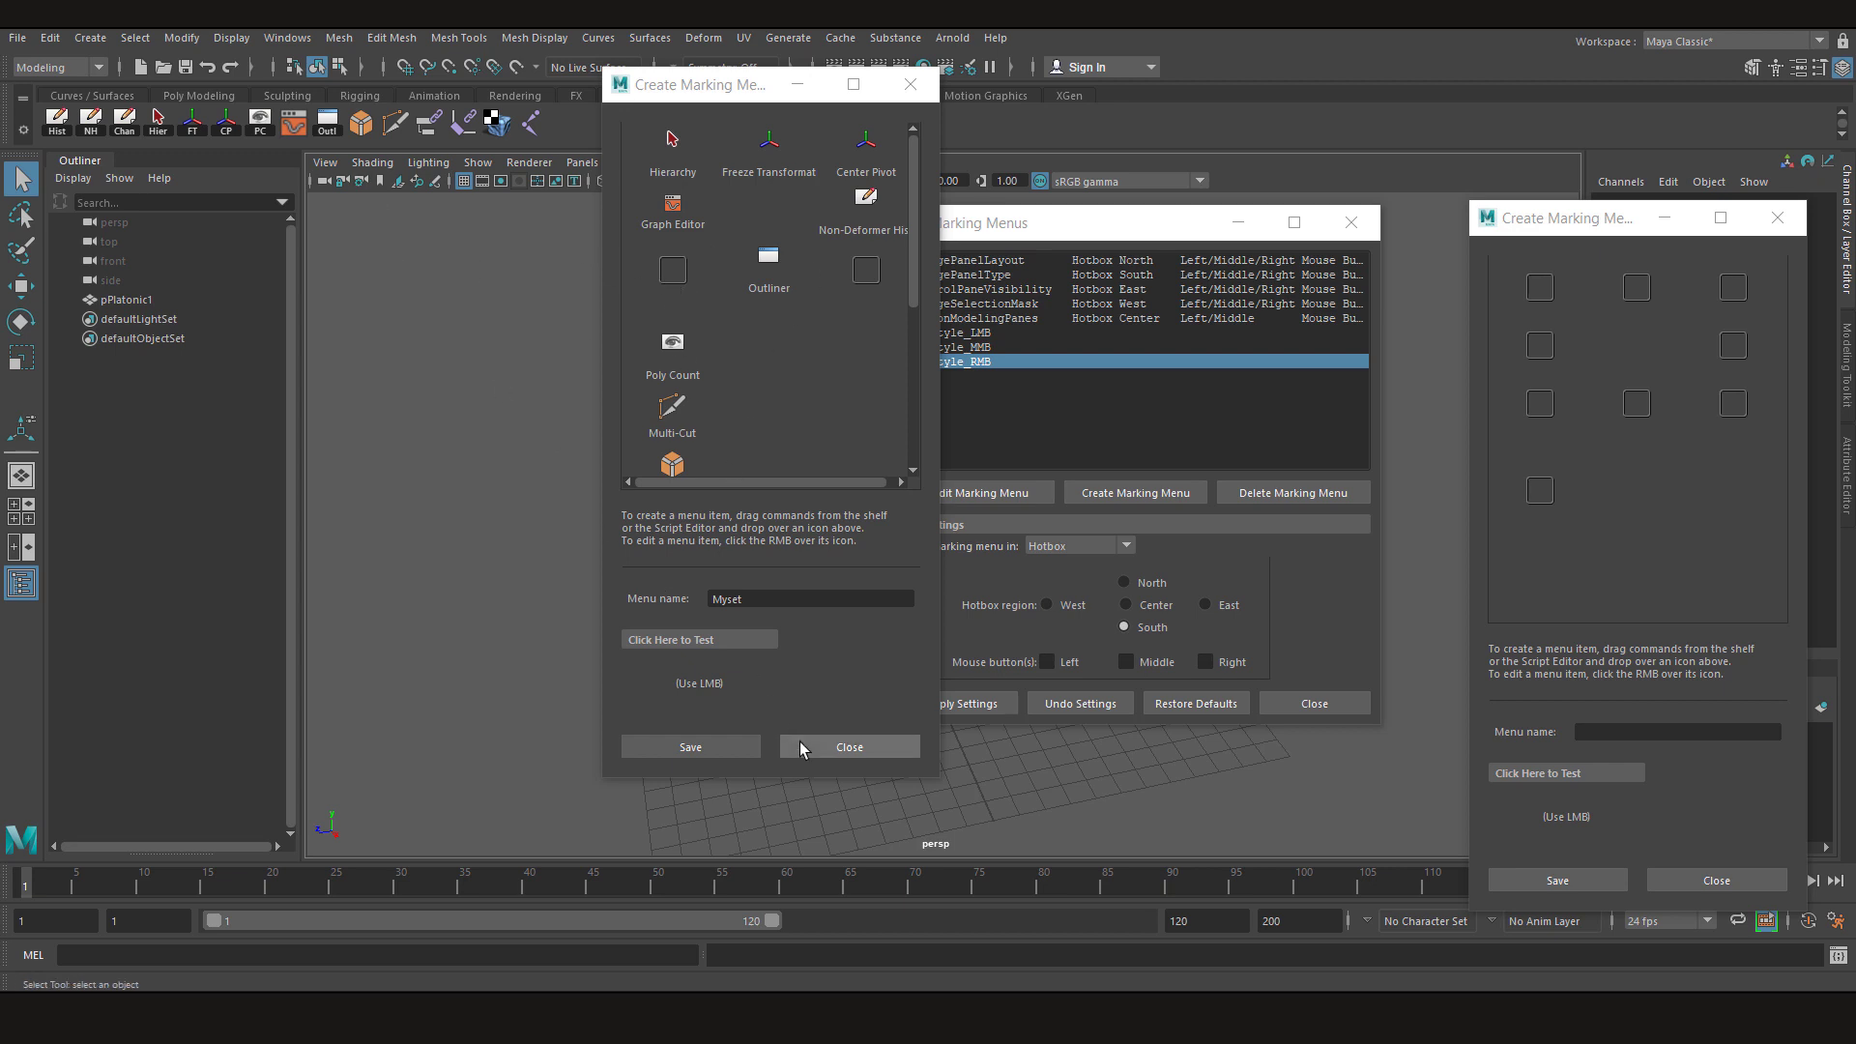
click(740, 642)
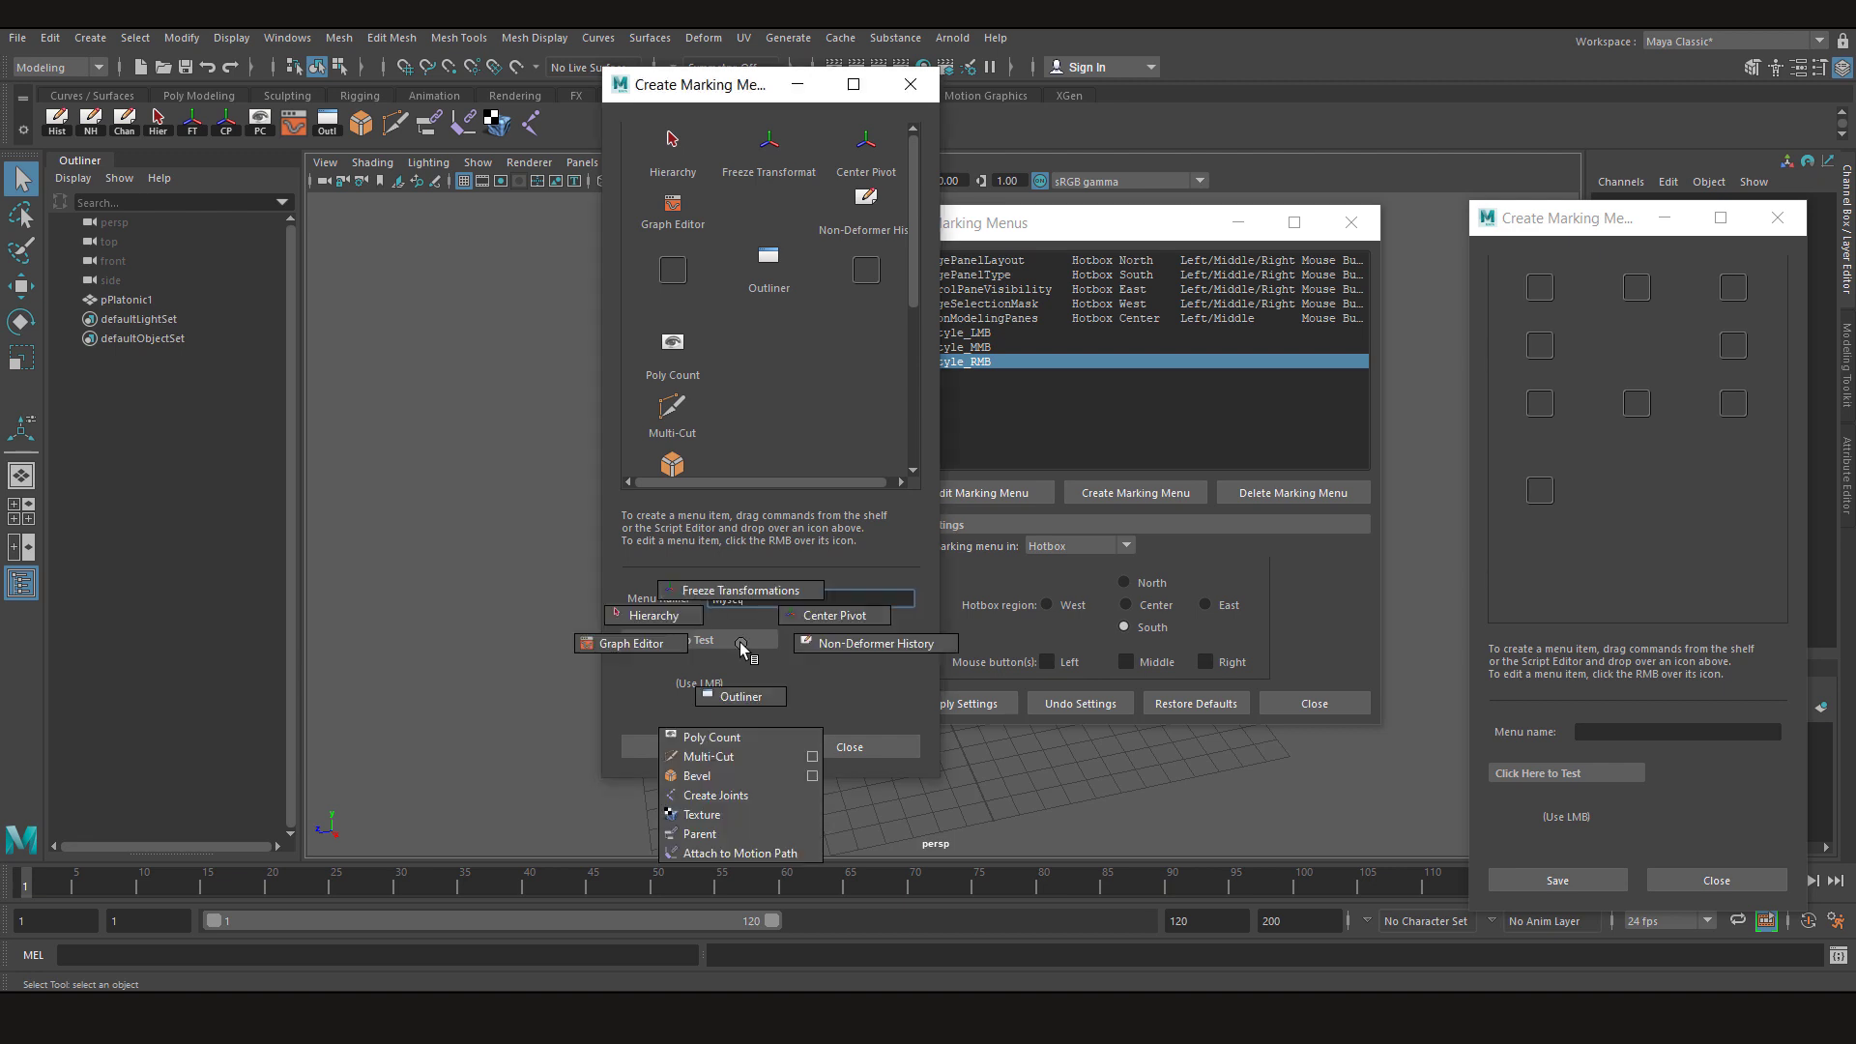
drag(741, 646, 650, 630)
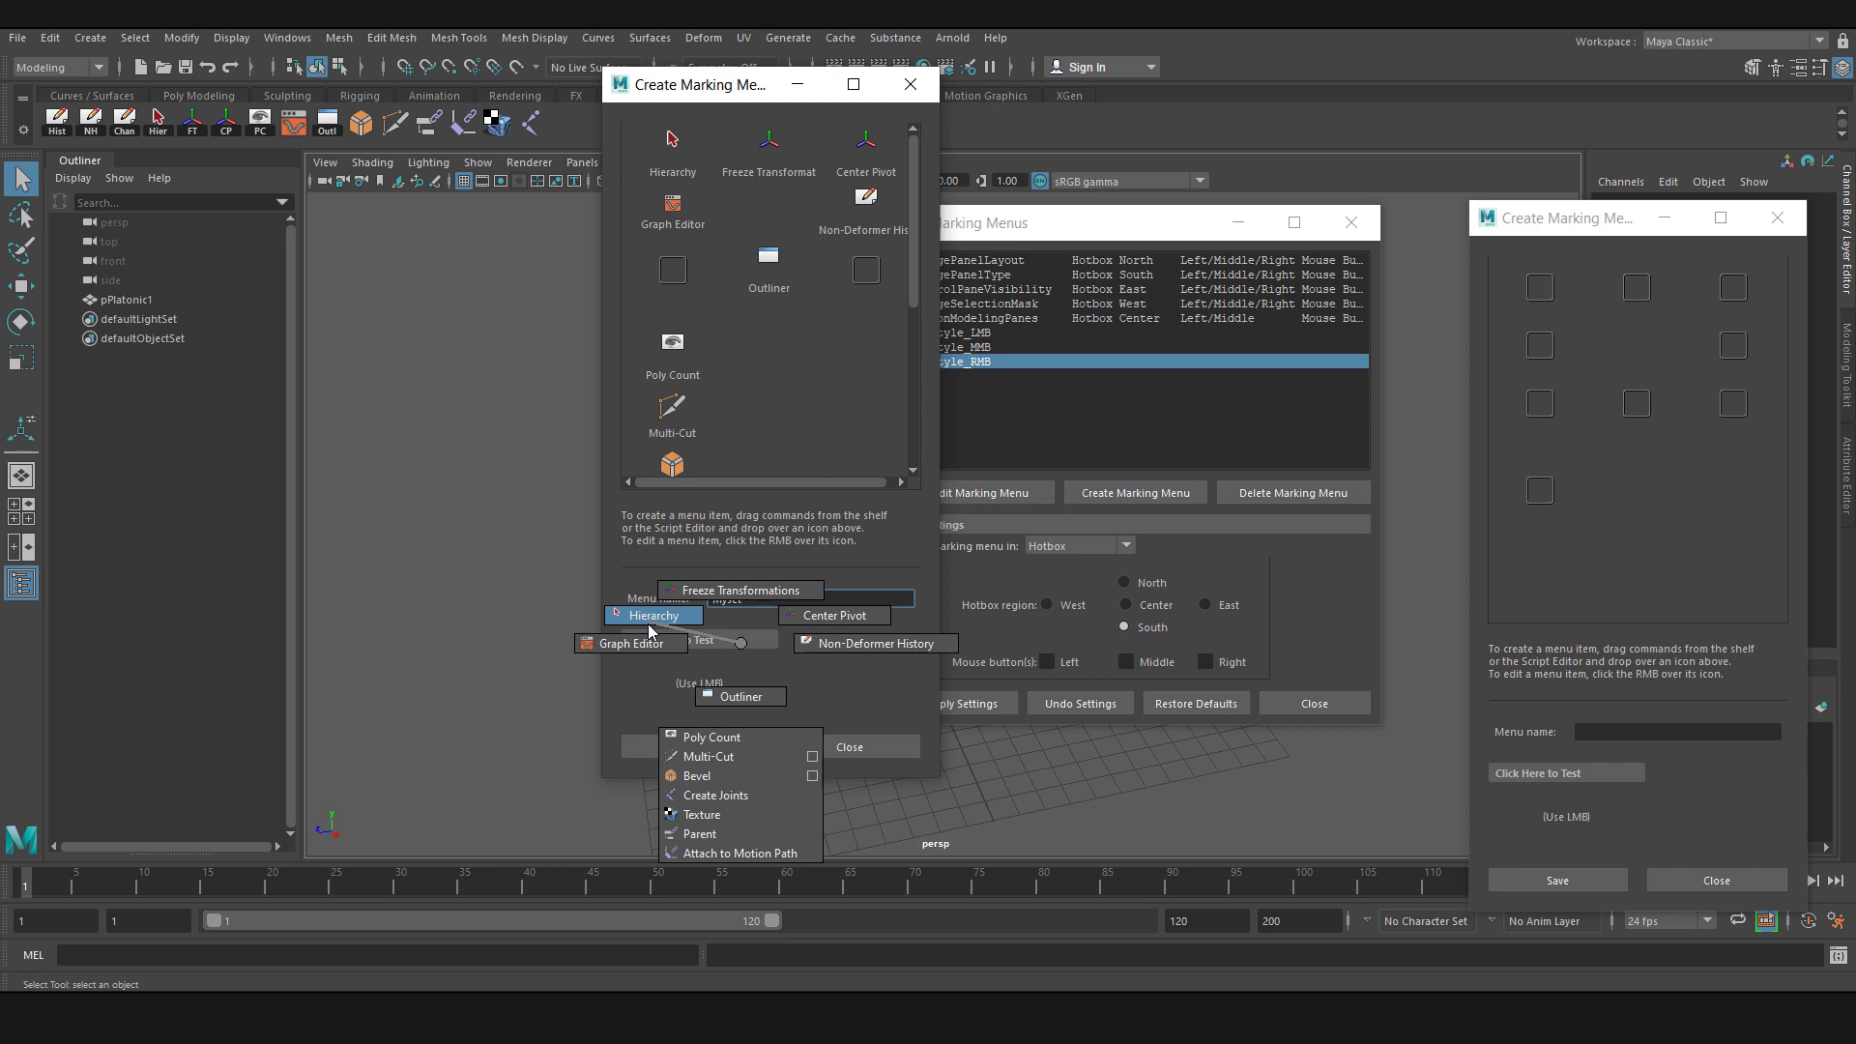
drag(650, 631, 779, 649)
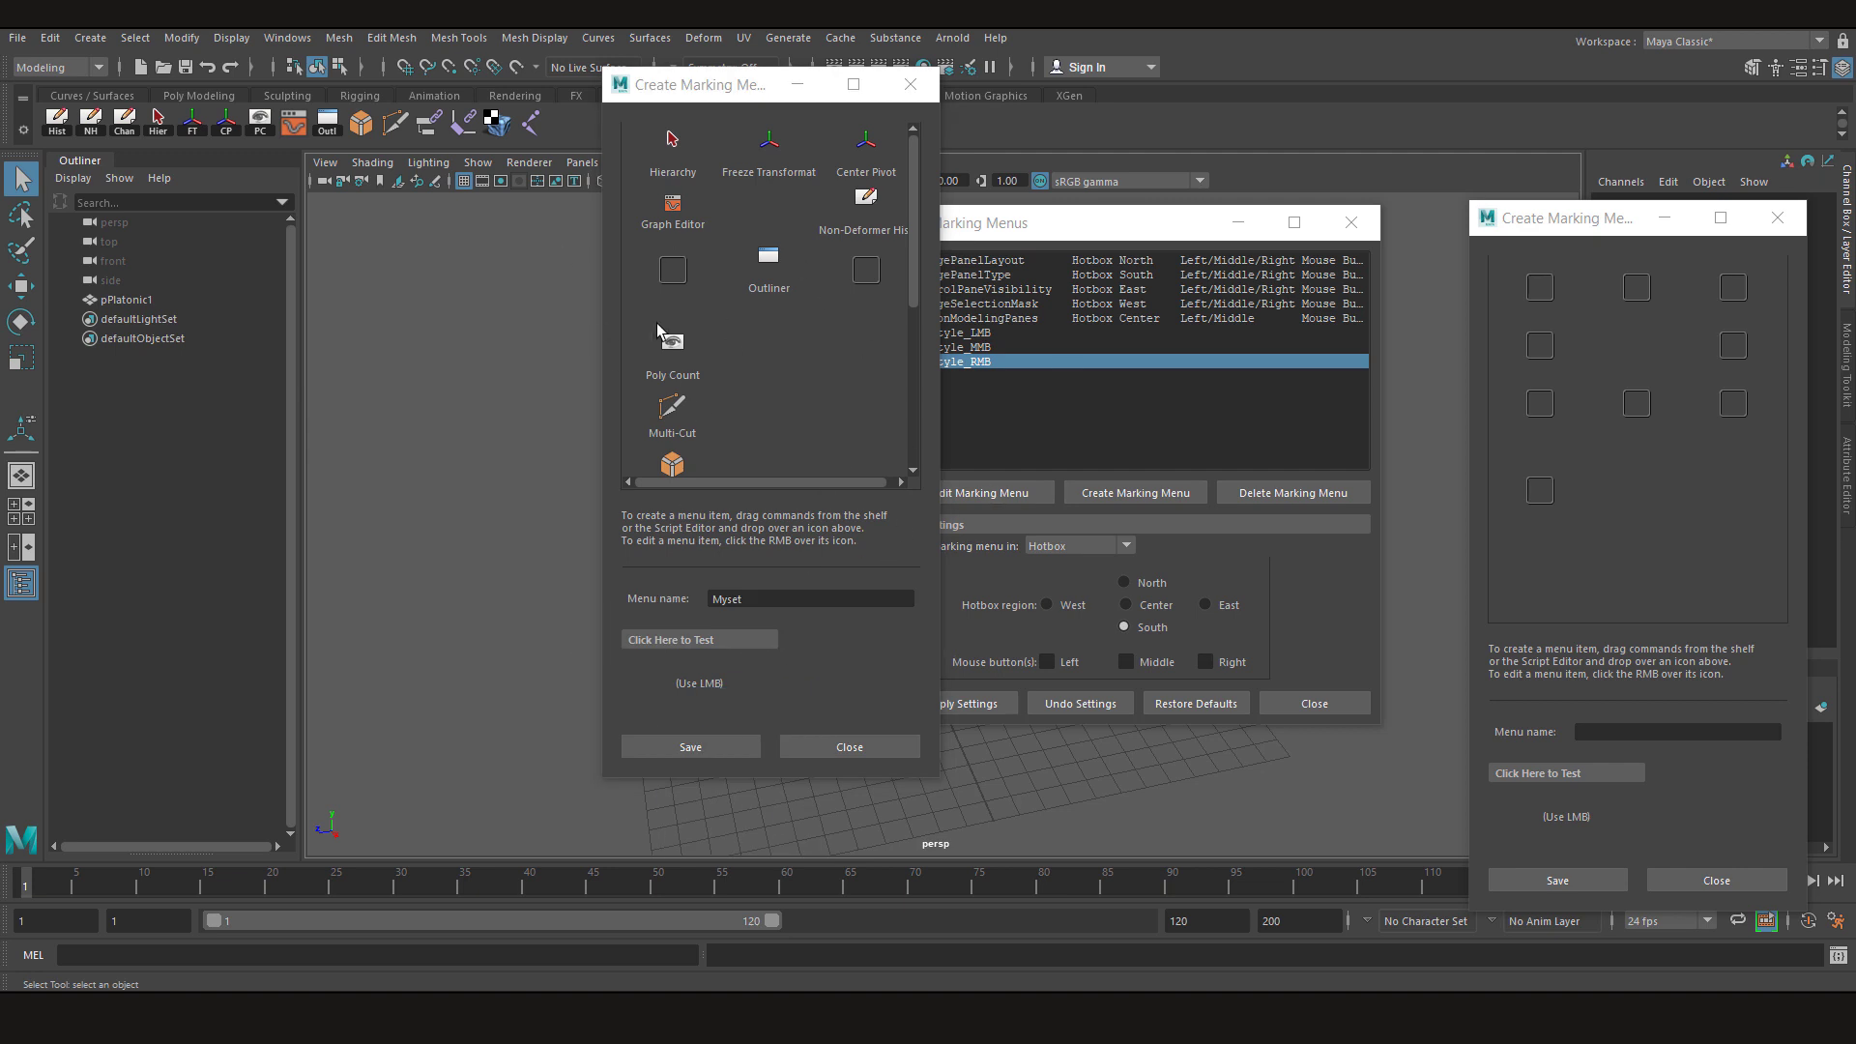
Add Polygon Plane and Polygon Cube from the Poly Modeling shelf to empty Myset slots
scroll(741, 390, down, 3)
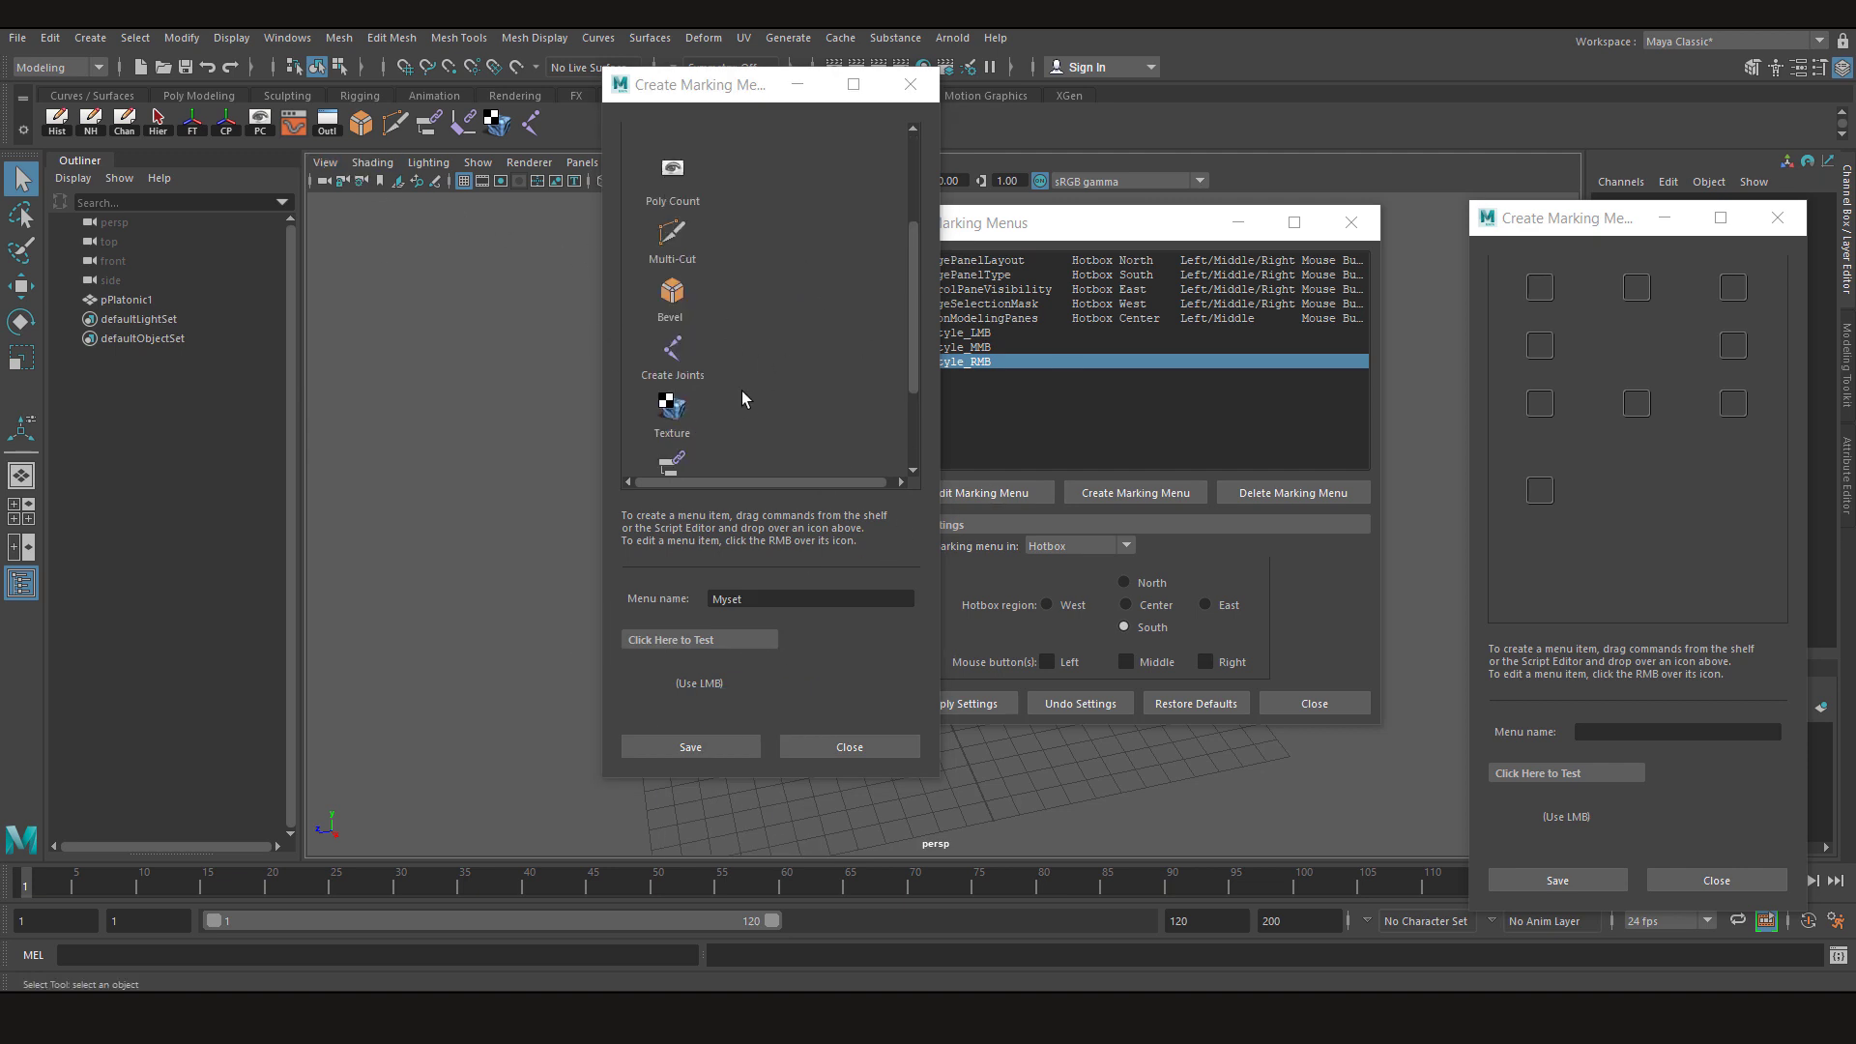
scroll(740, 391, up, 3)
click(198, 96)
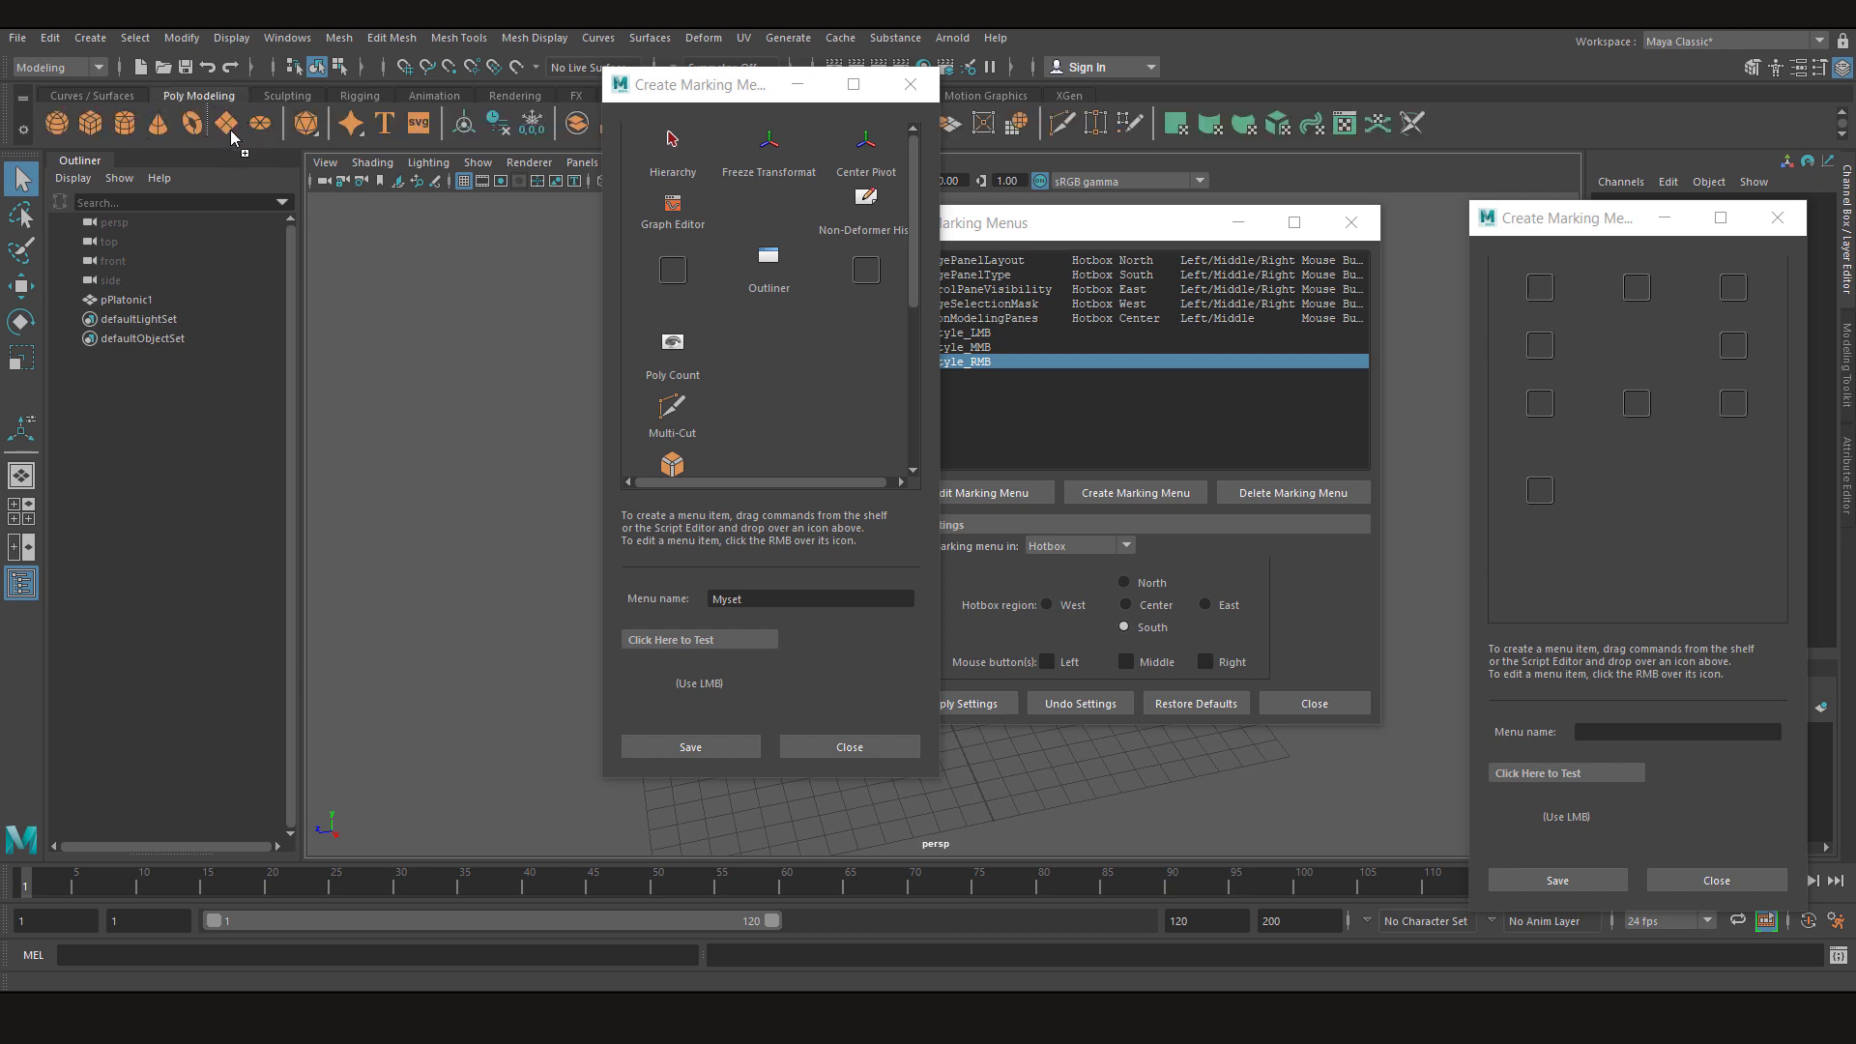
middle_drag(223, 123, 663, 278)
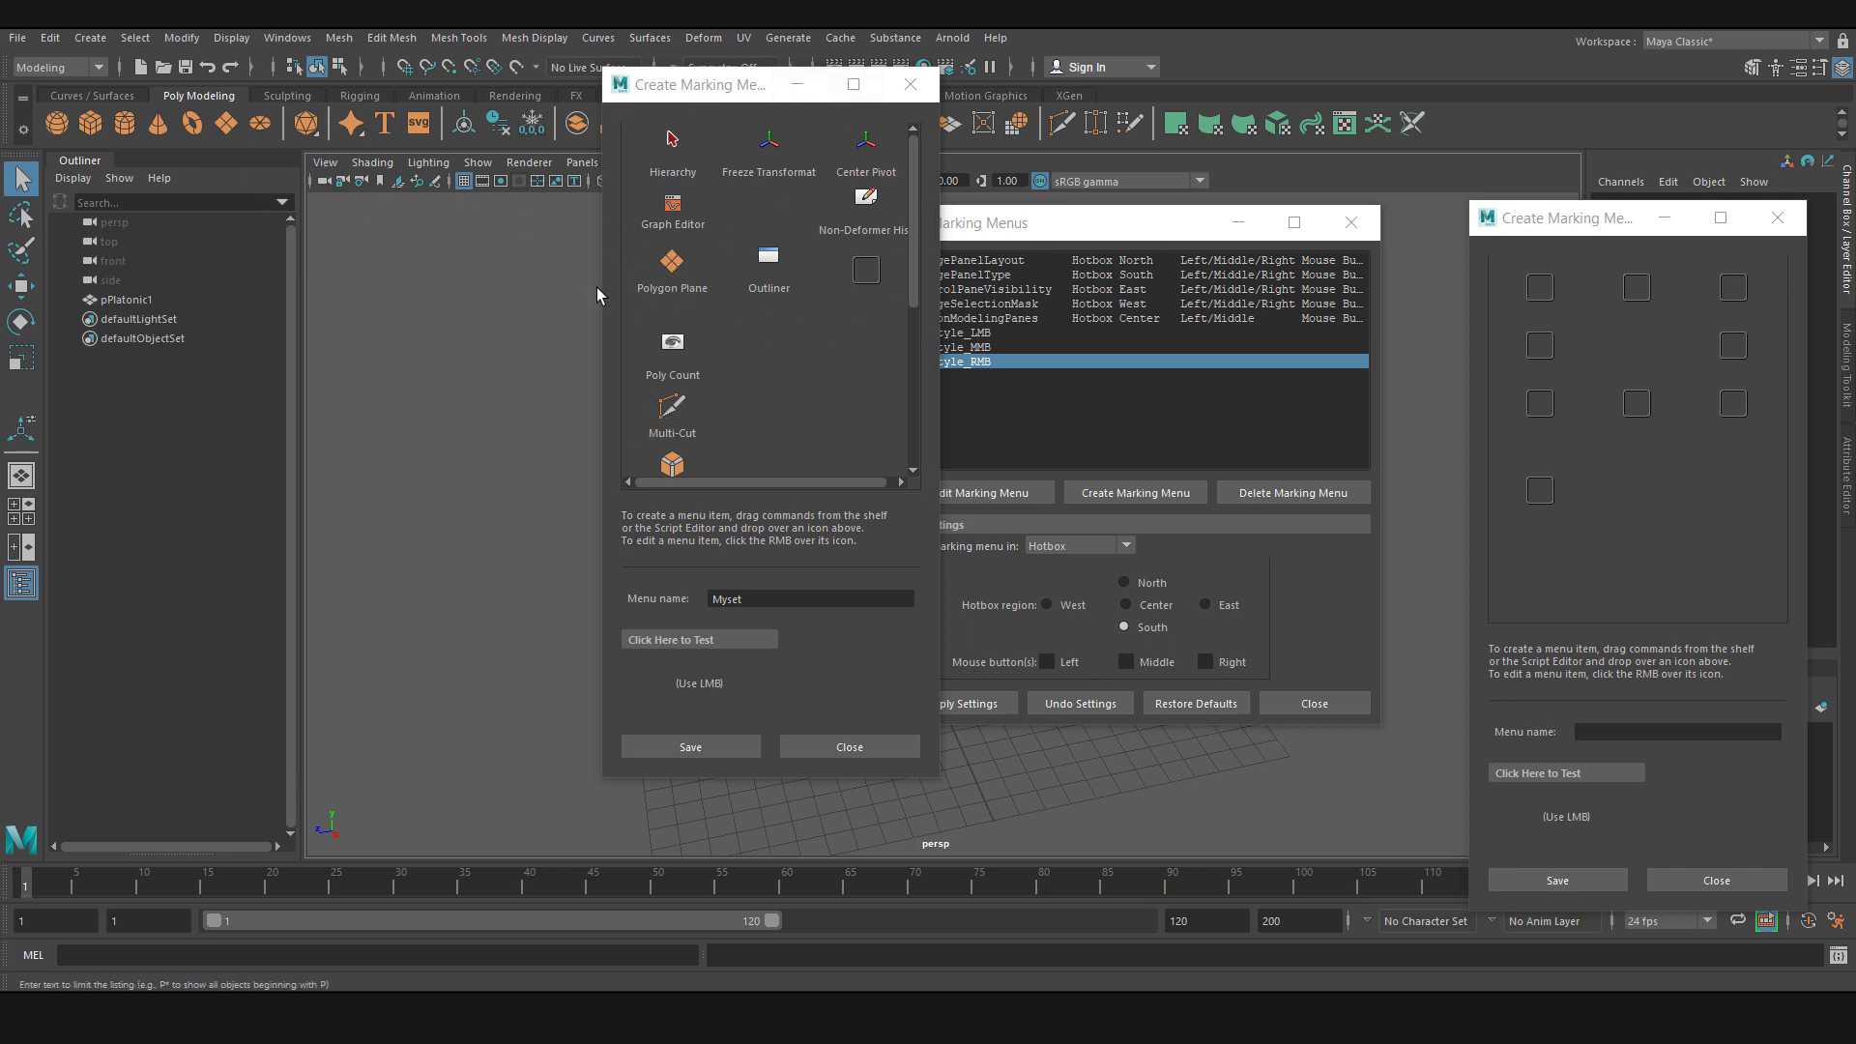
middle_drag(90, 123, 106, 137)
middle_drag(94, 126, 865, 274)
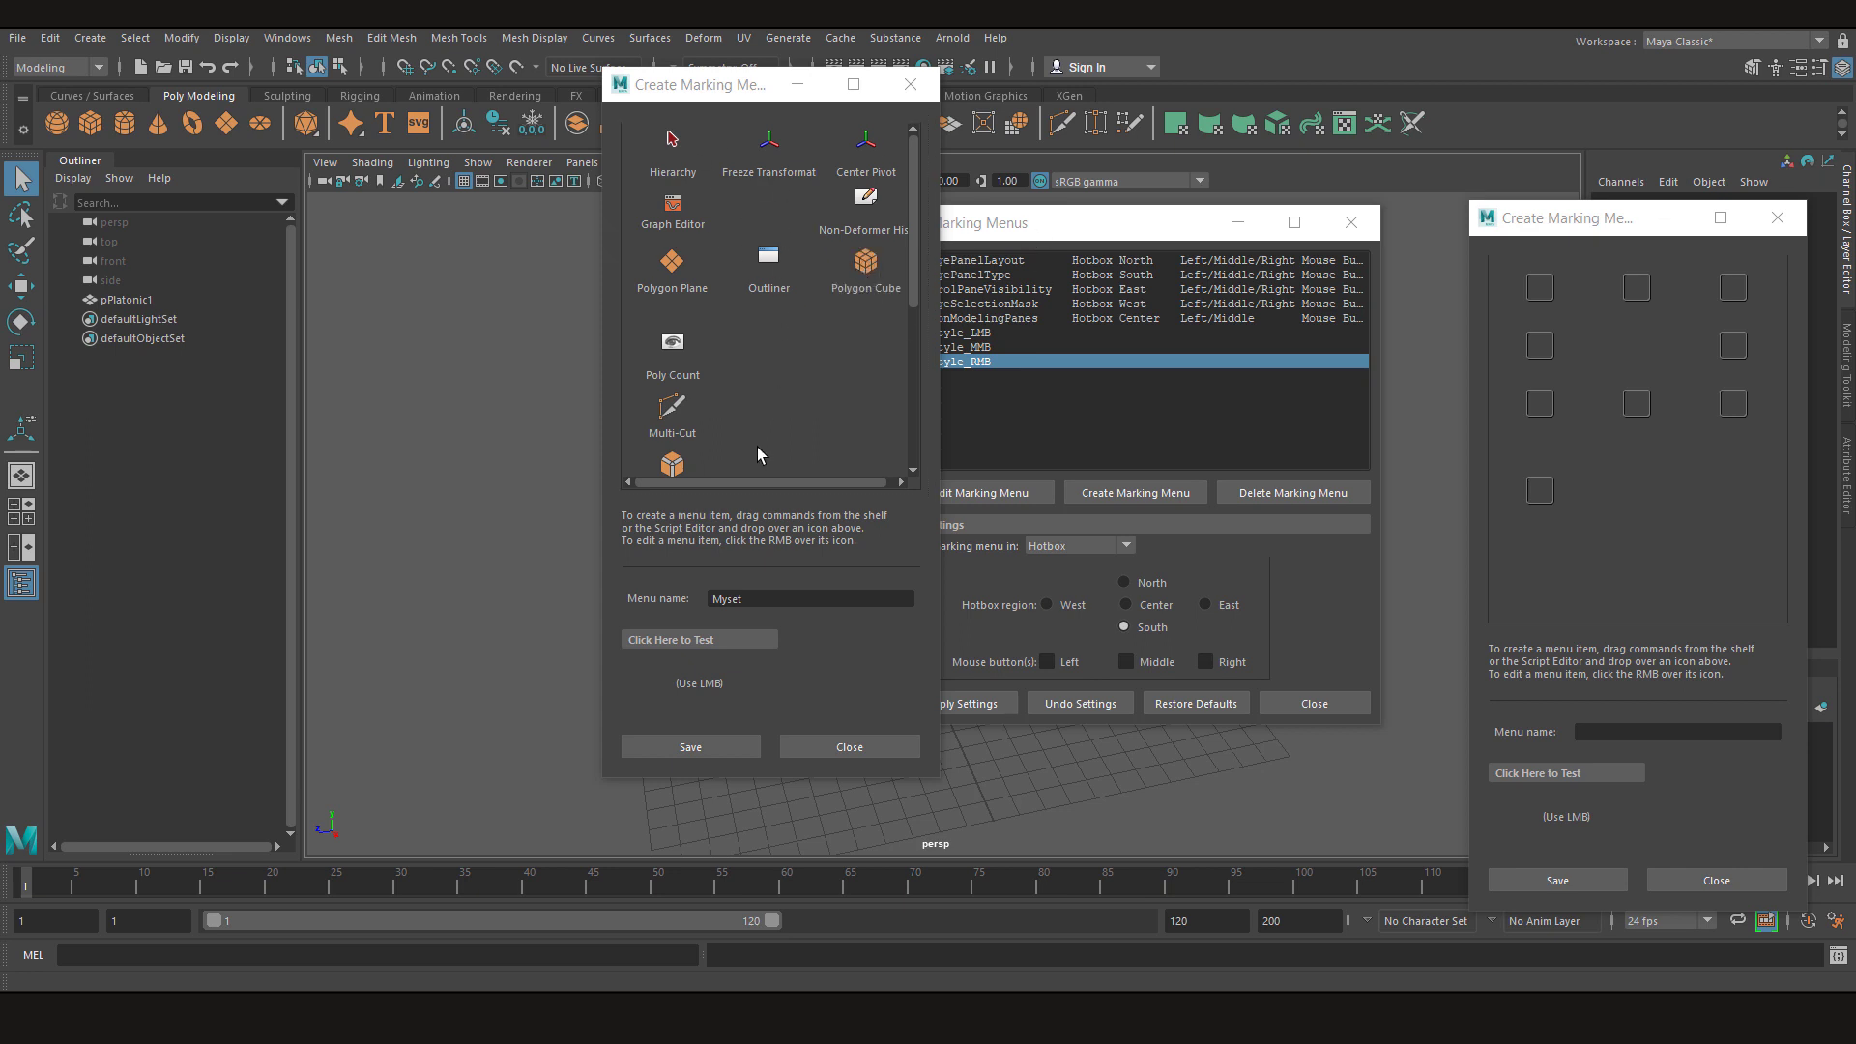
Save Myset, close the Create Marking Menu window, and set its use to Hotbox
click(667, 752)
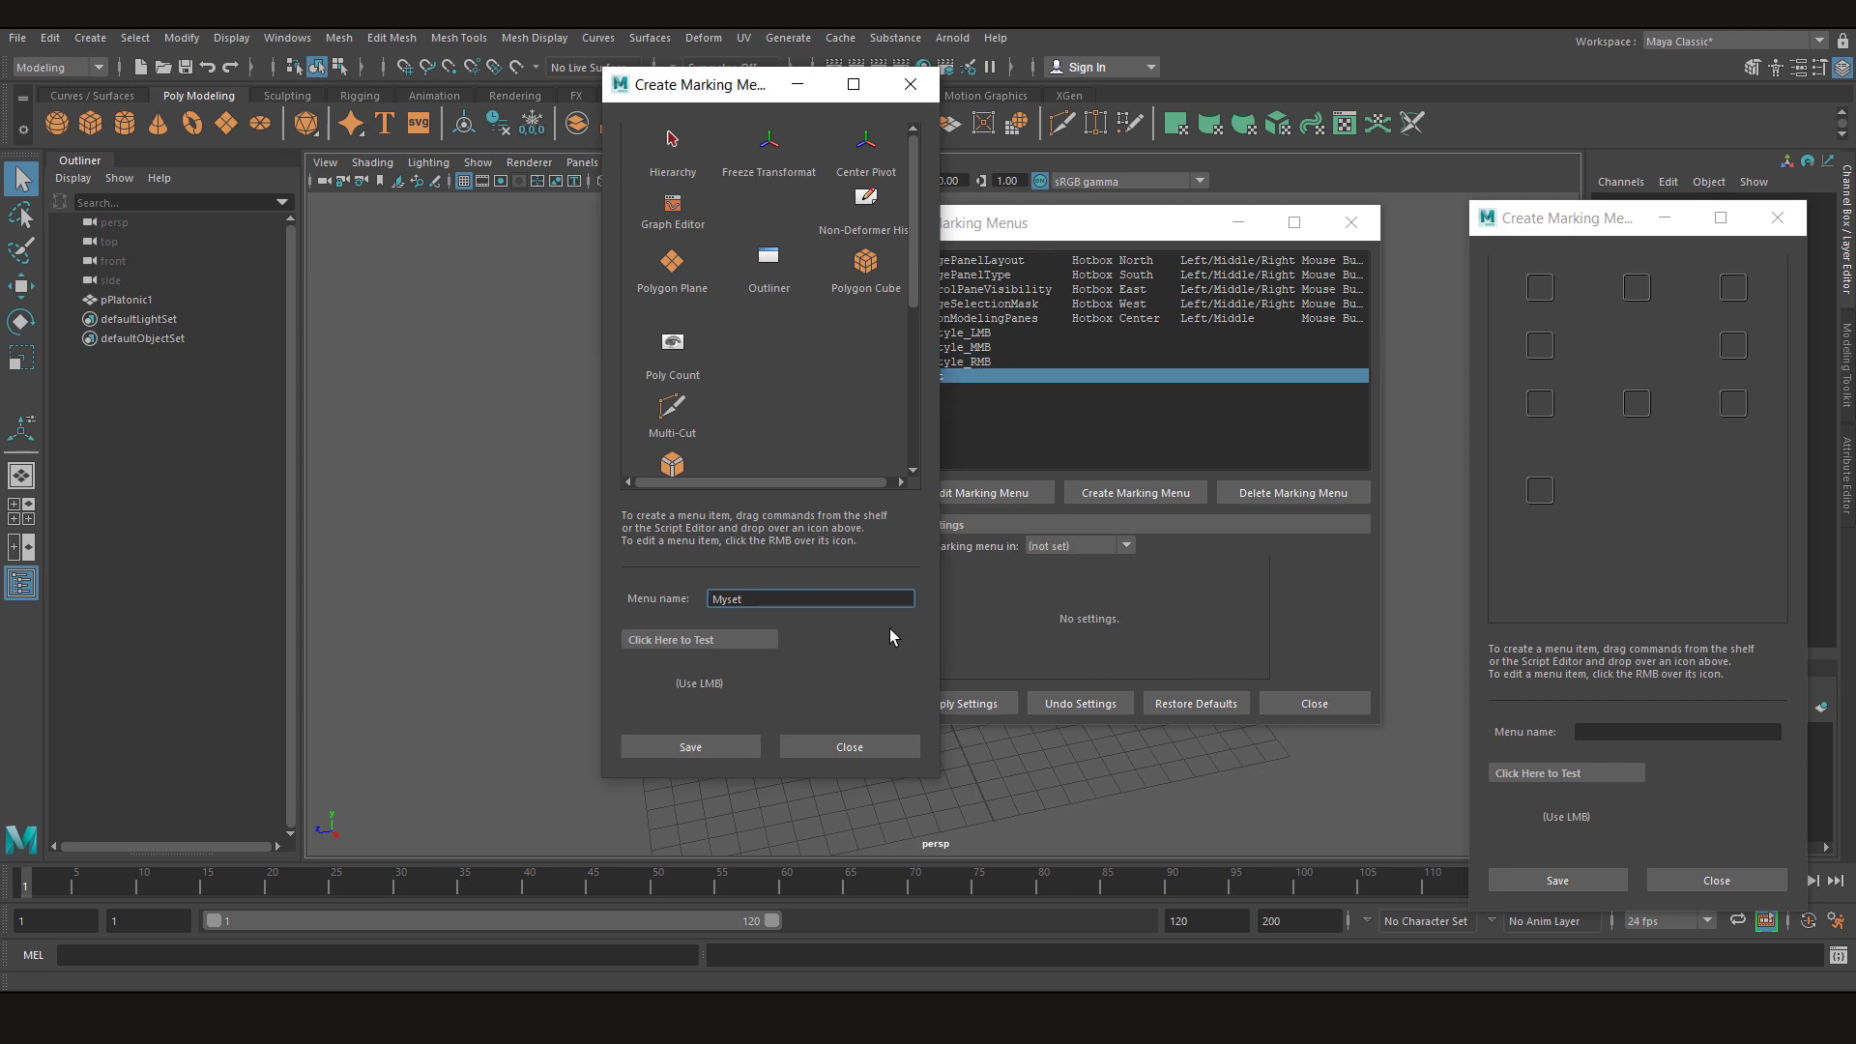
click(850, 747)
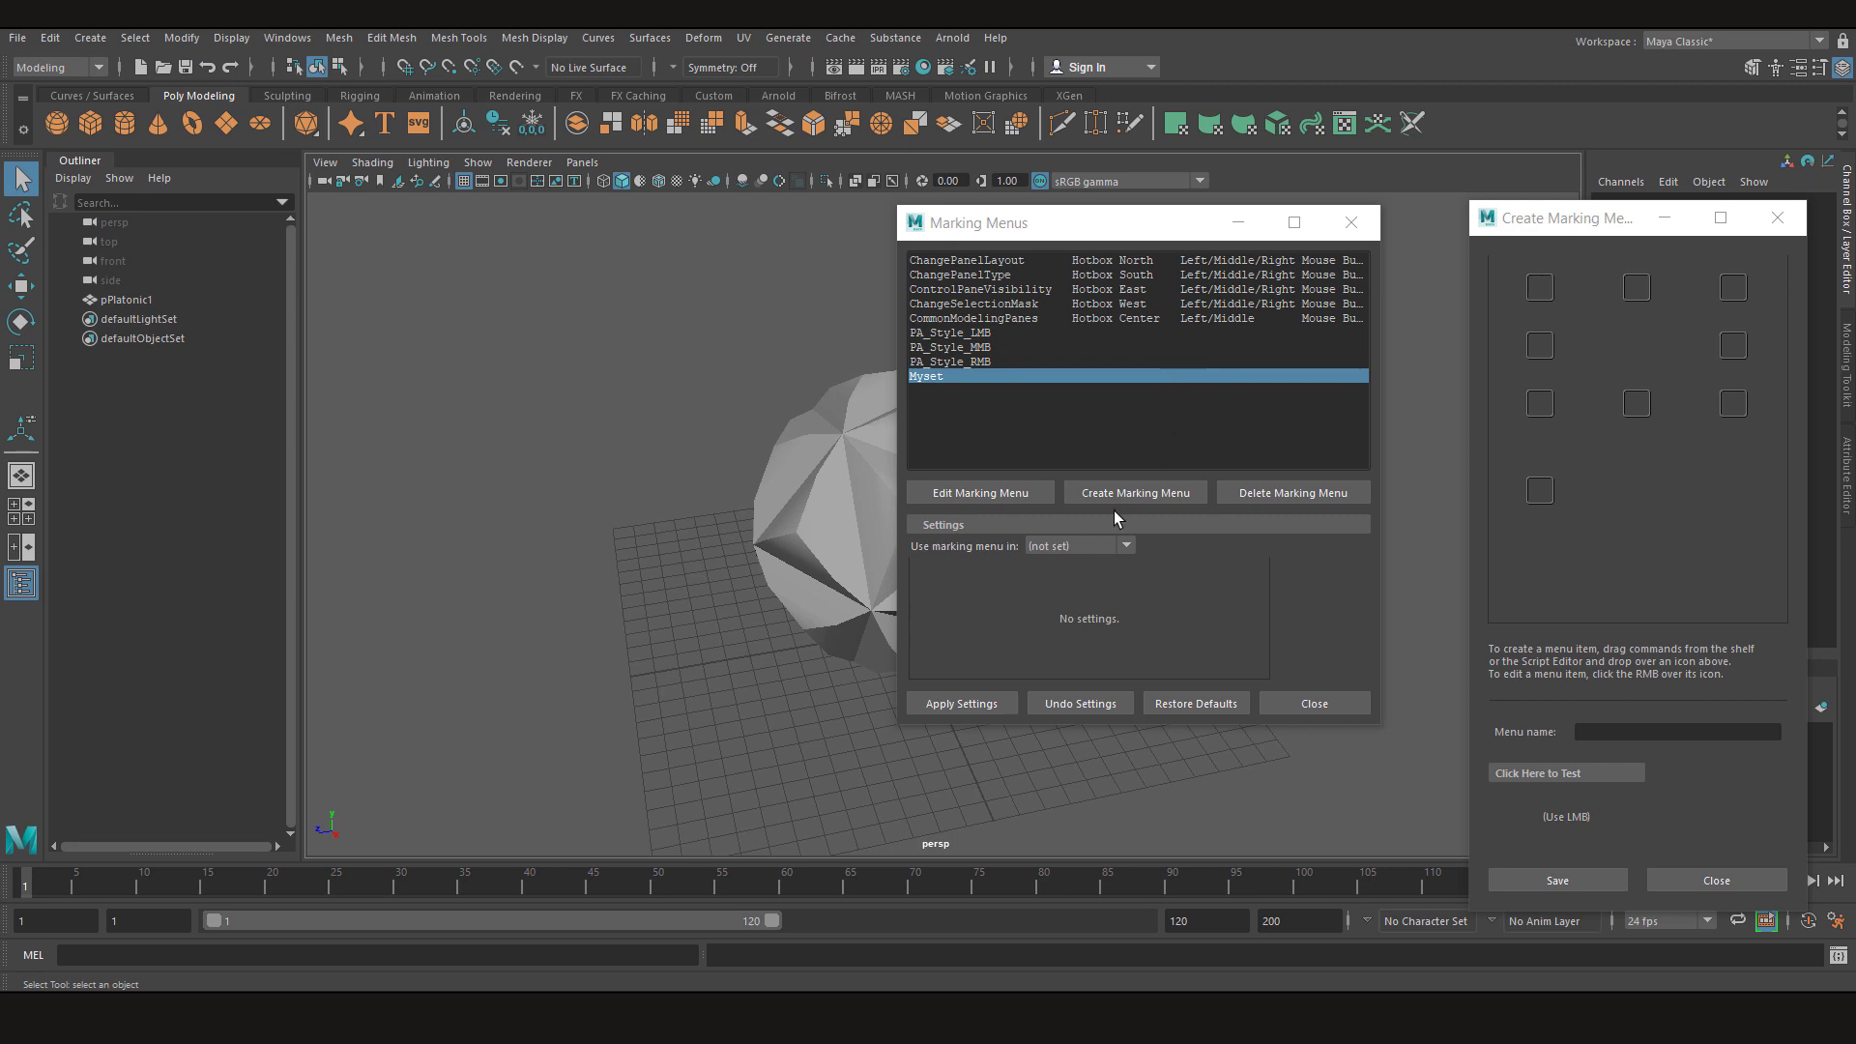
click(1054, 547)
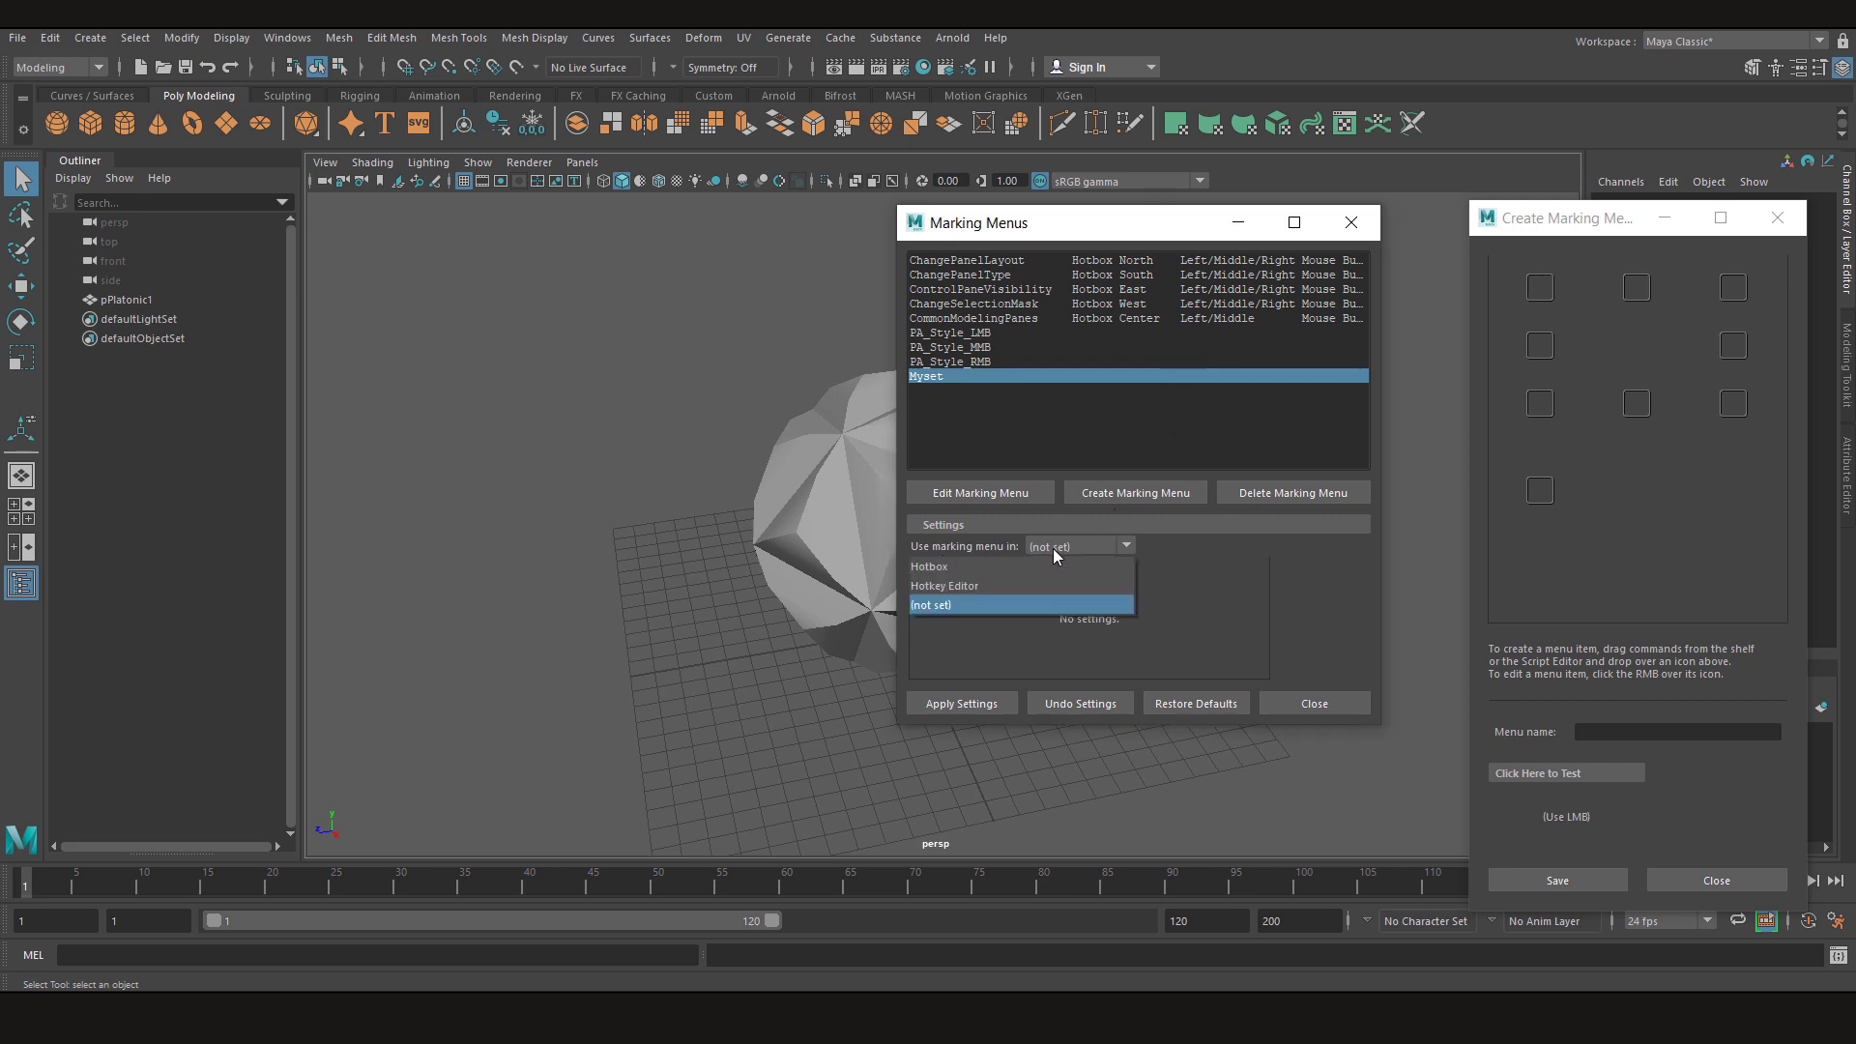
click(954, 571)
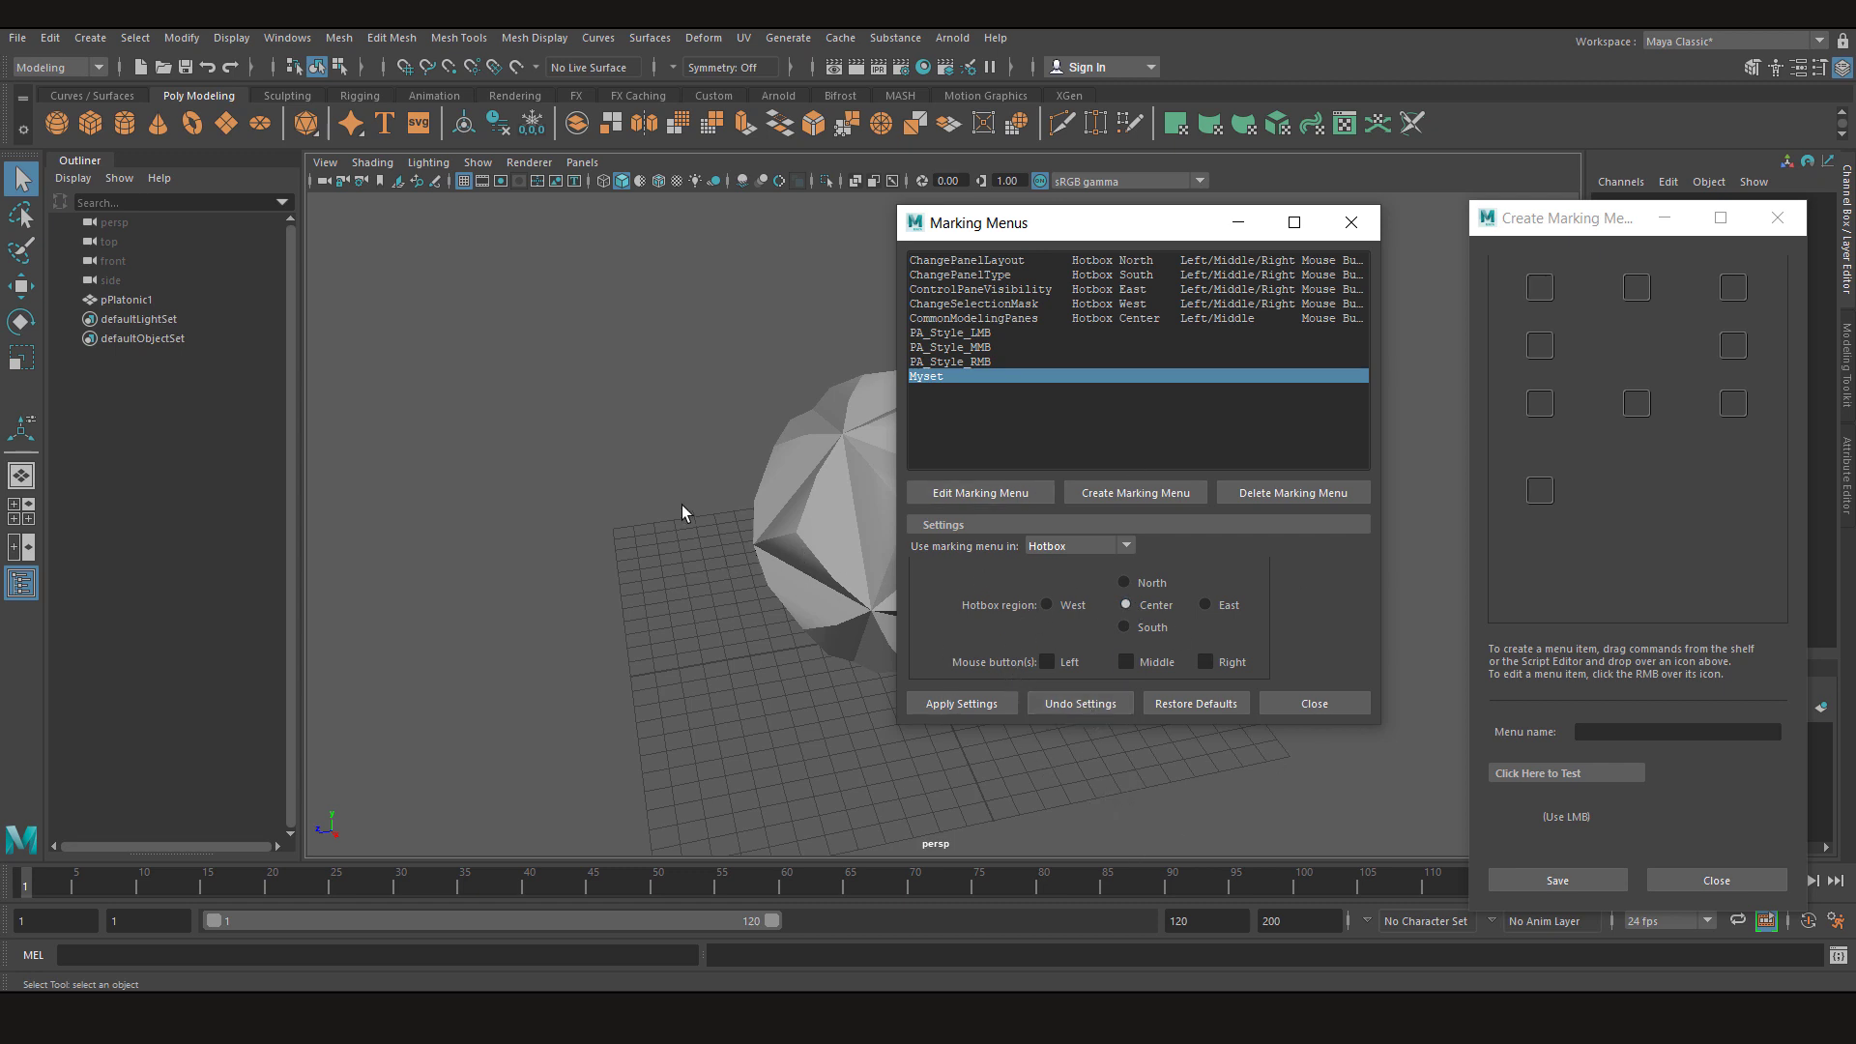
Return the viewport to perspective, then assign Myset to the Center region on right mouse button
key(space)
drag(639, 466, 619, 350)
mouse_move(544, 538)
mouse_down()
mouse_move(670, 719)
mouse_move(646, 671)
mouse_move(625, 468)
mouse_move(642, 445)
mouse_move(642, 489)
mouse_up()
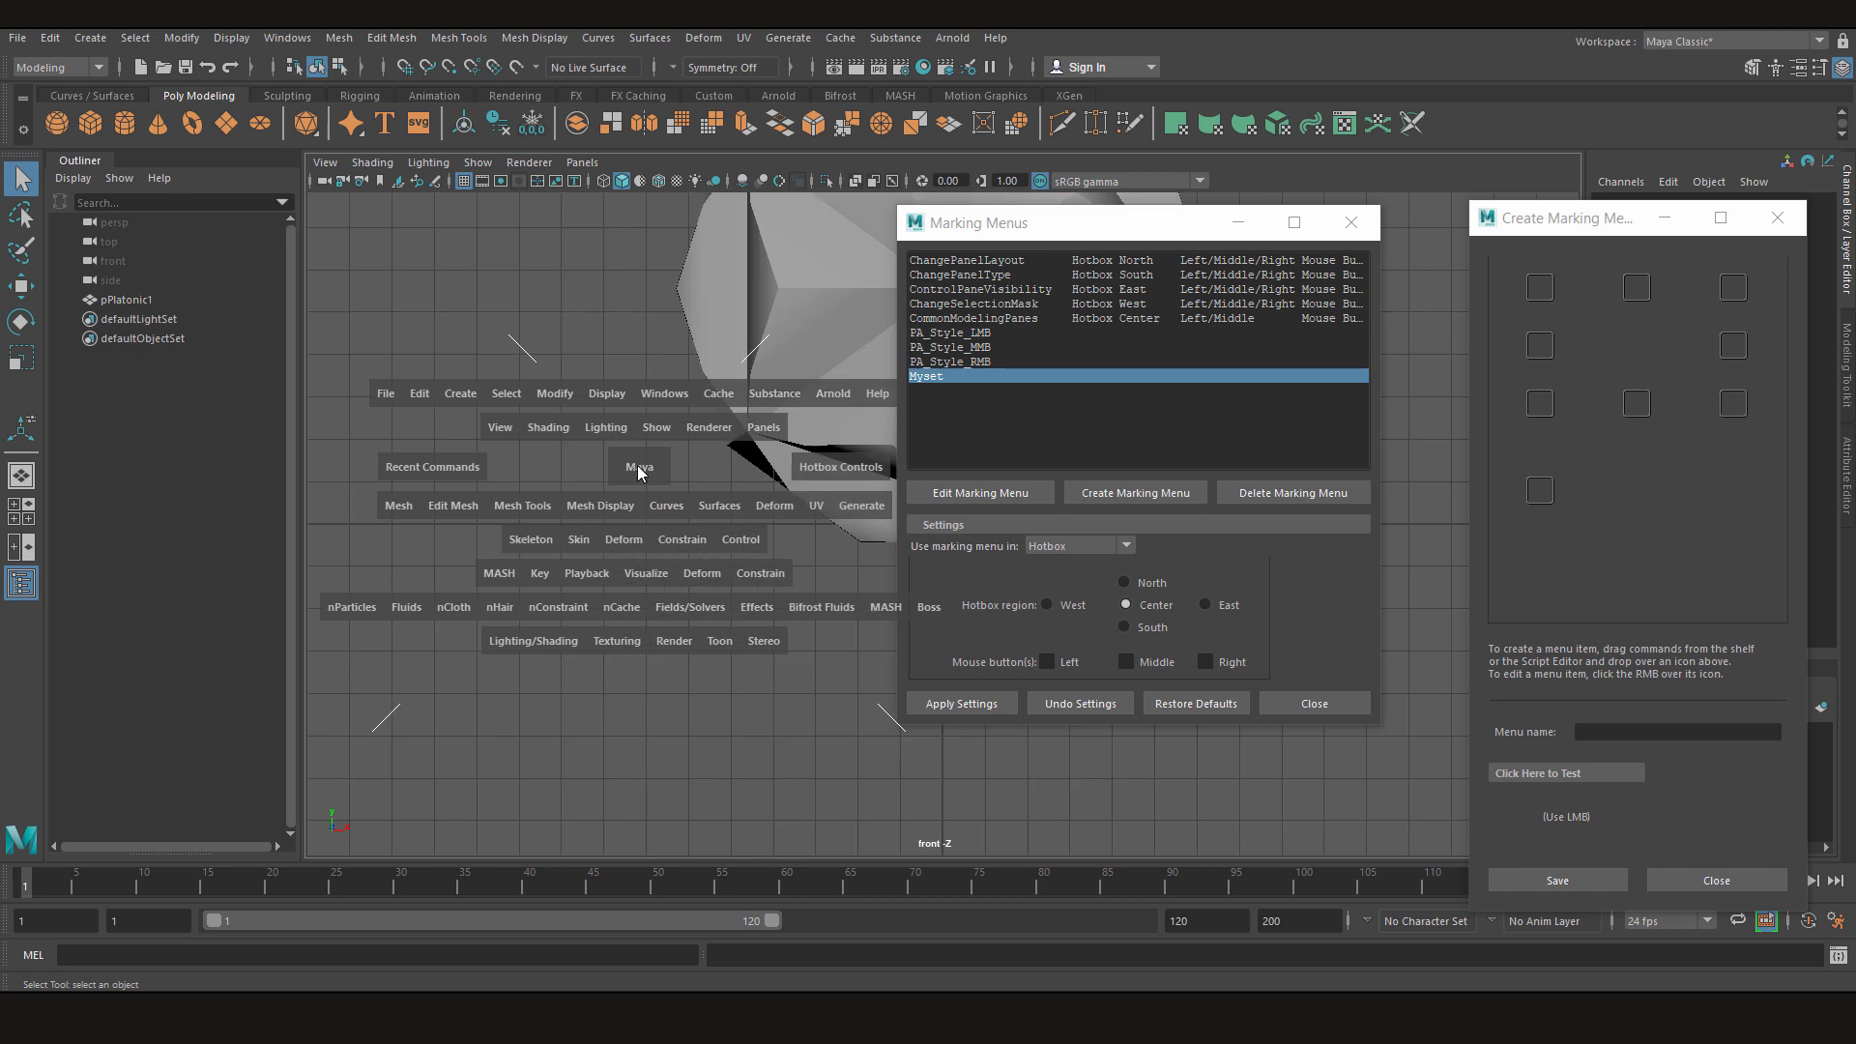
drag(711, 547, 714, 498)
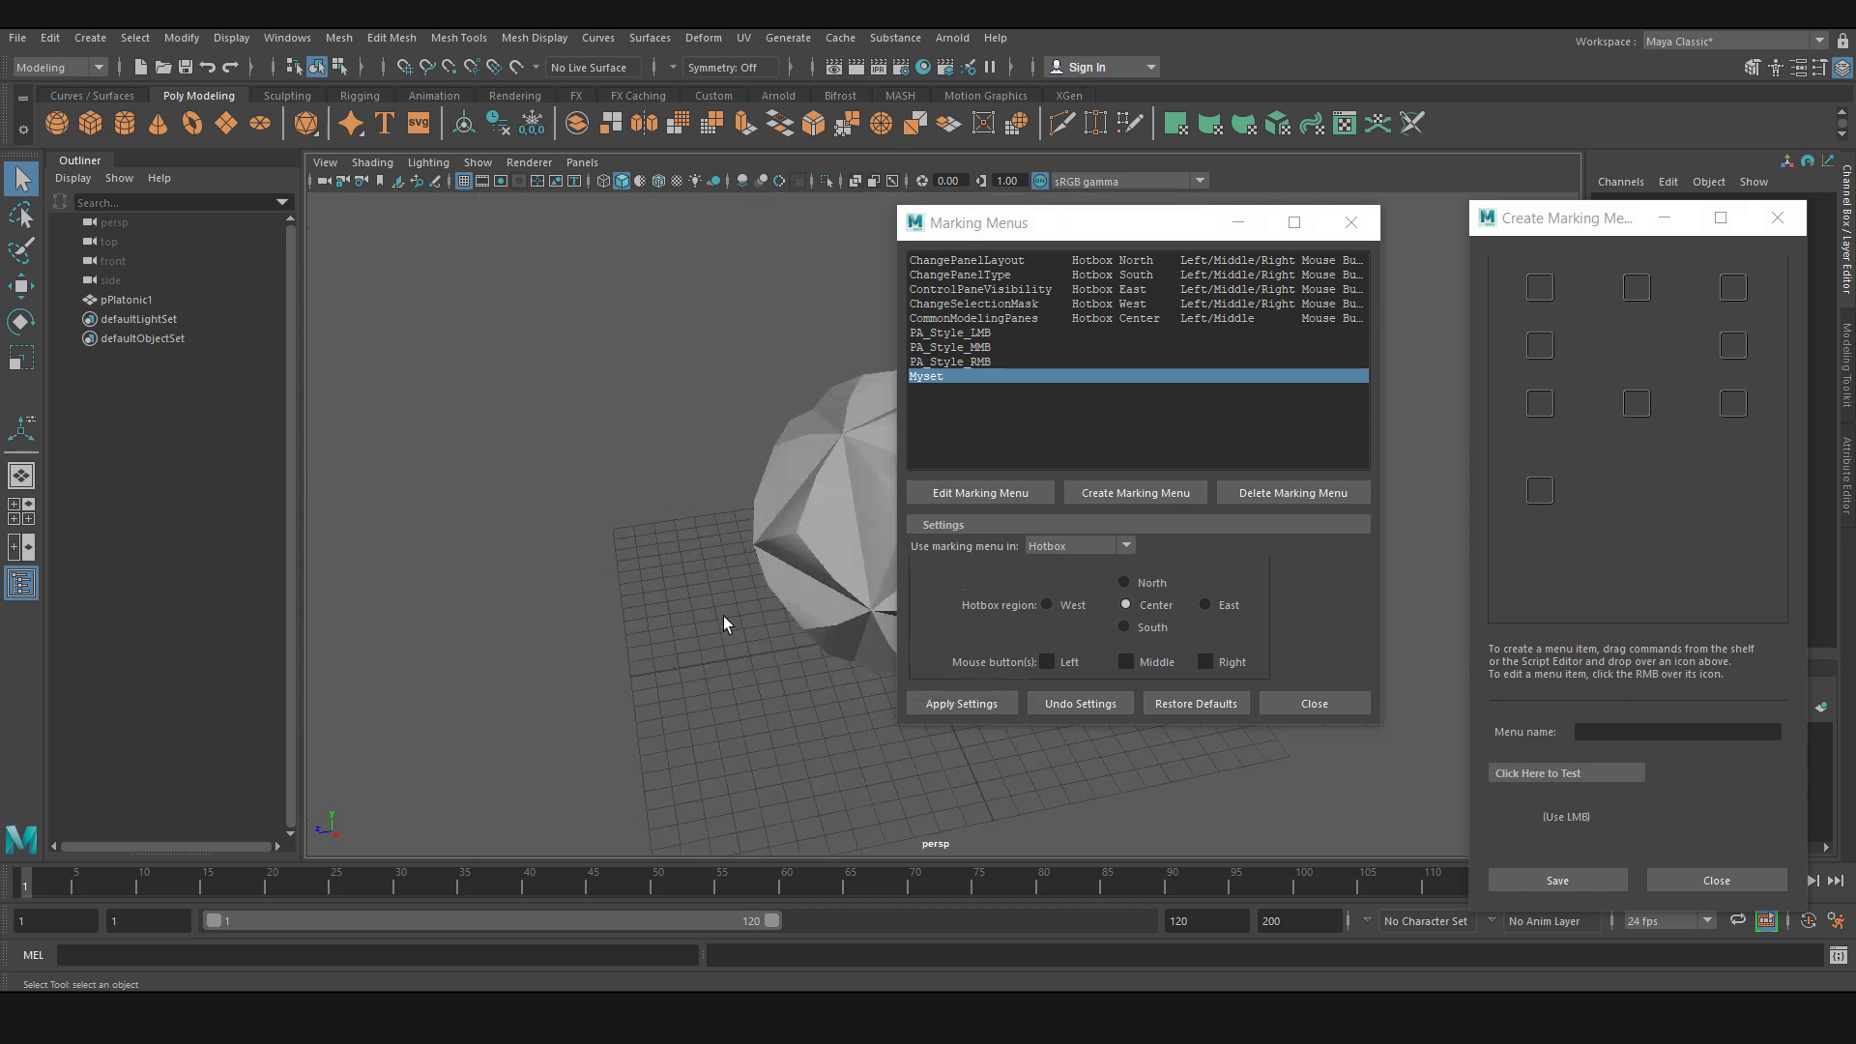
key(space)
click(1205, 661)
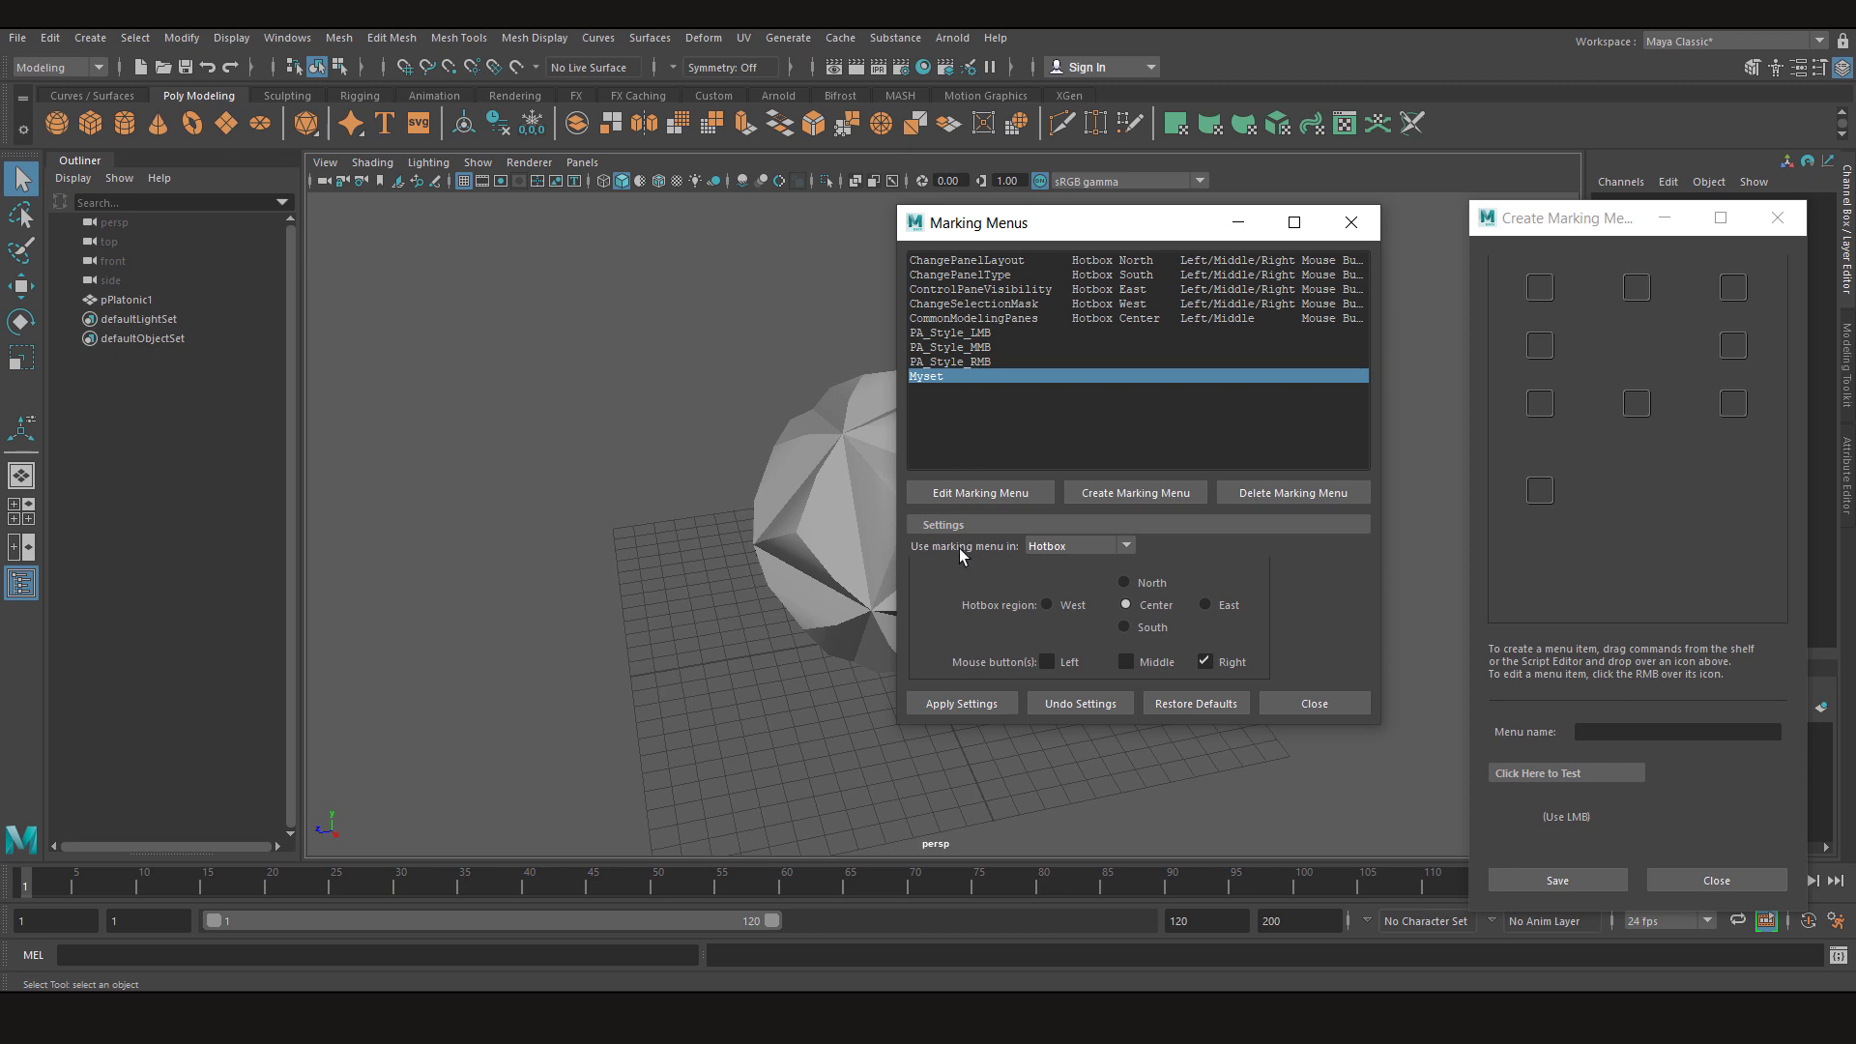
click(973, 703)
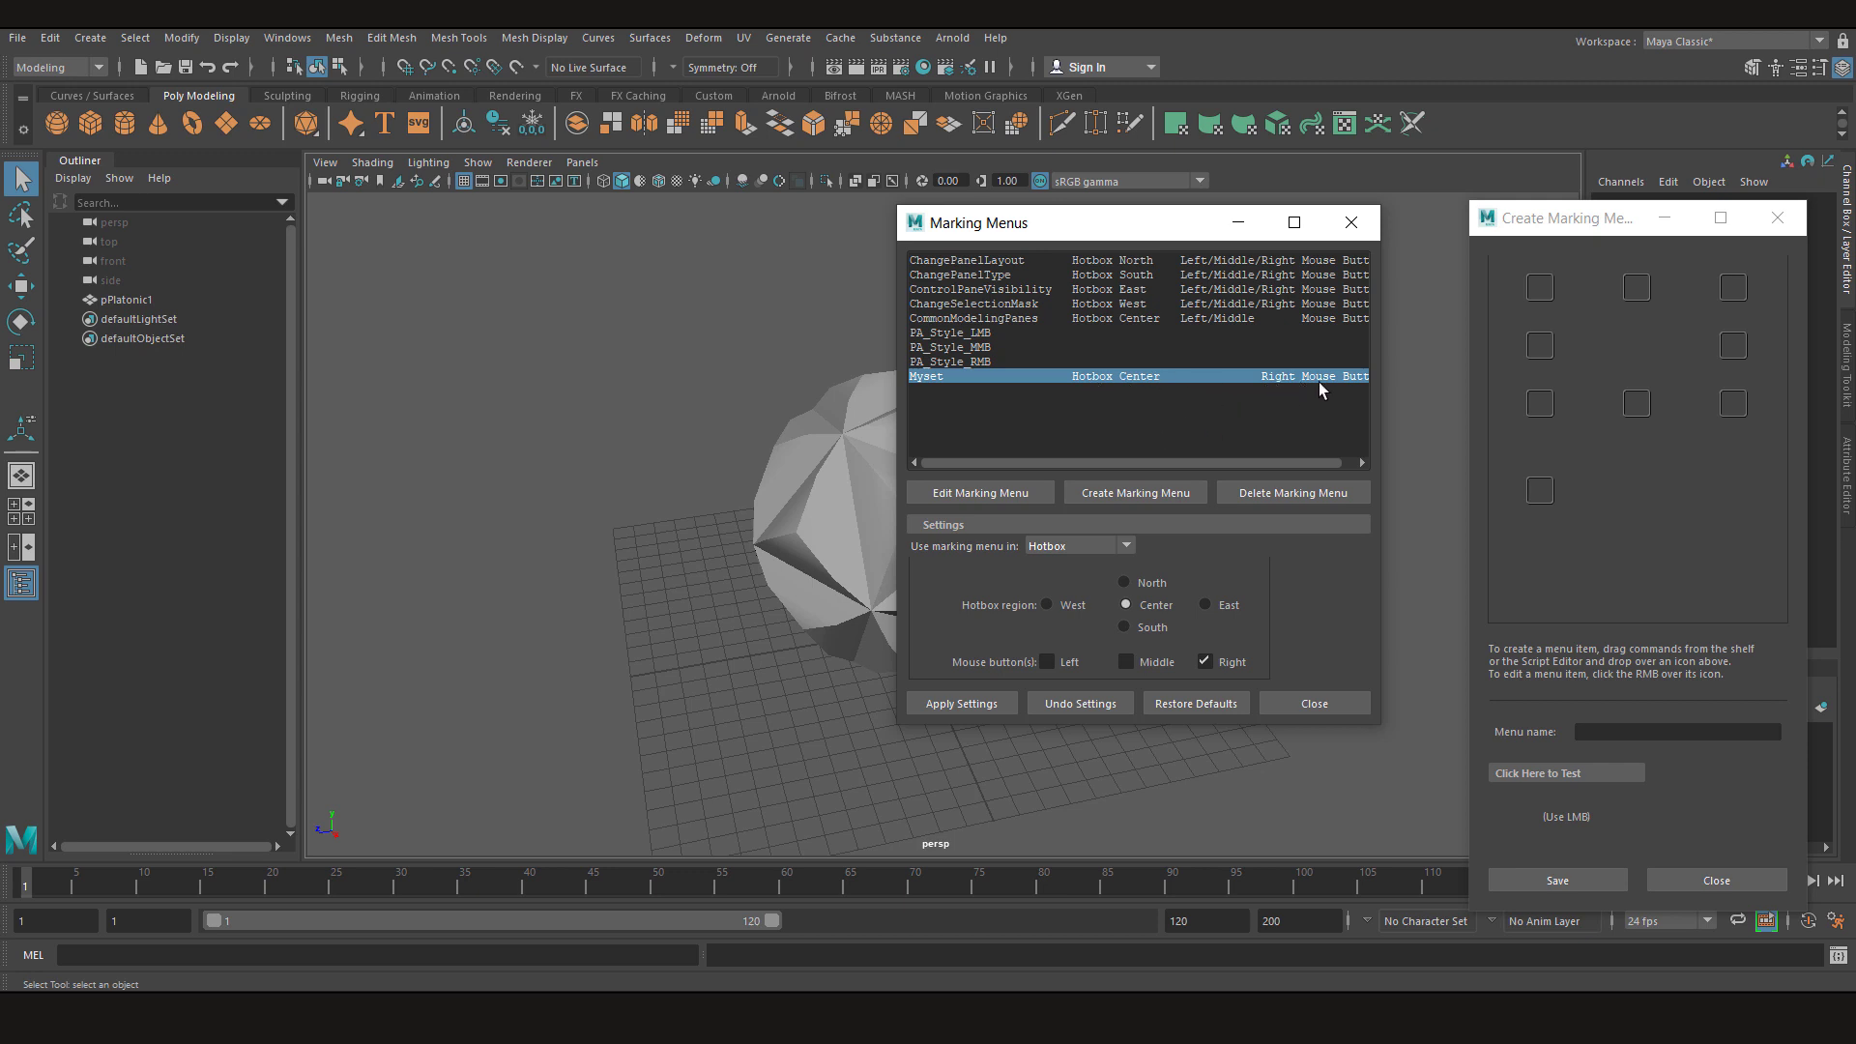
Close both marking menu windows and tilt the view down onto the model
click(1325, 703)
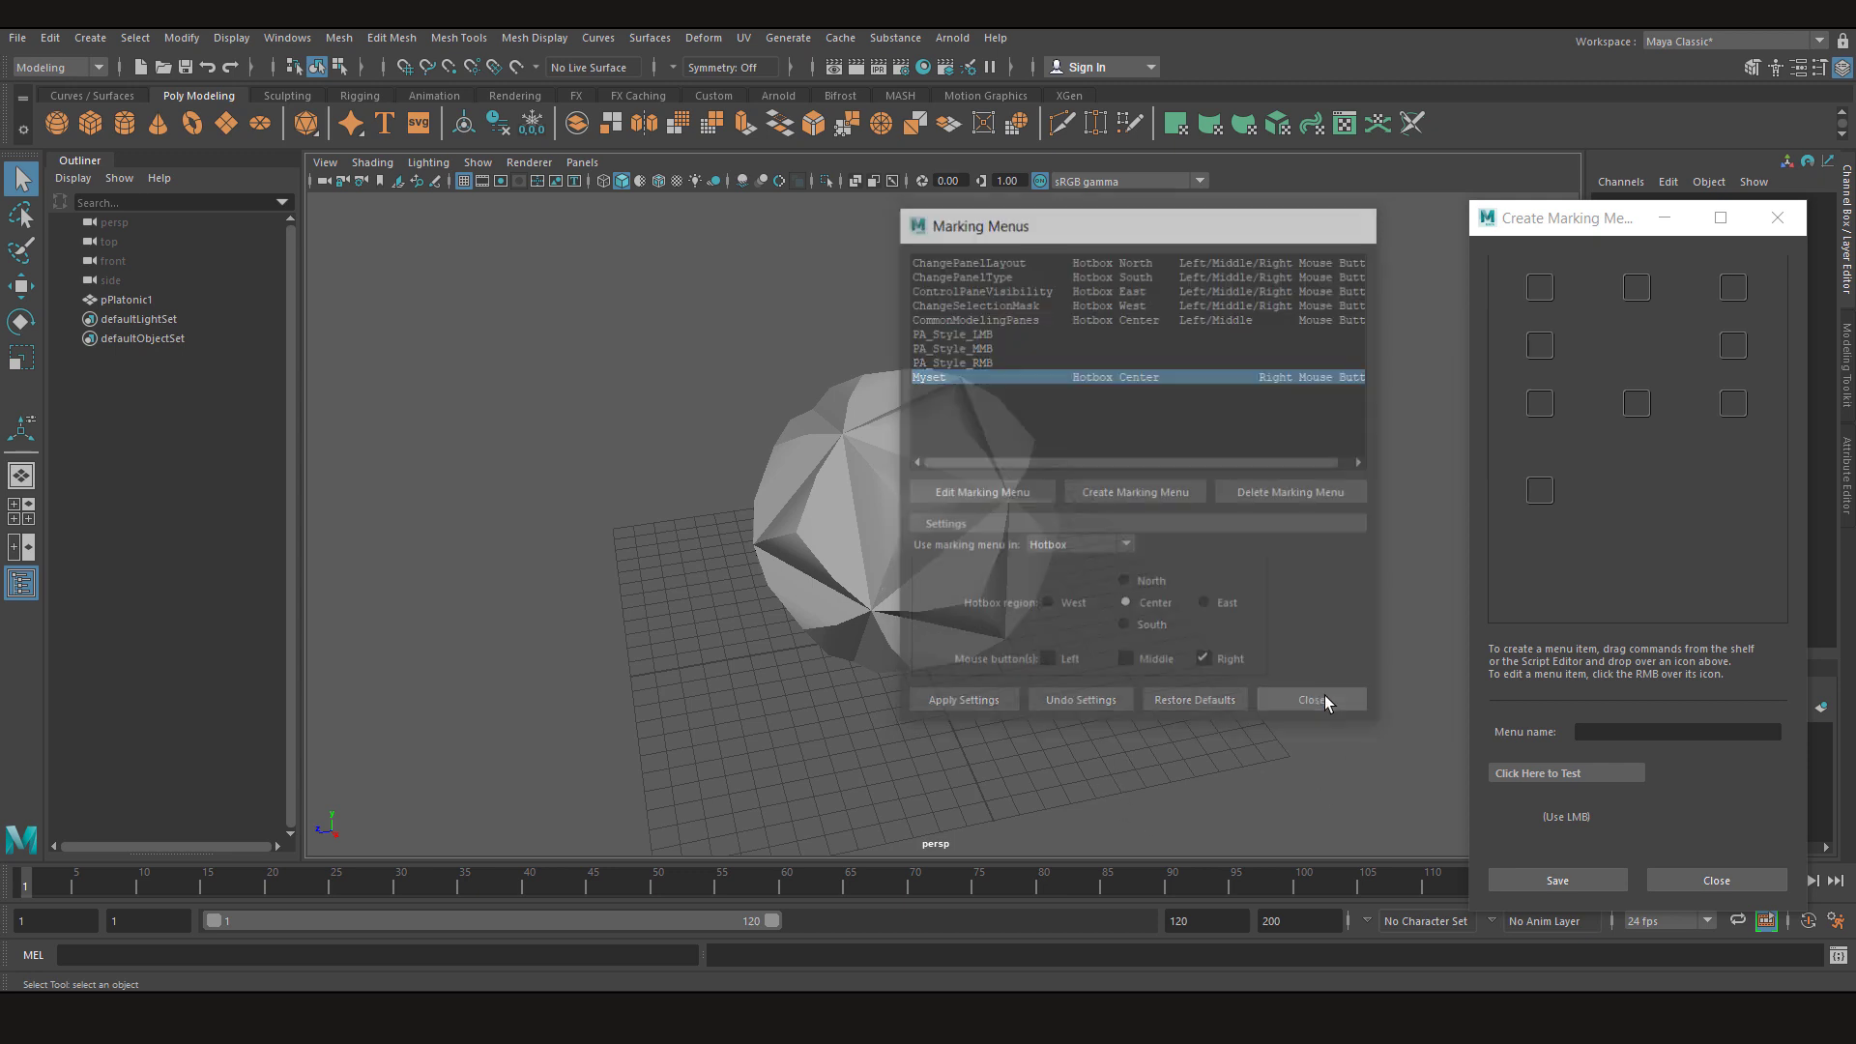
click(1687, 878)
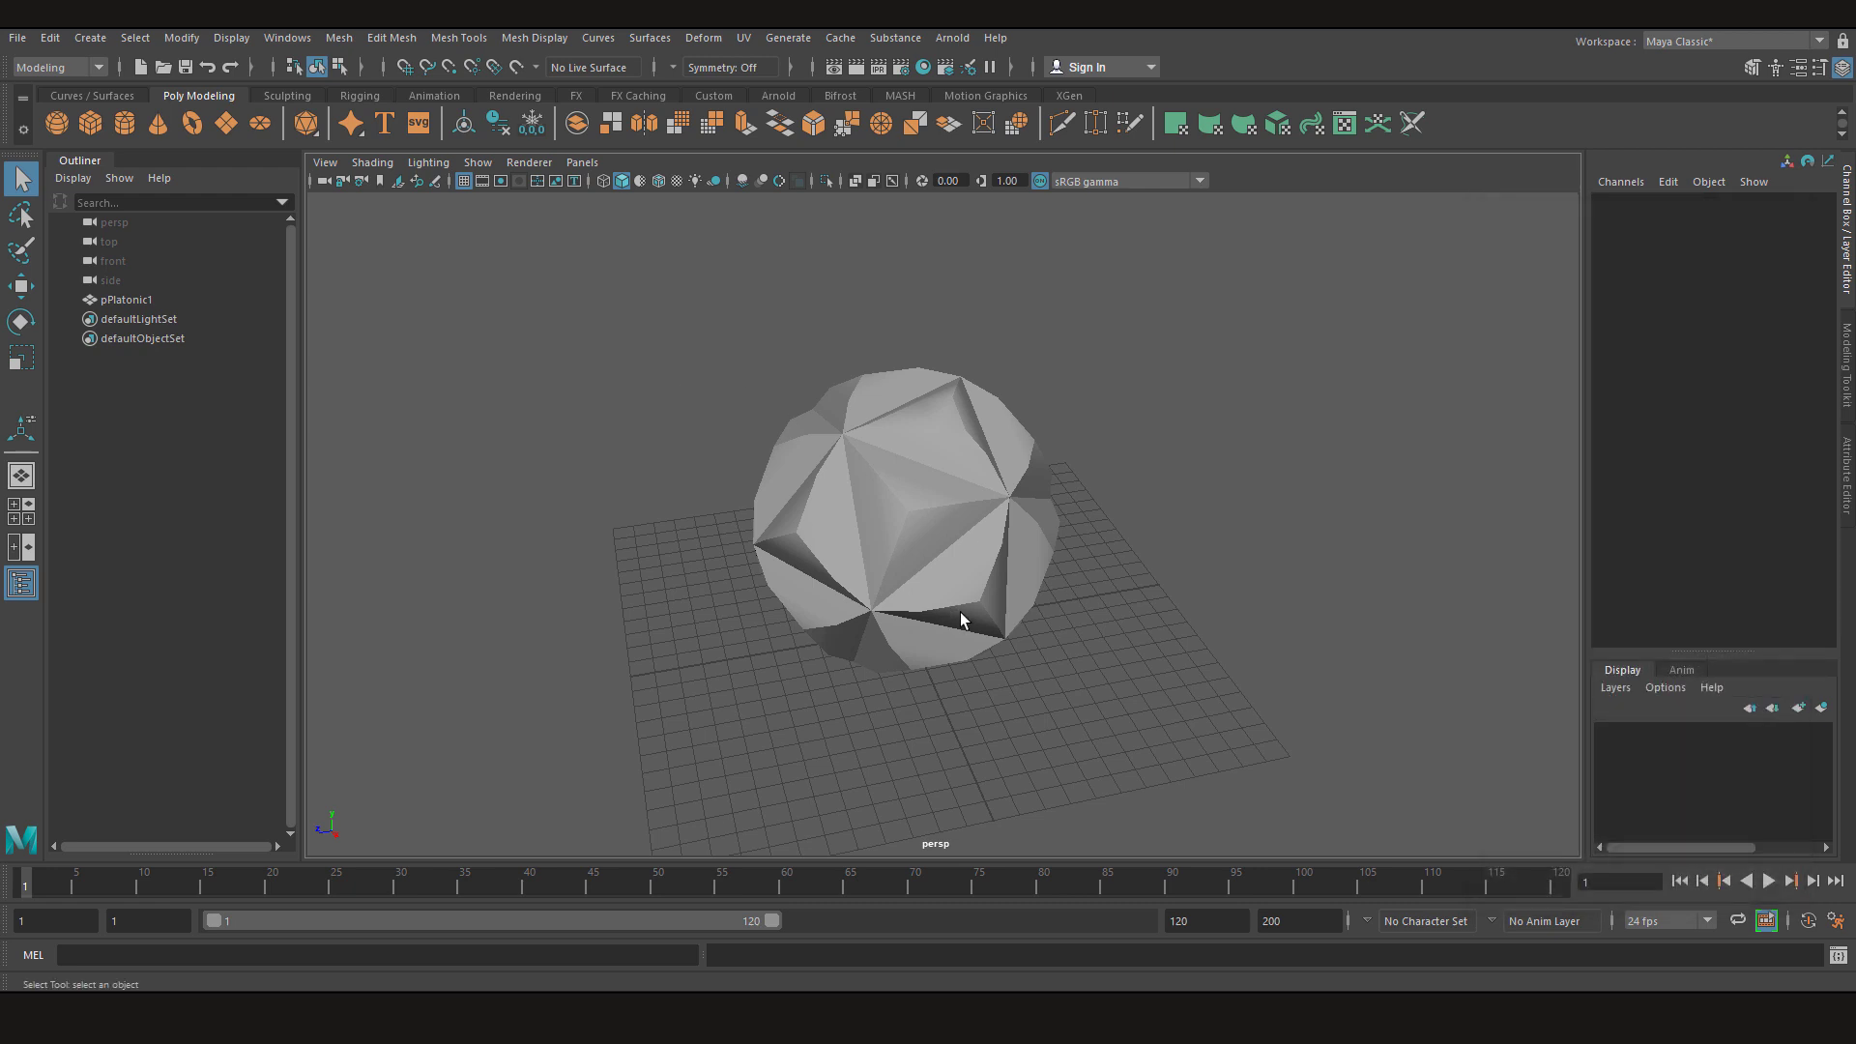
alt+drag(960, 612, 943, 530)
Open the Graph Editor from the Myset hotbox-centre menu, then close it
key(space)
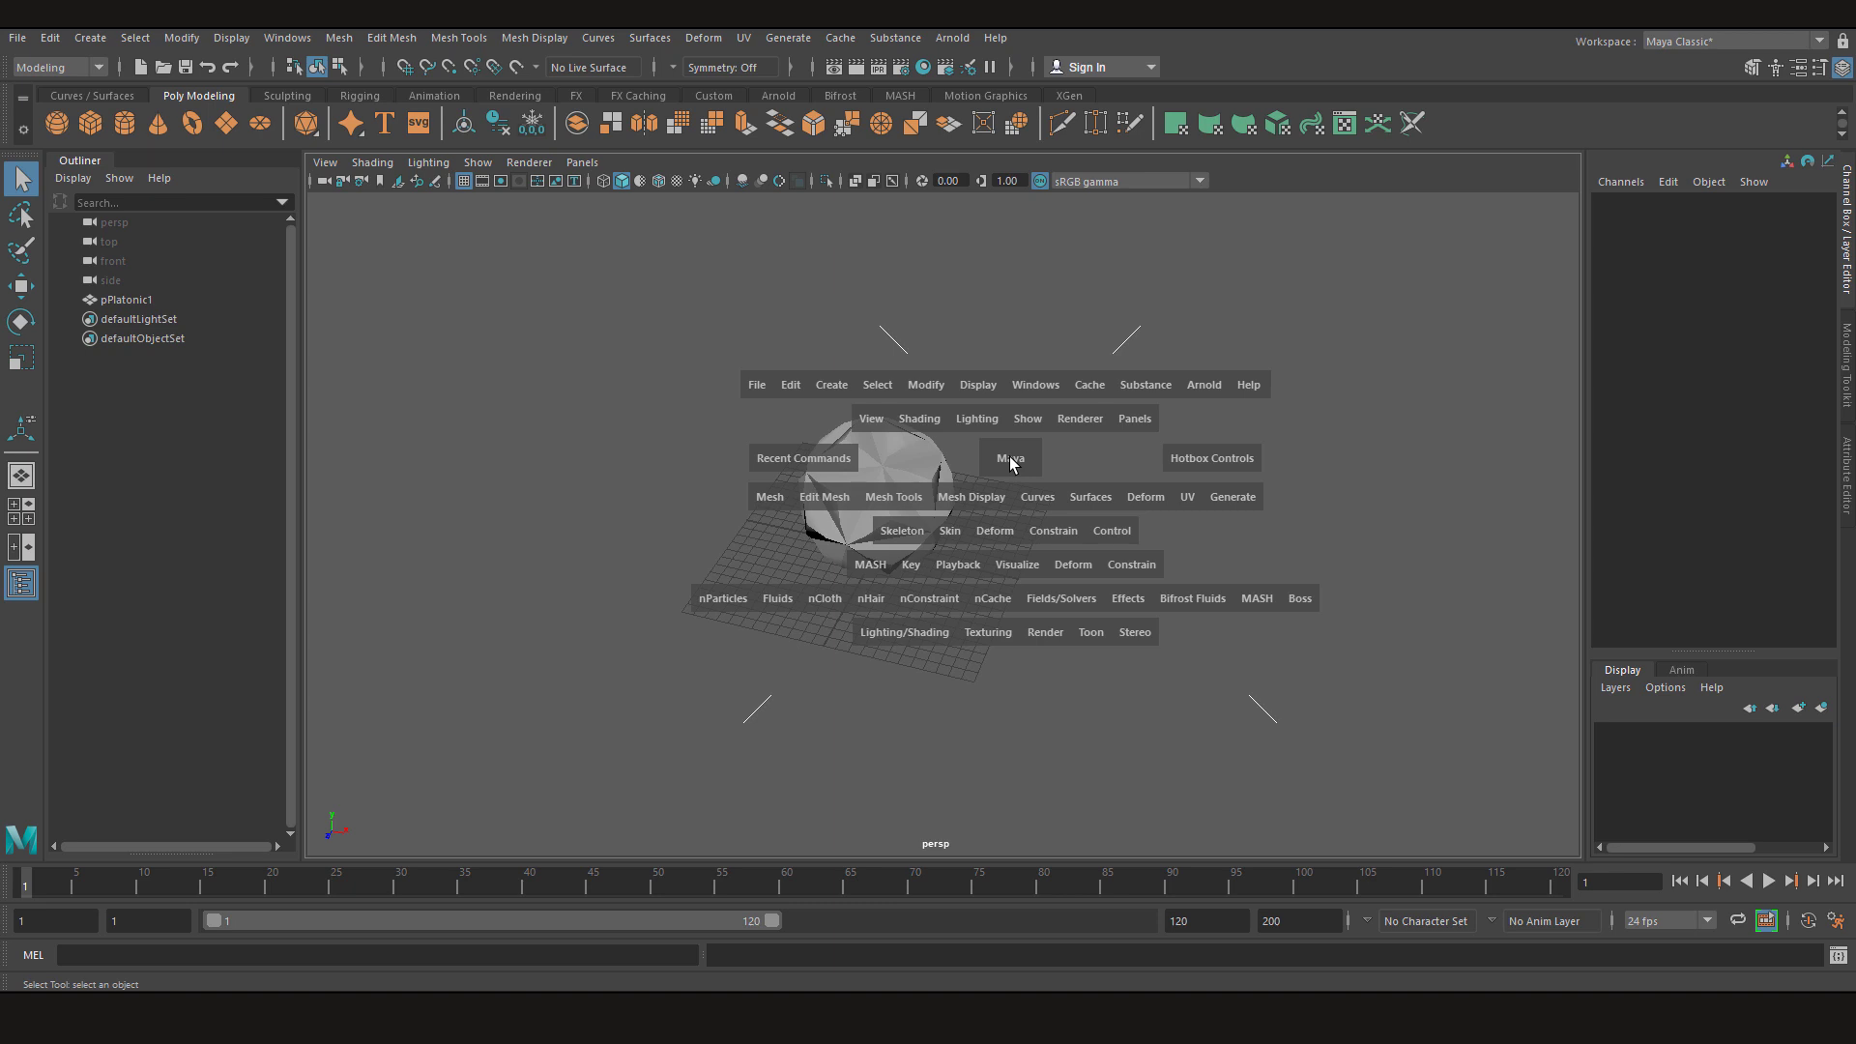
drag(1010, 457, 935, 522)
click(1017, 475)
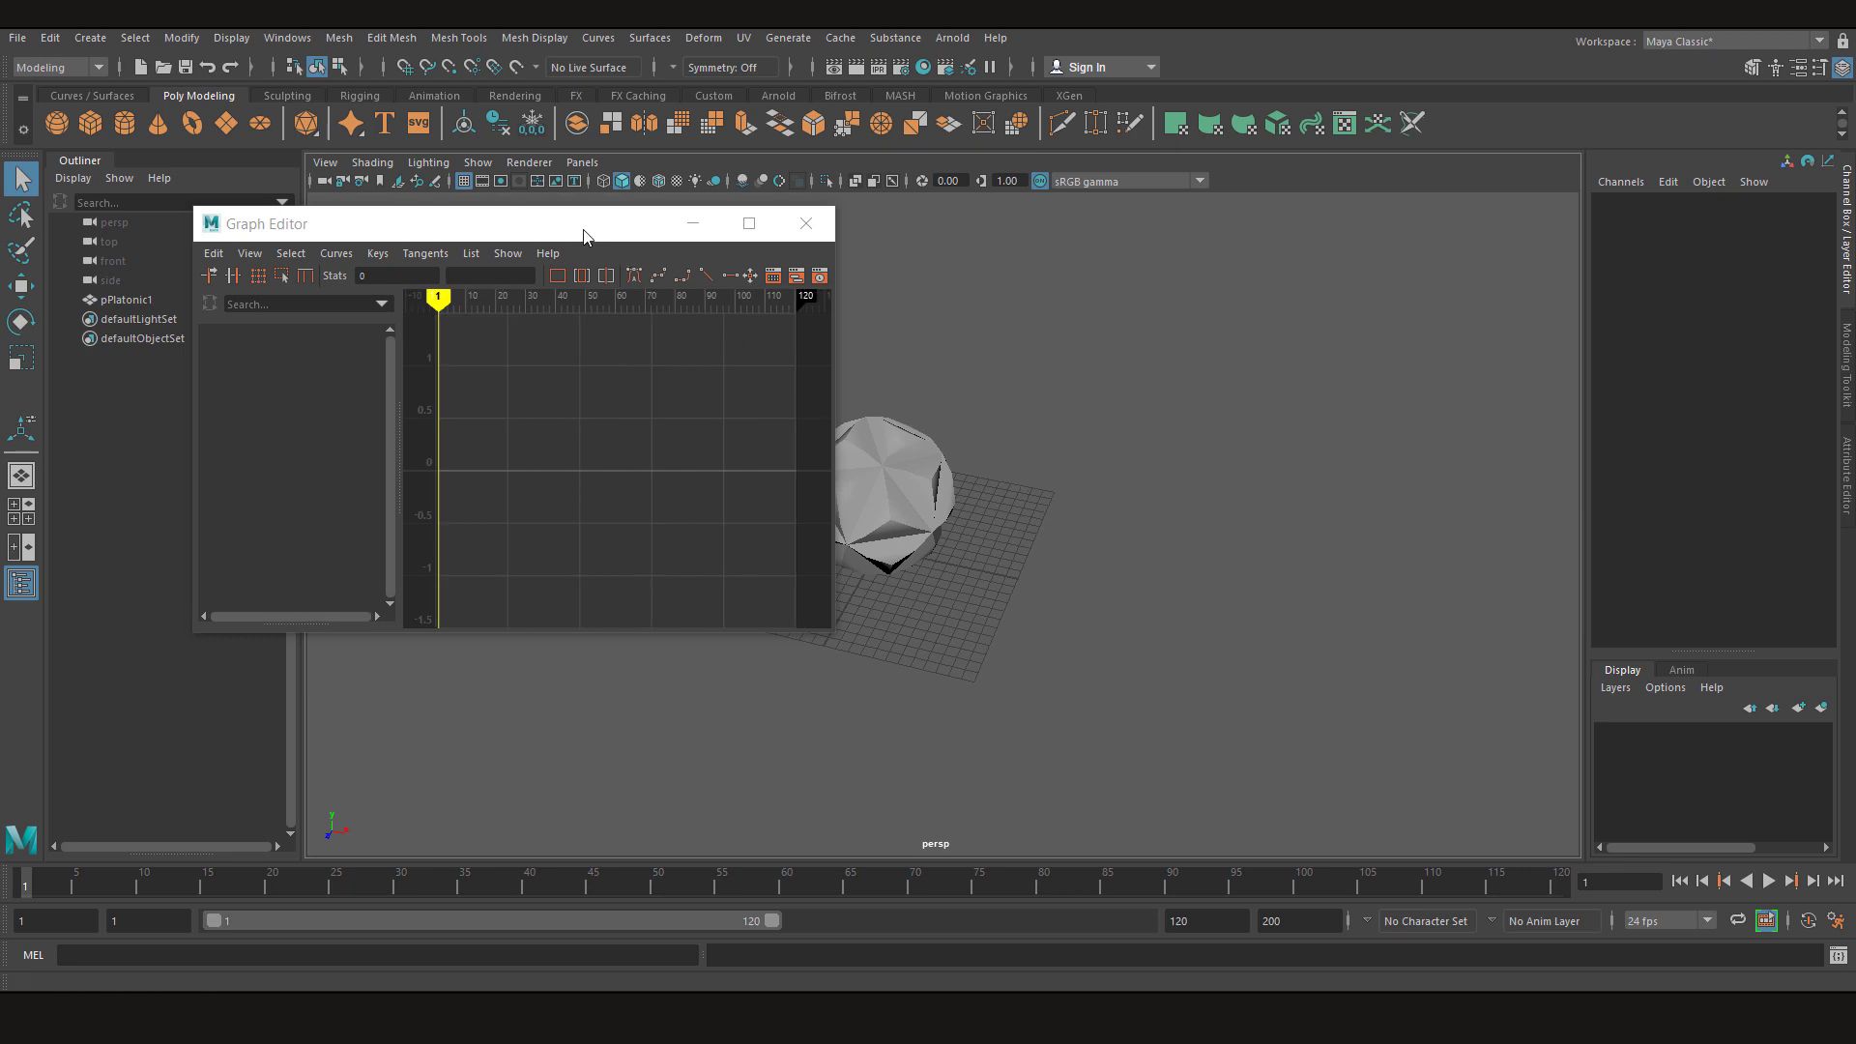
drag(584, 236, 1261, 204)
click(1489, 190)
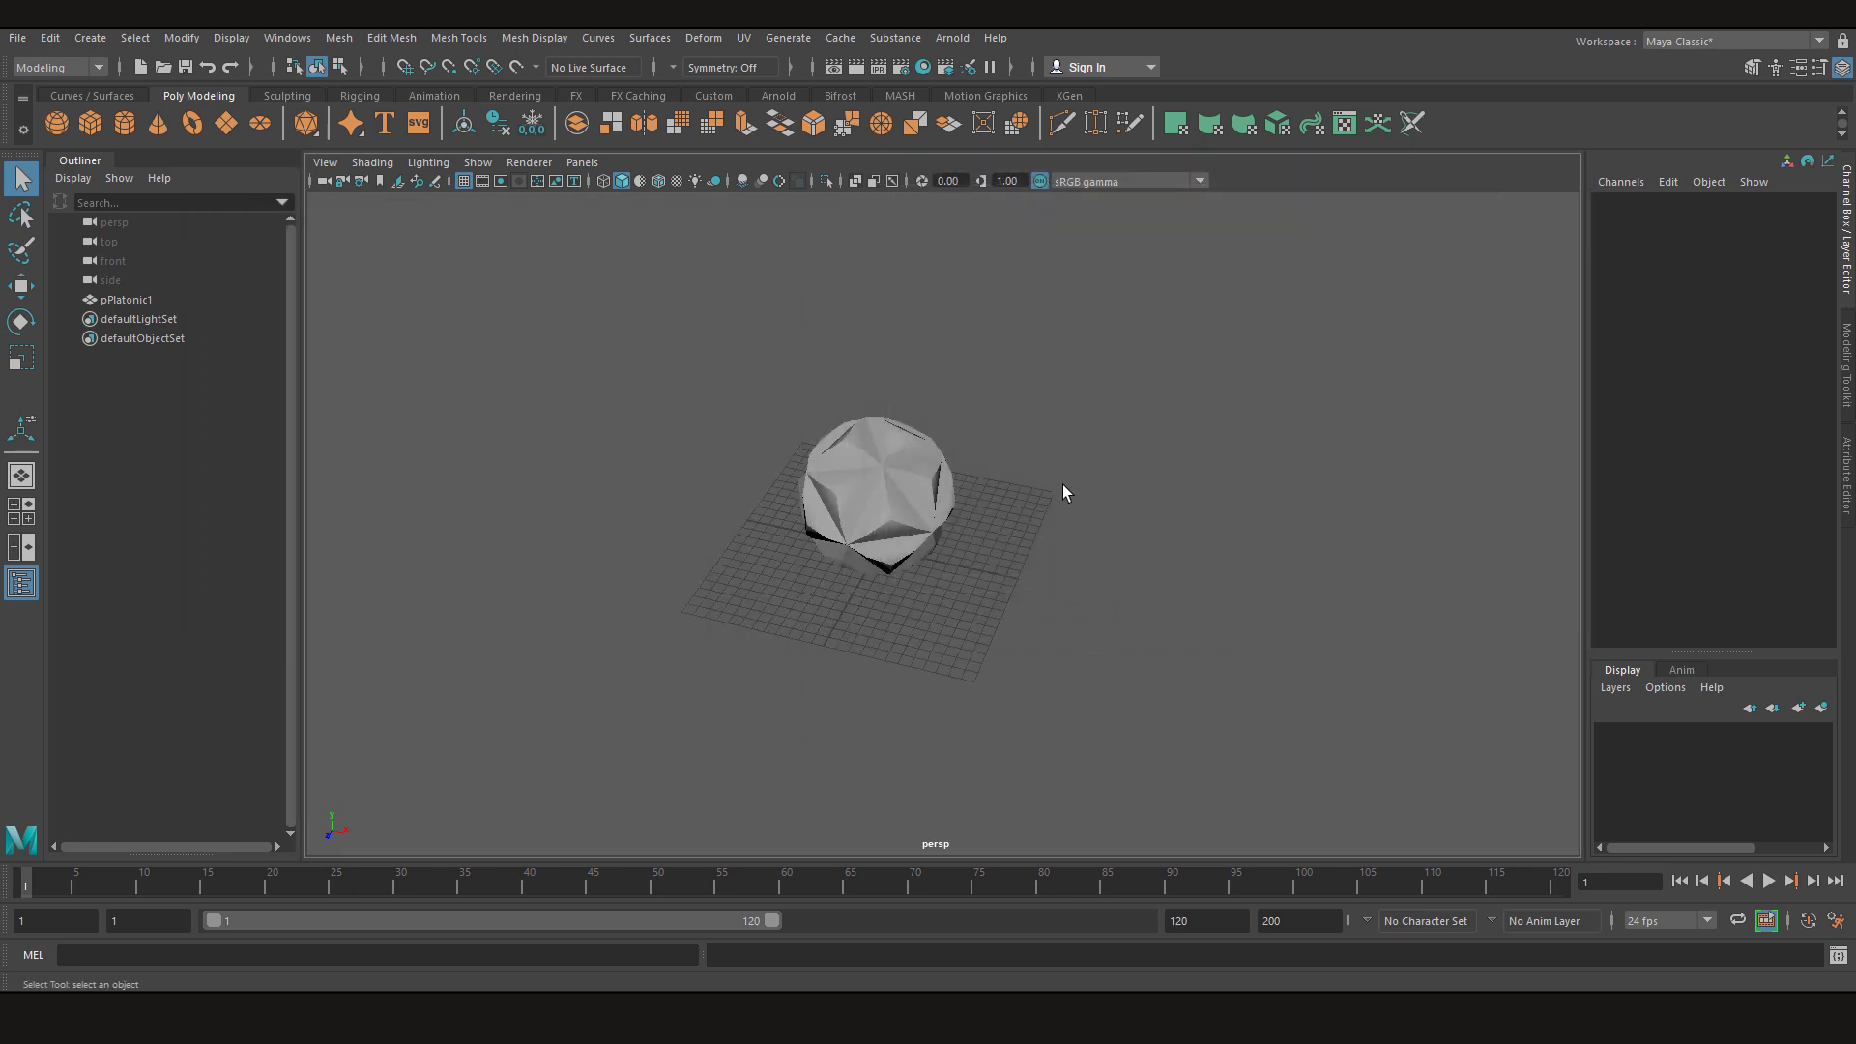
key(space)
Select pPlatonic1 and move it up and to the right with the Move tool
click(906, 496)
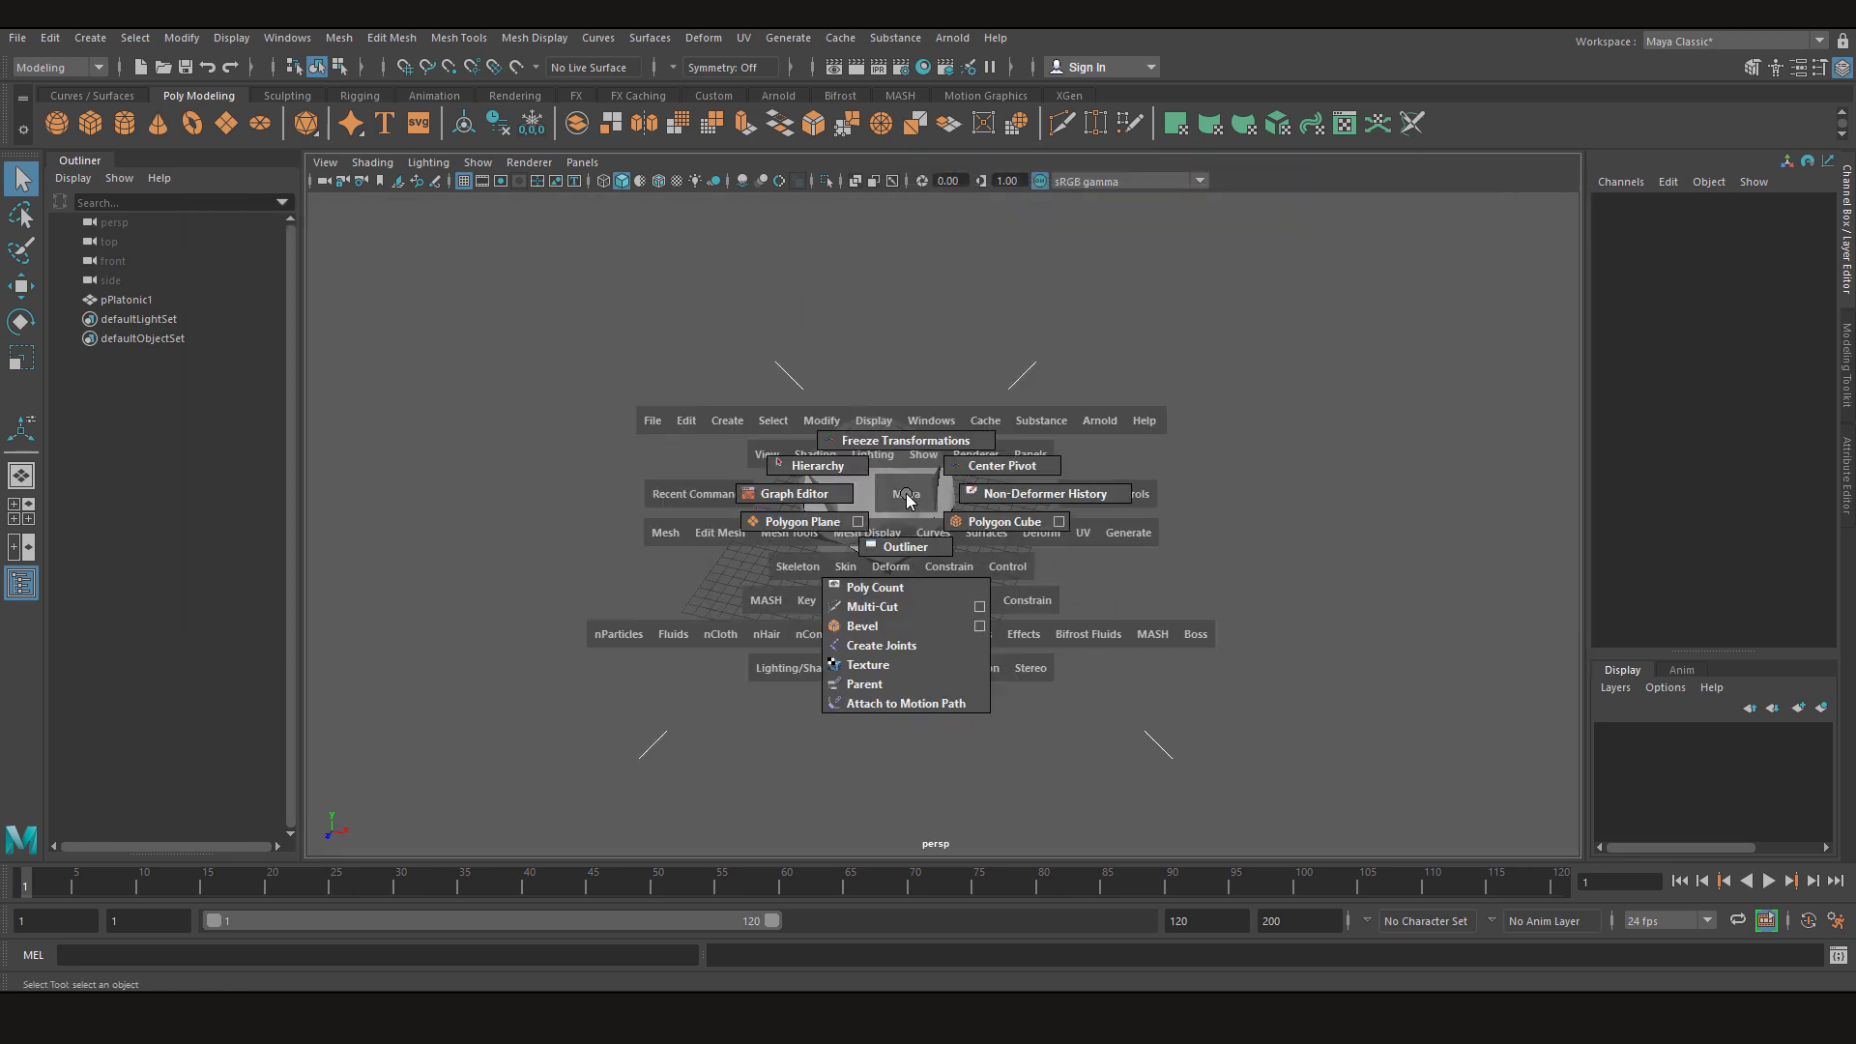
click(918, 555)
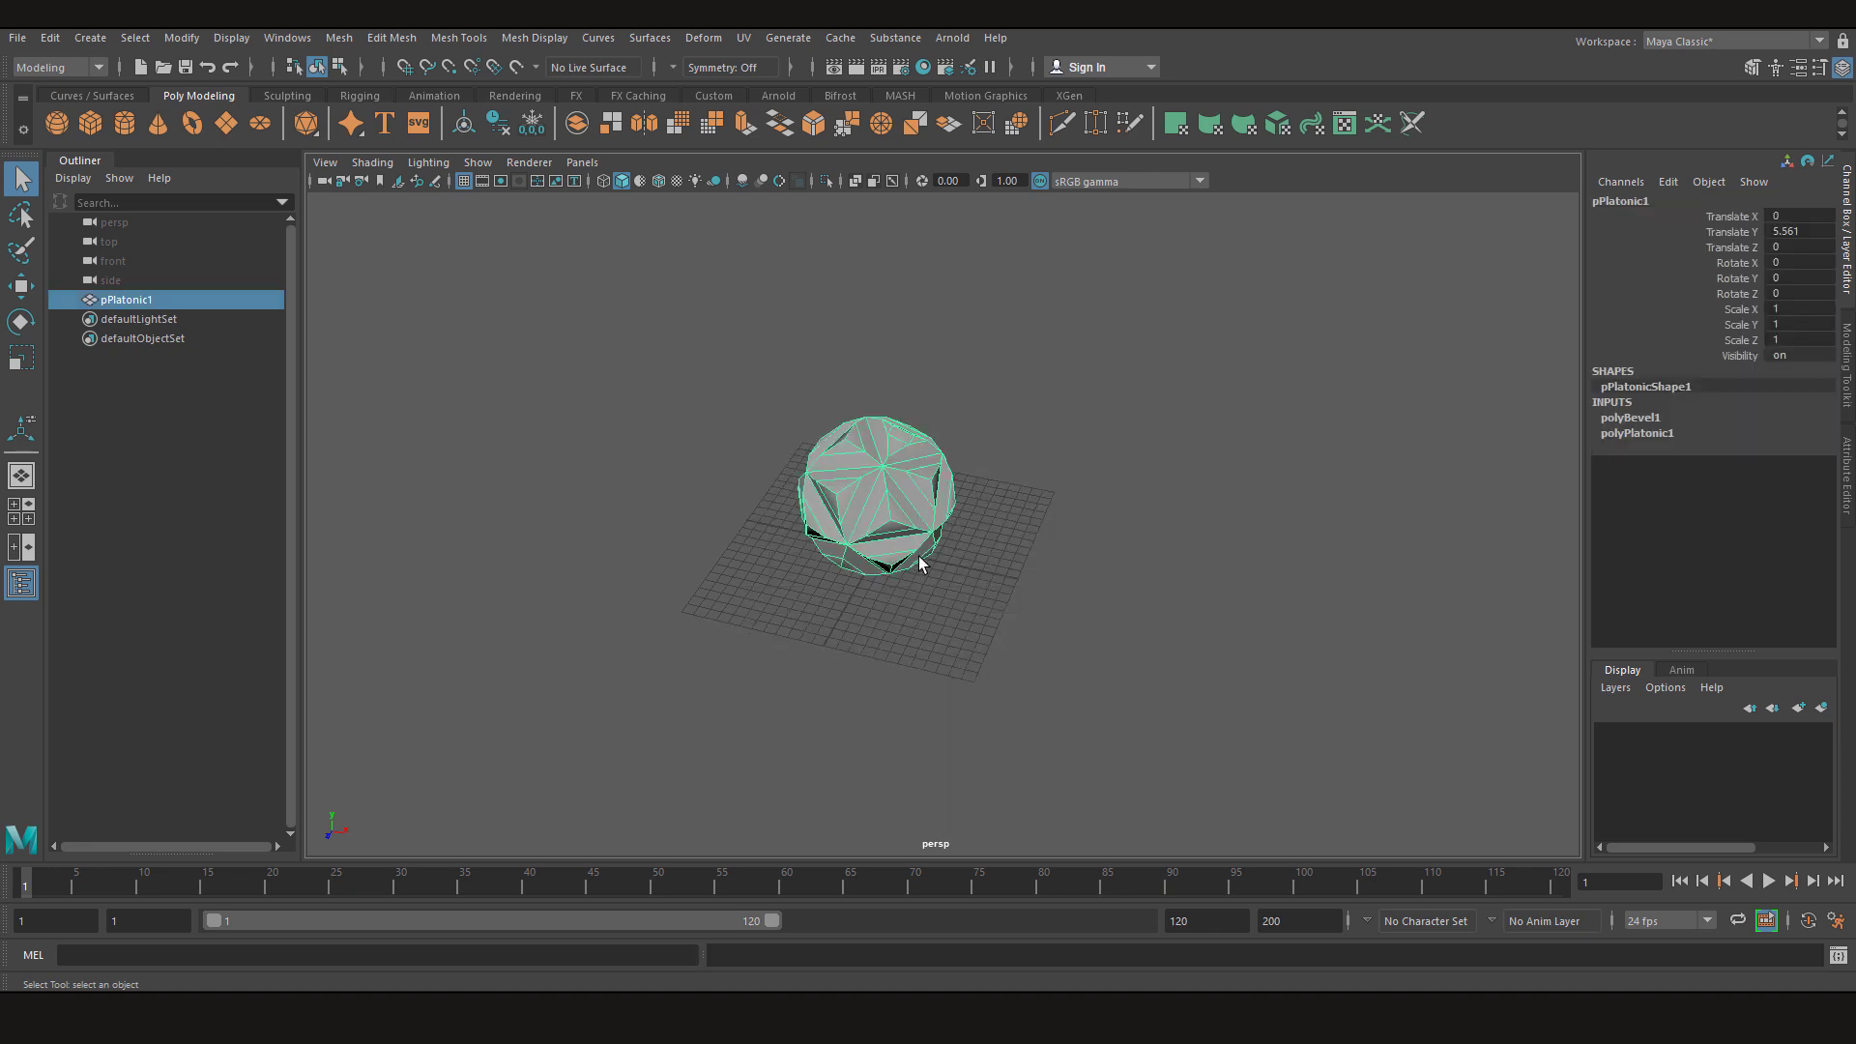
key(w)
drag(849, 522, 1118, 430)
Freeze pPlatonic1's transforms and delete its non-deformer history from the hotbox-centre Myset menu
key(space)
key(space)
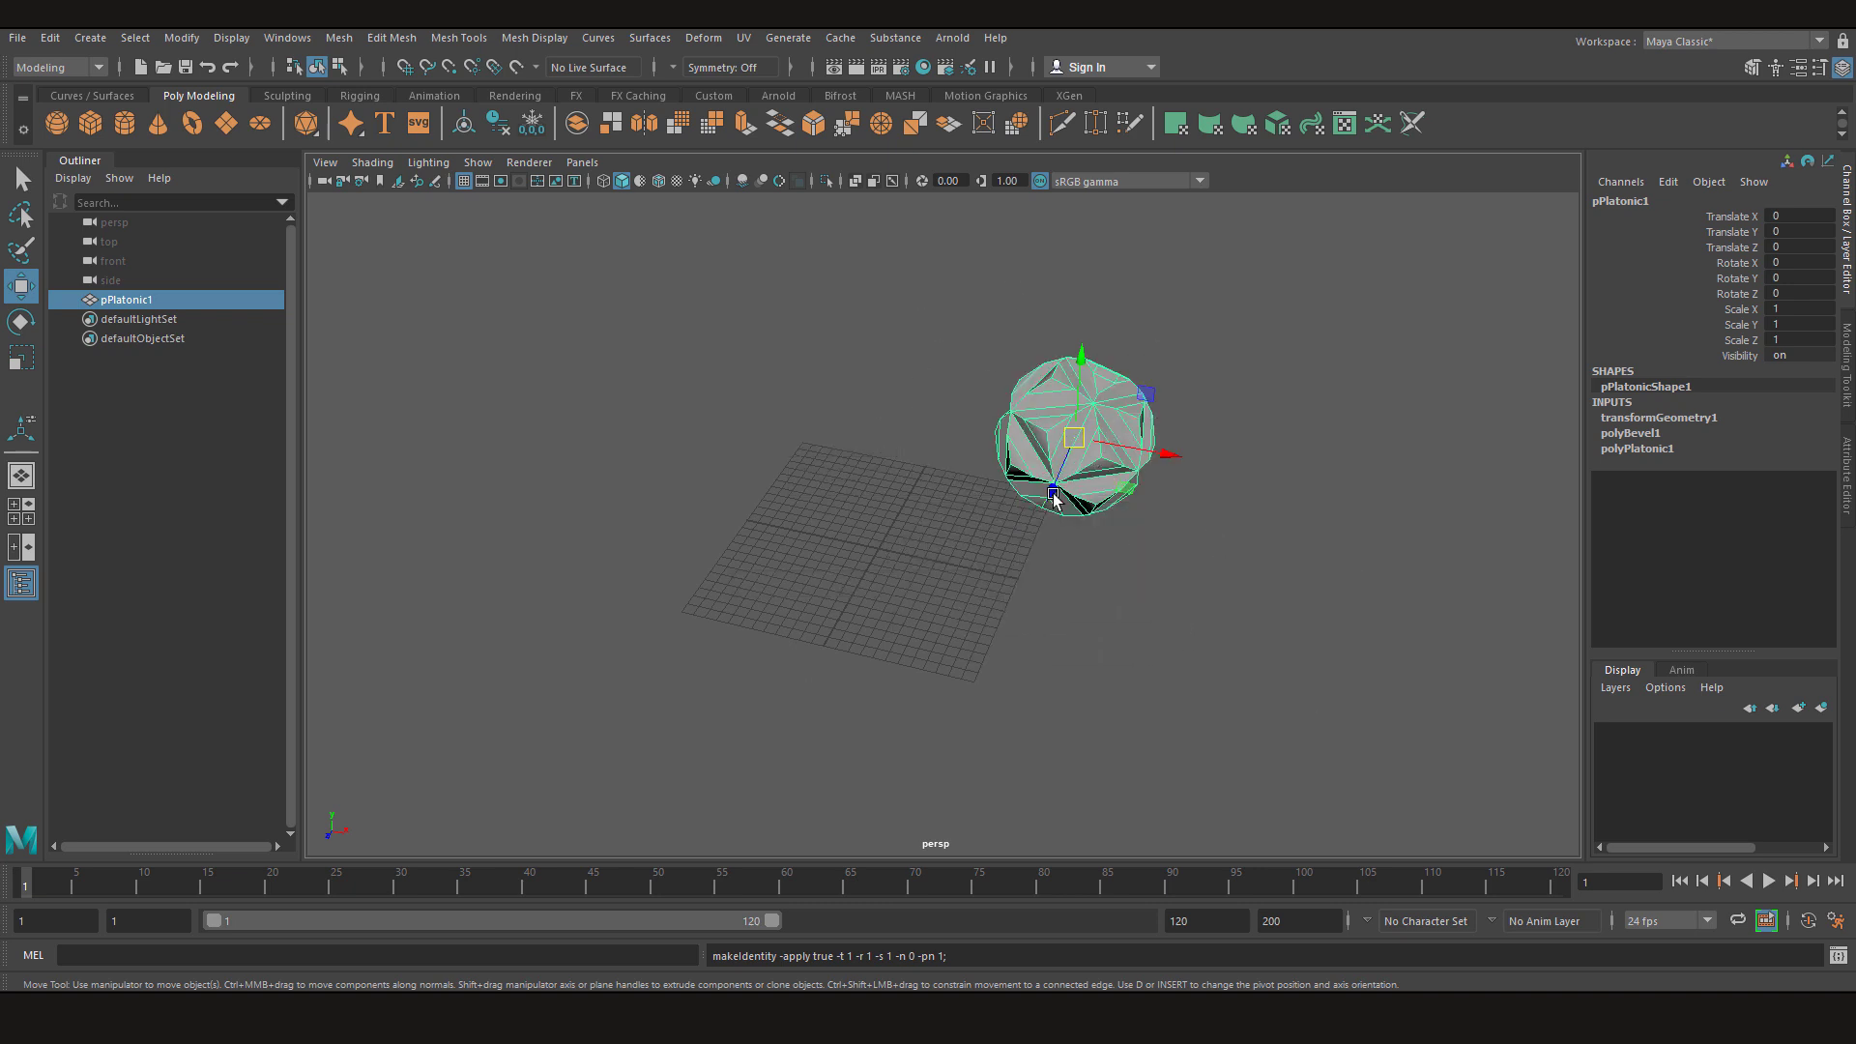
key(space)
drag(1060, 568, 1149, 565)
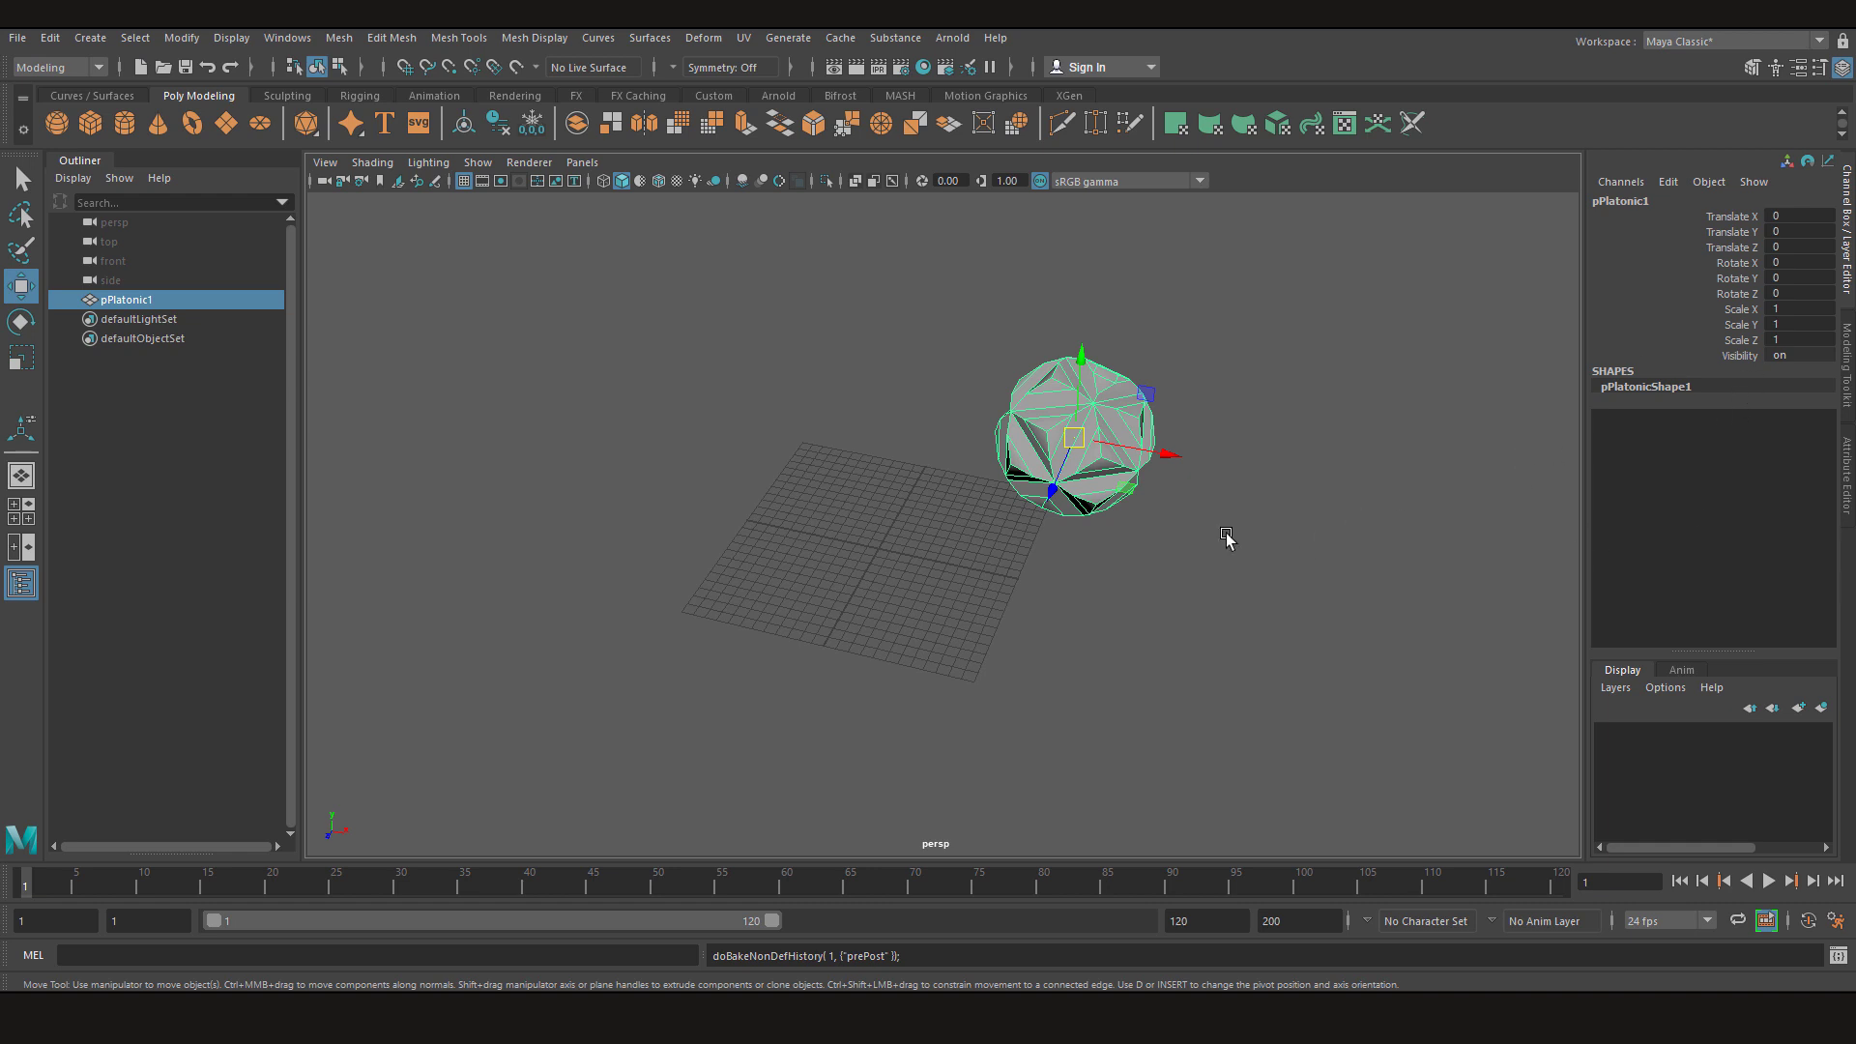
right_click(1198, 491)
right_drag(1373, 636, 1193, 490)
key(space)
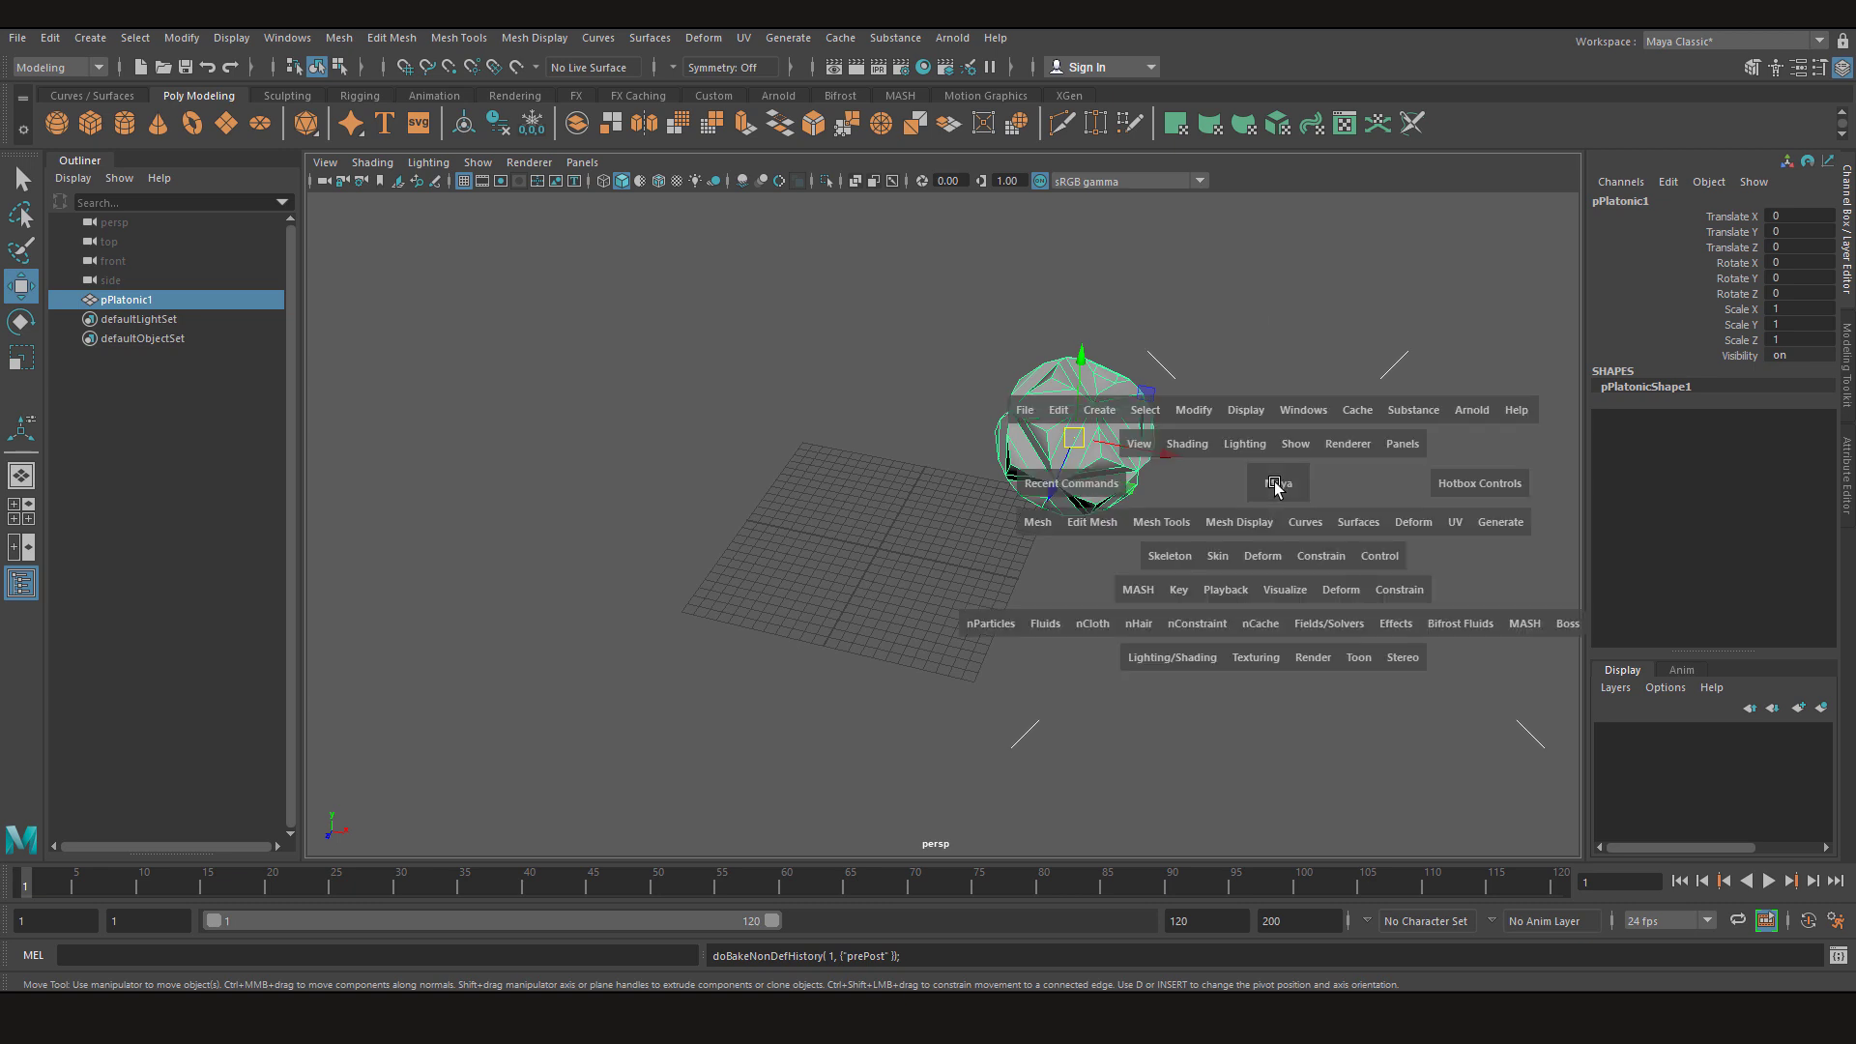
mouse_move(1276, 482)
mouse_down()
mouse_move(1364, 545)
mouse_move(1392, 481)
mouse_move(1353, 447)
mouse_move(1281, 430)
mouse_move(1272, 487)
mouse_up()
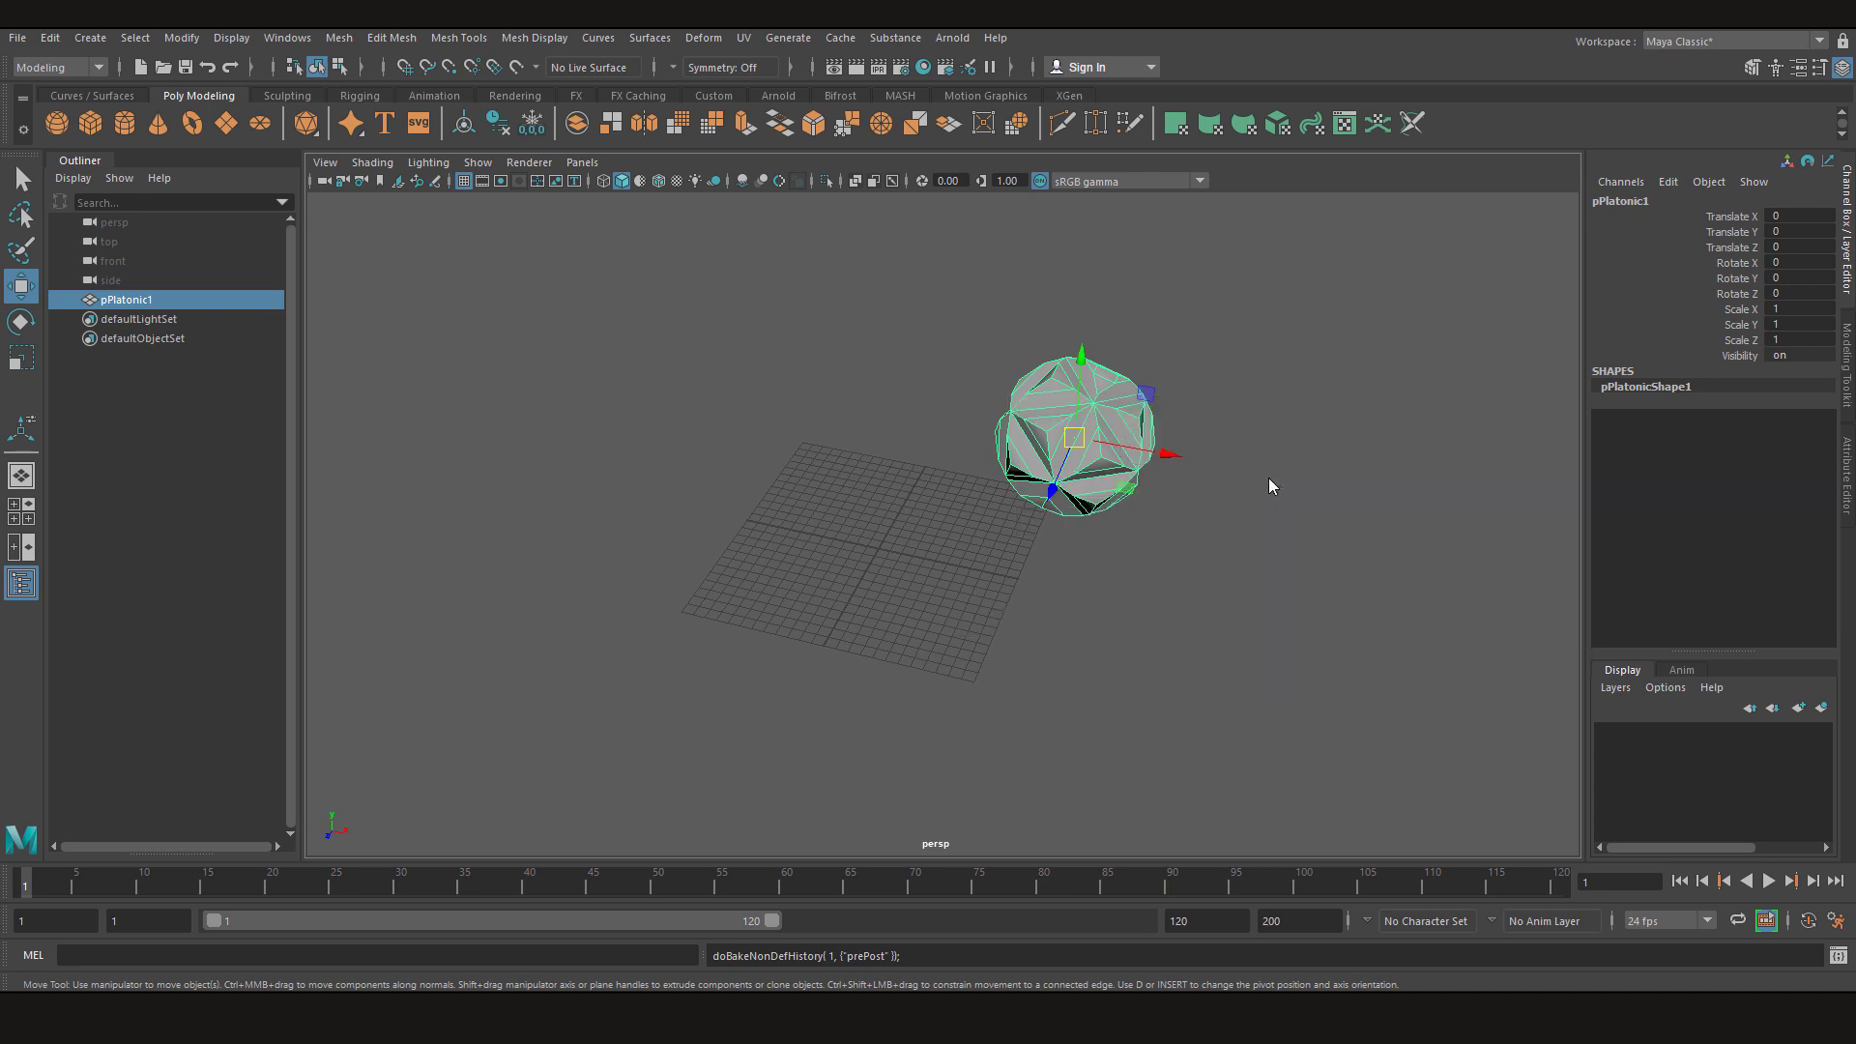